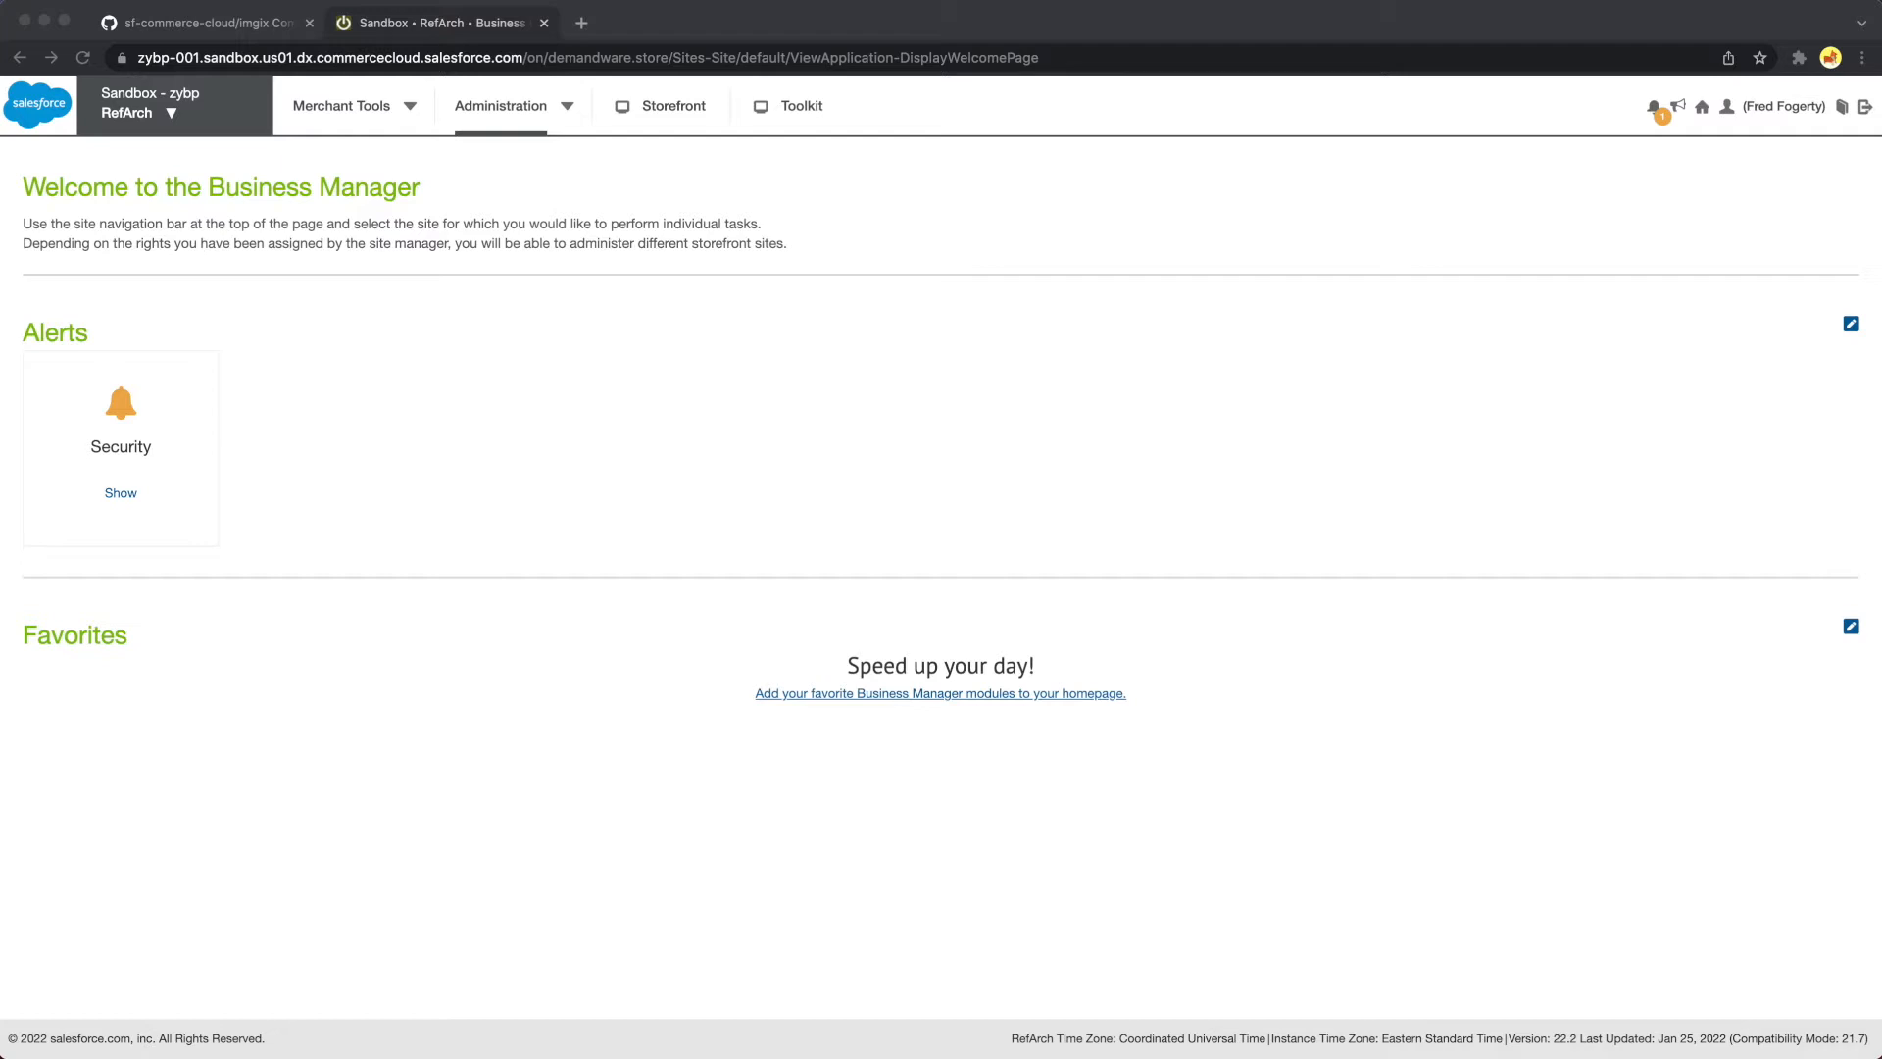
# Examine the table of contents of the imgix Commerce Cloud Integration Documentation PDF in the sf-commerce-cloud GitHub repository
pyautogui.click(233, 31)
pyautogui.scroll(15, 367, 594)
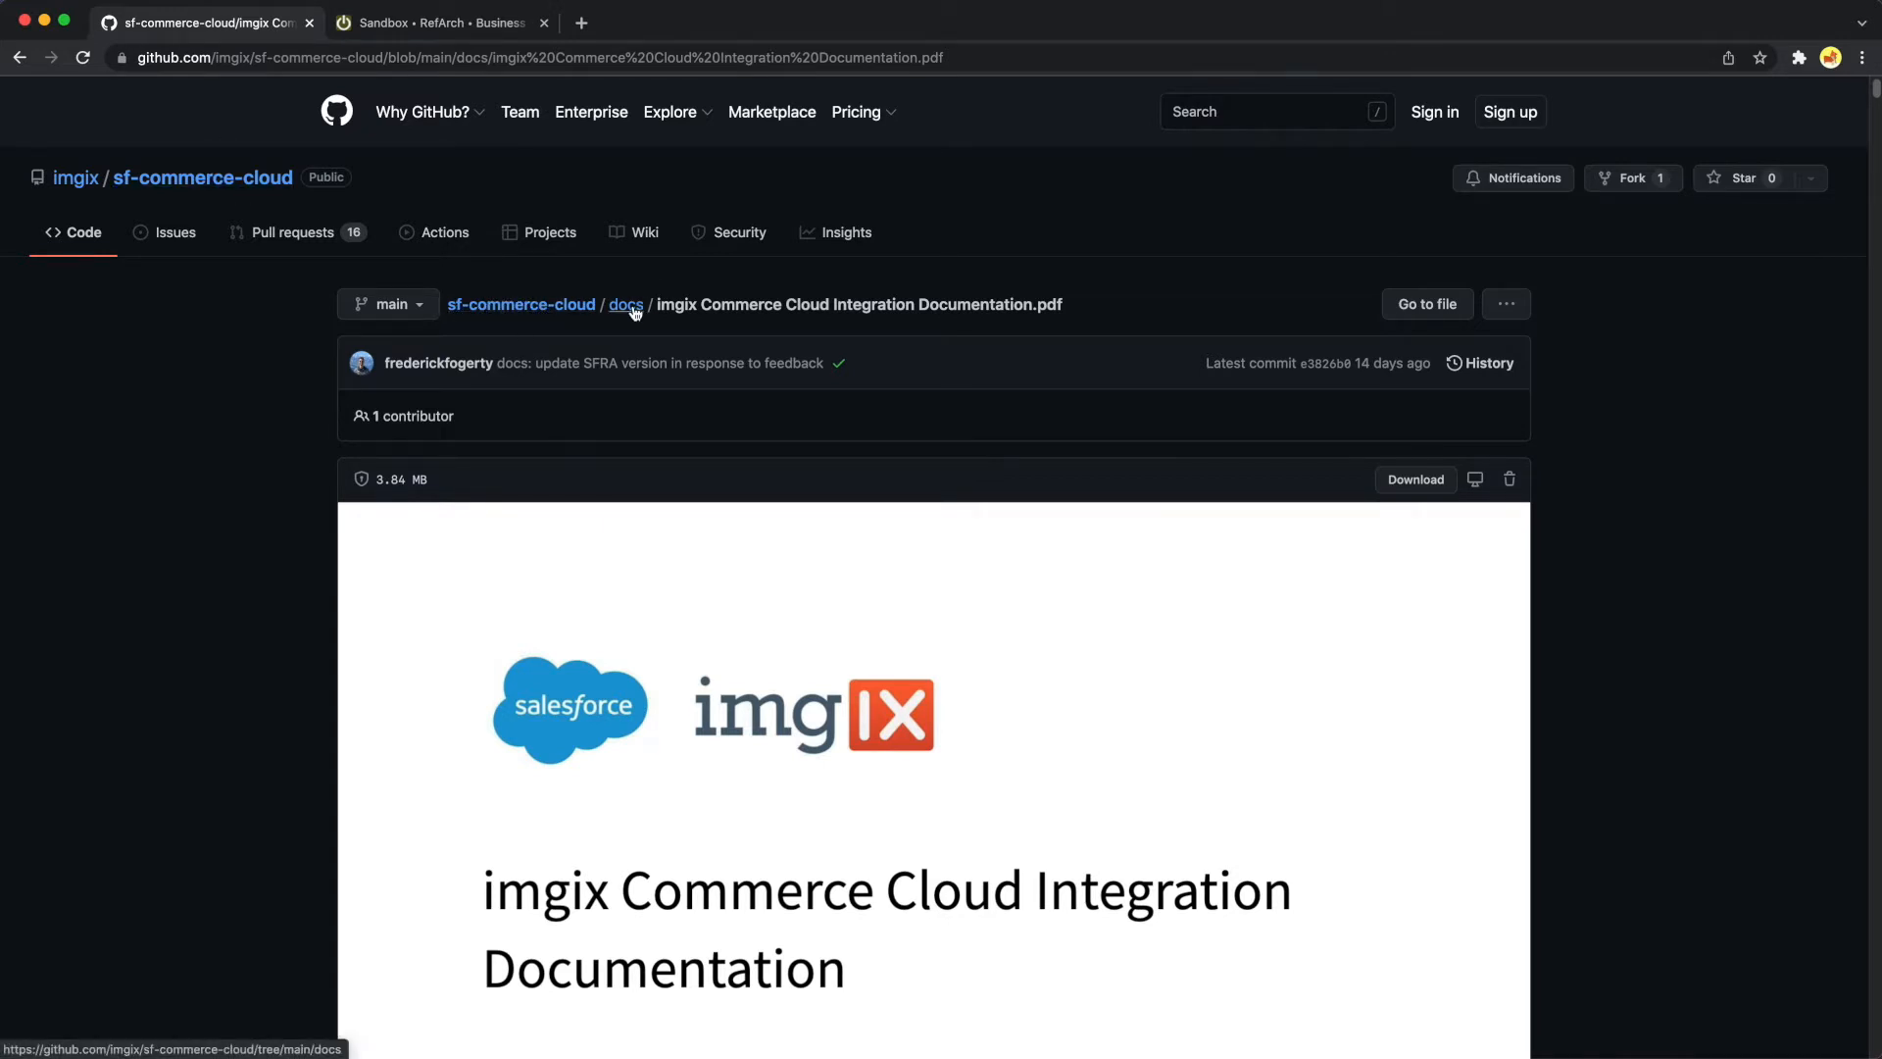
pyautogui.scroll(-10, 753, 654)
pyautogui.scroll(-20, 753, 654)
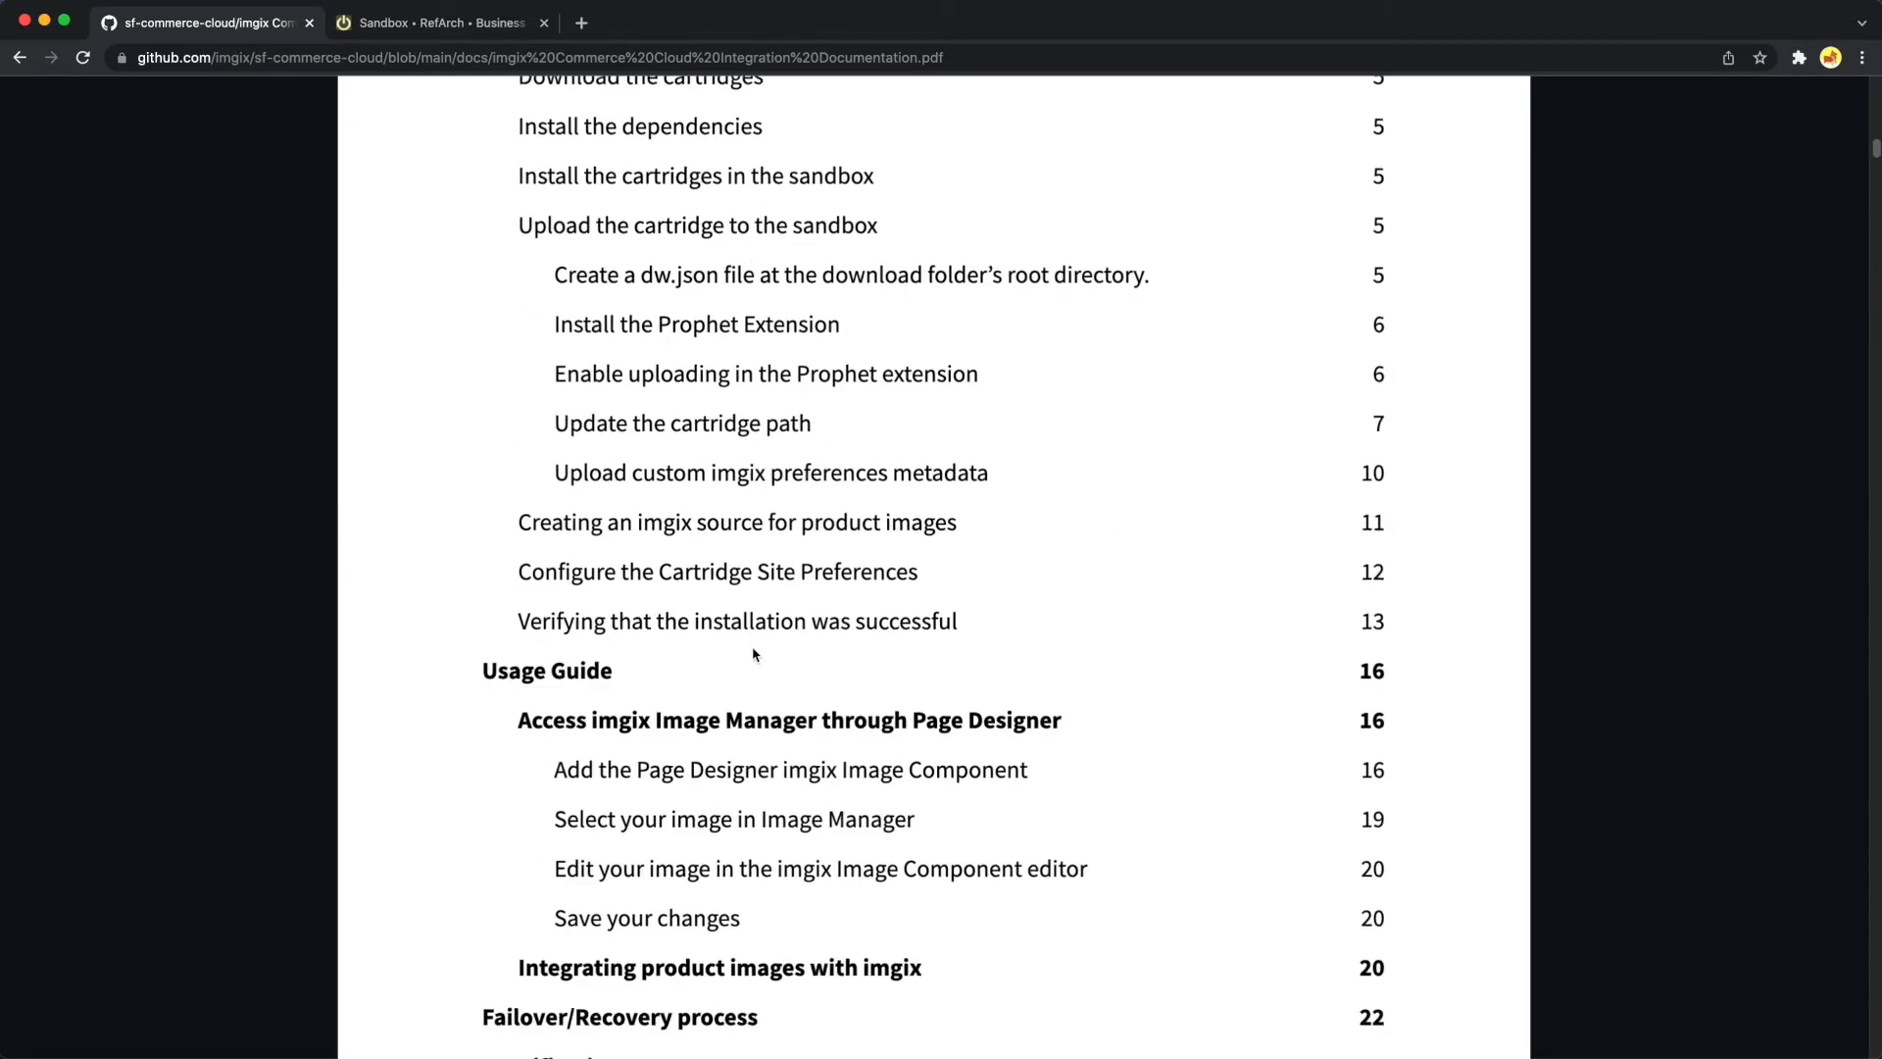
pyautogui.scroll(-6, 752, 649)
pyautogui.scroll(4, 747, 662)
pyautogui.scroll(-4, 747, 677)
pyautogui.scroll(9, 753, 701)
pyautogui.scroll(10, 755, 723)
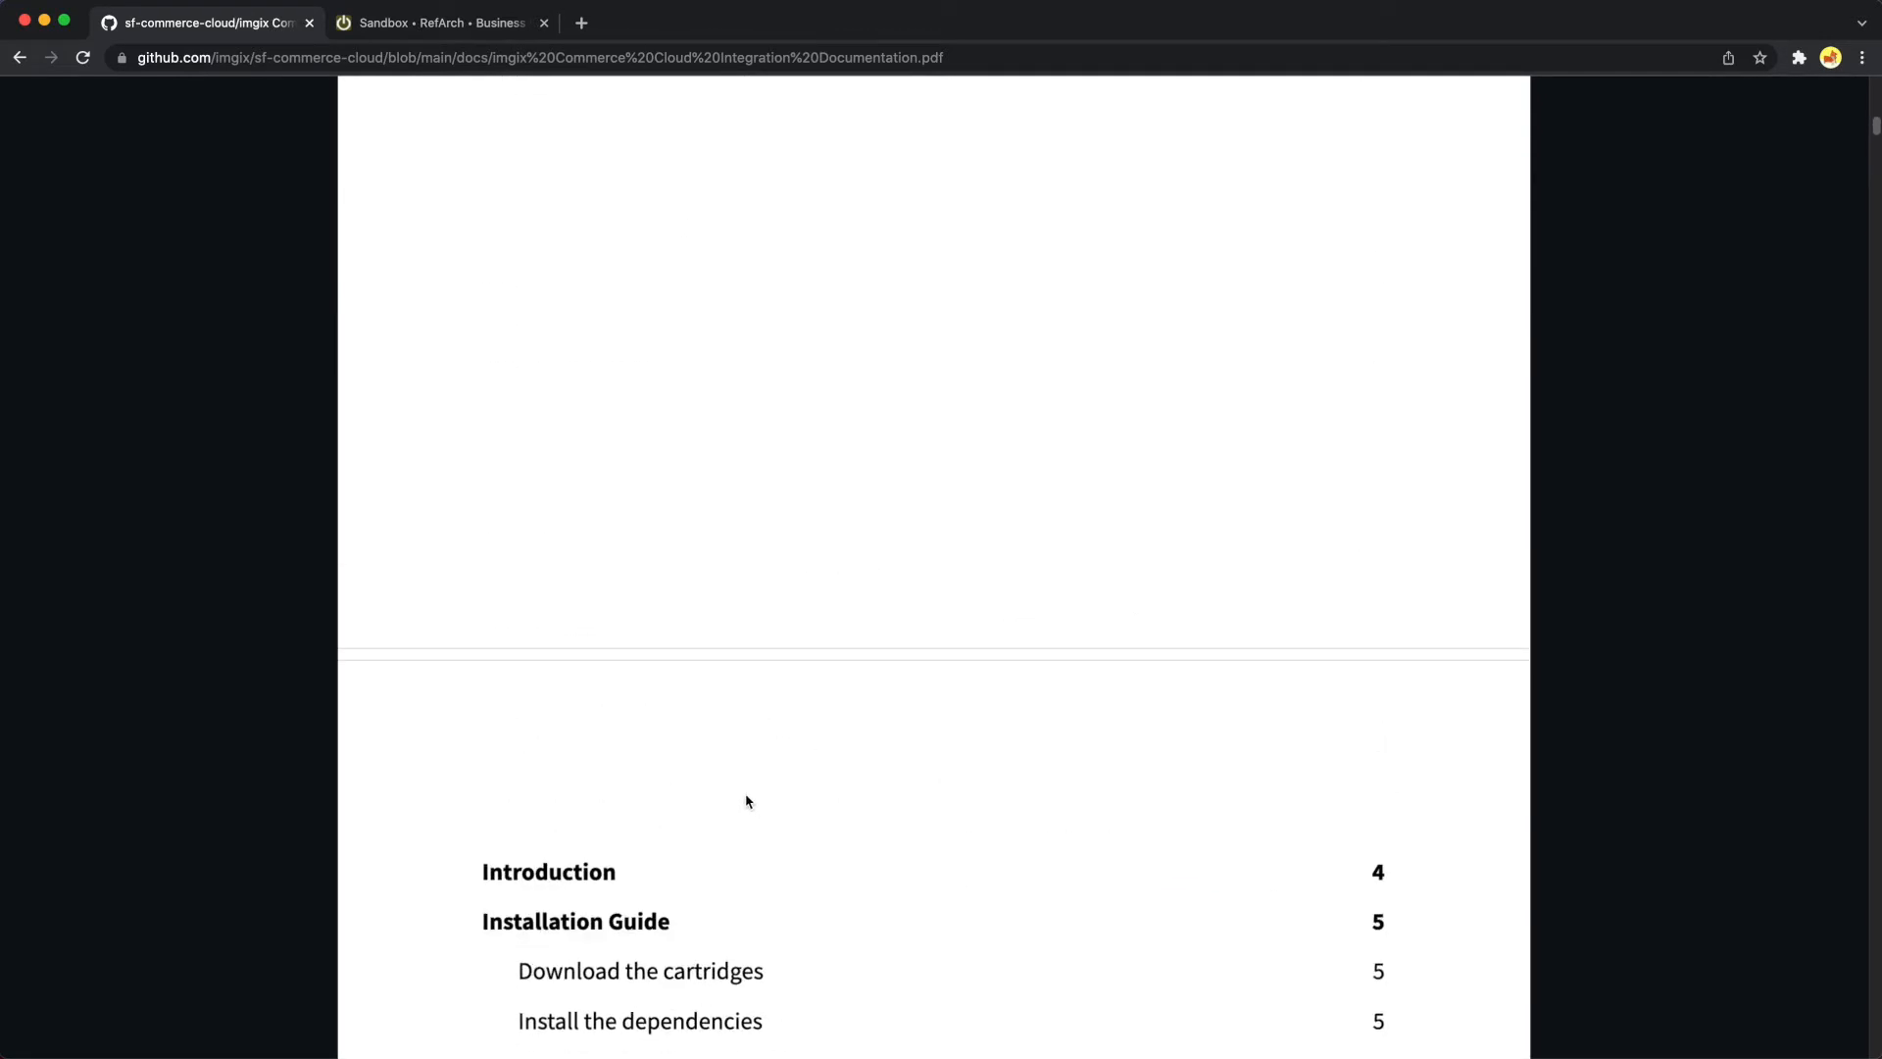
# Switch to Business Manager, look up Manage Sites in the administration features, and open the RefArch site's settings
pyautogui.click(436, 26)
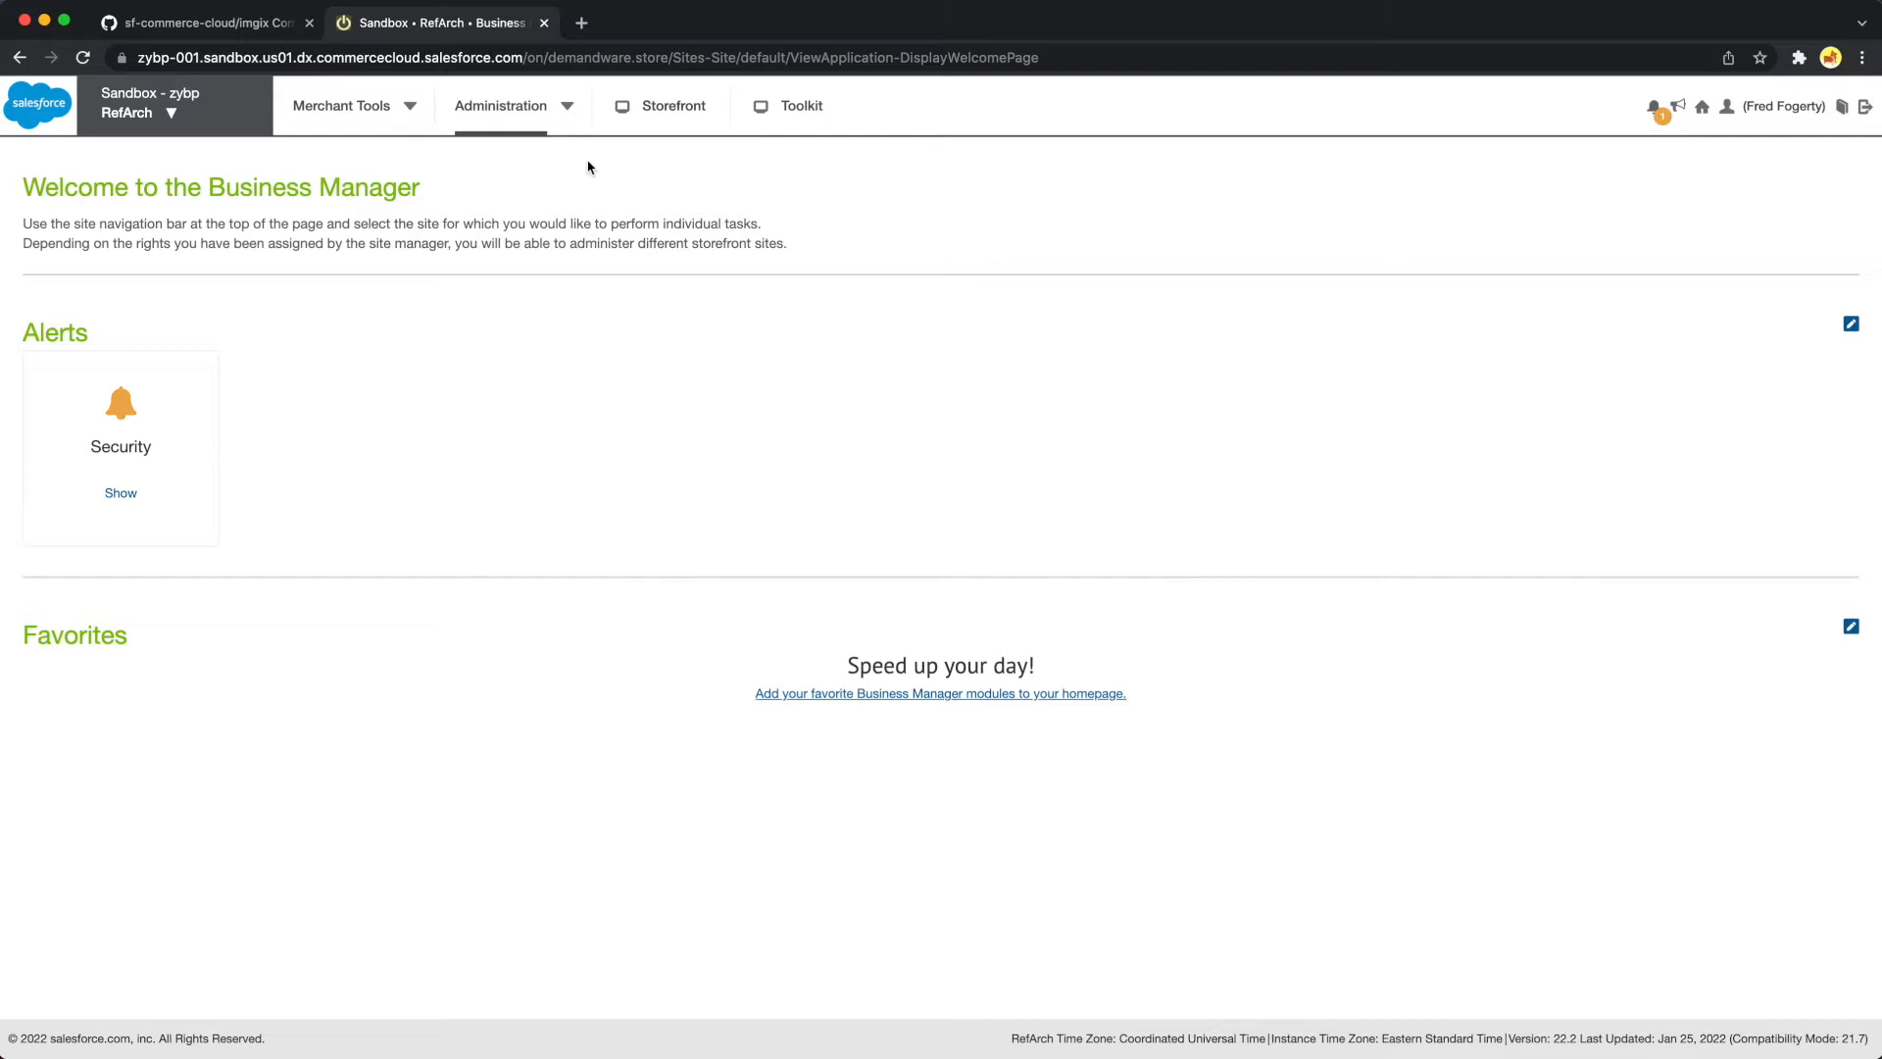
pyautogui.click(570, 112)
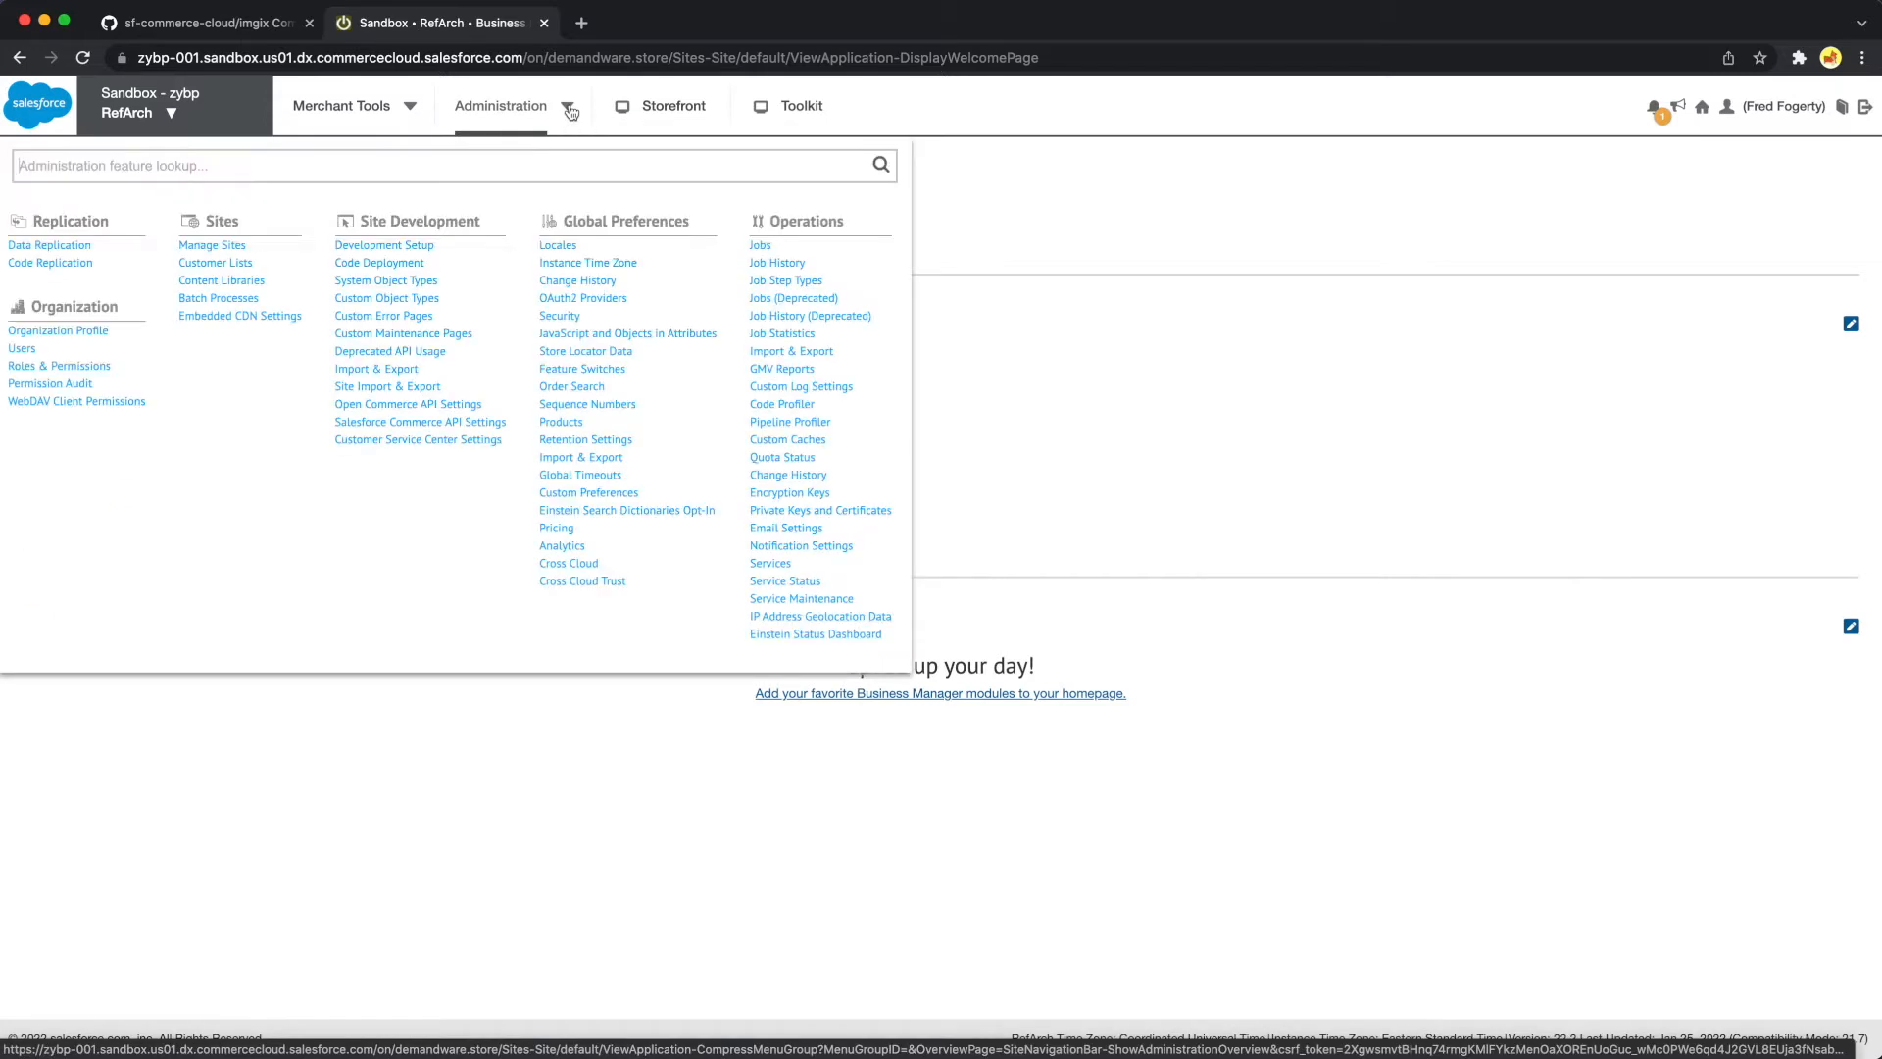
pyautogui.write('manag')
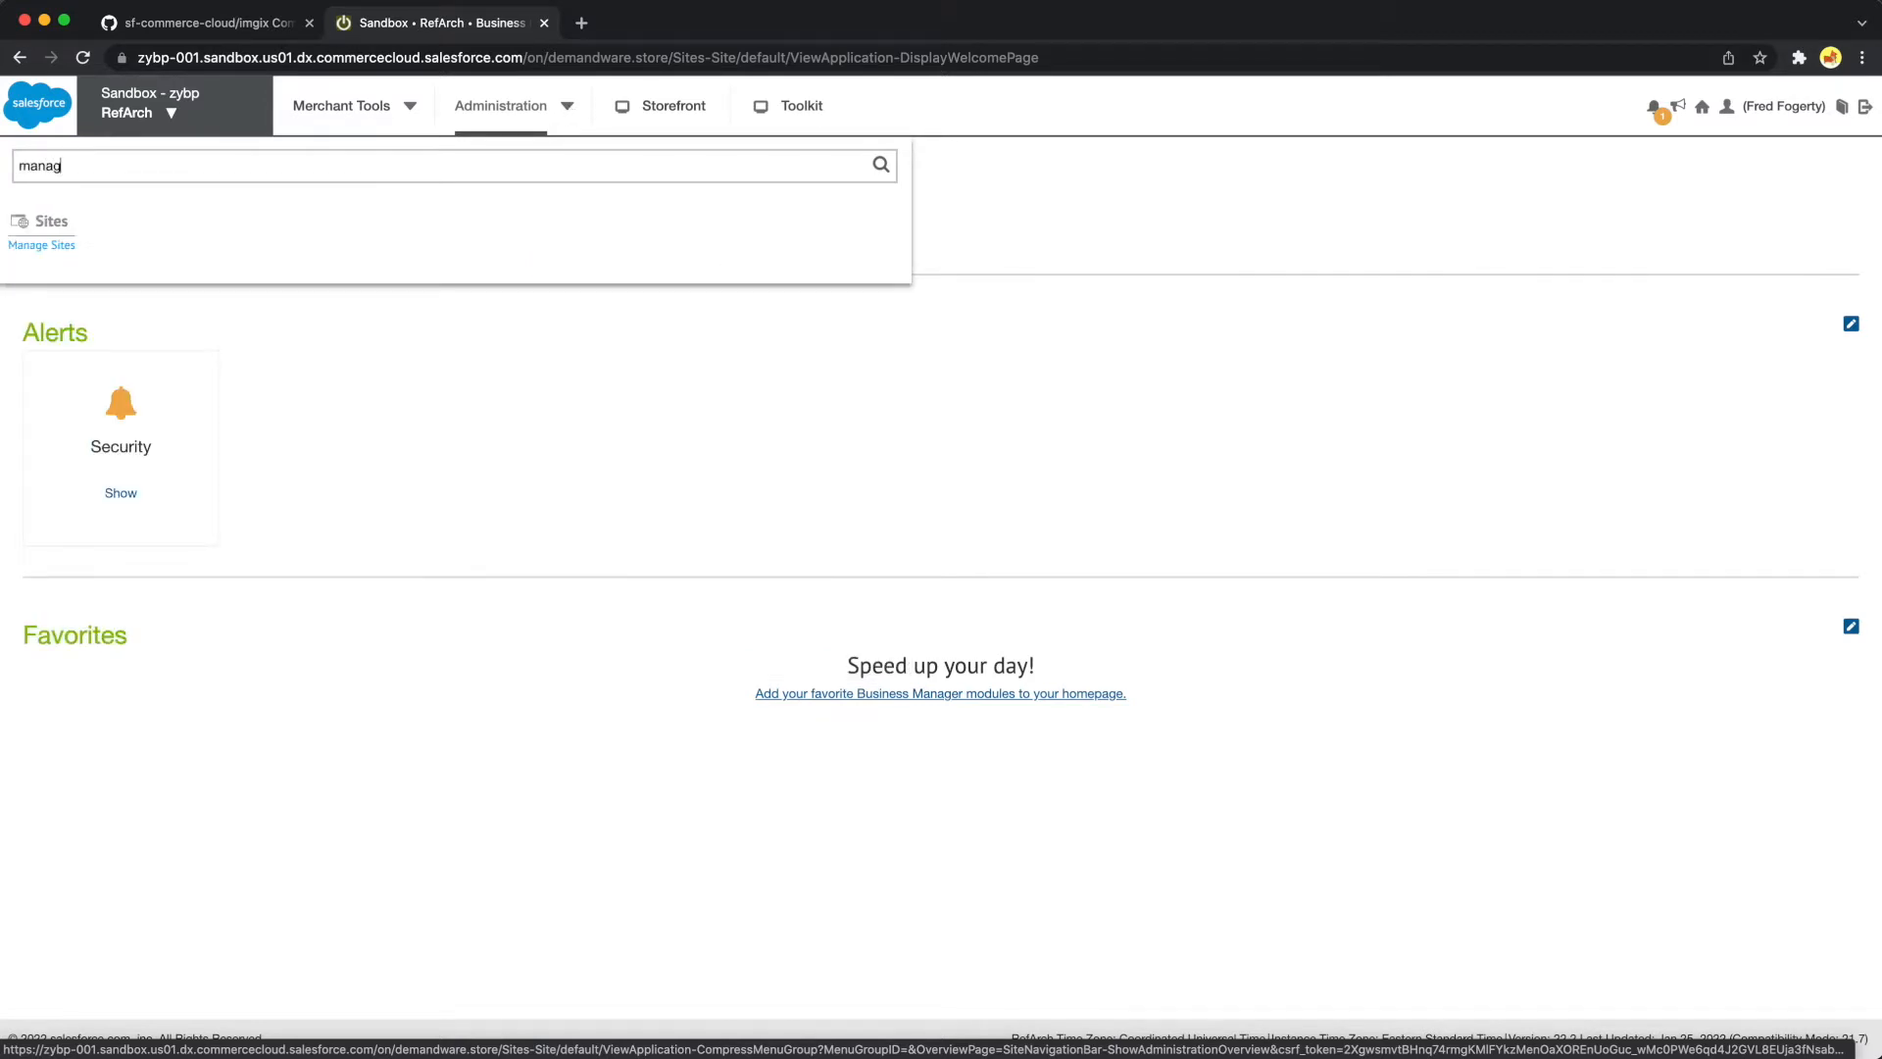
pyautogui.click(54, 246)
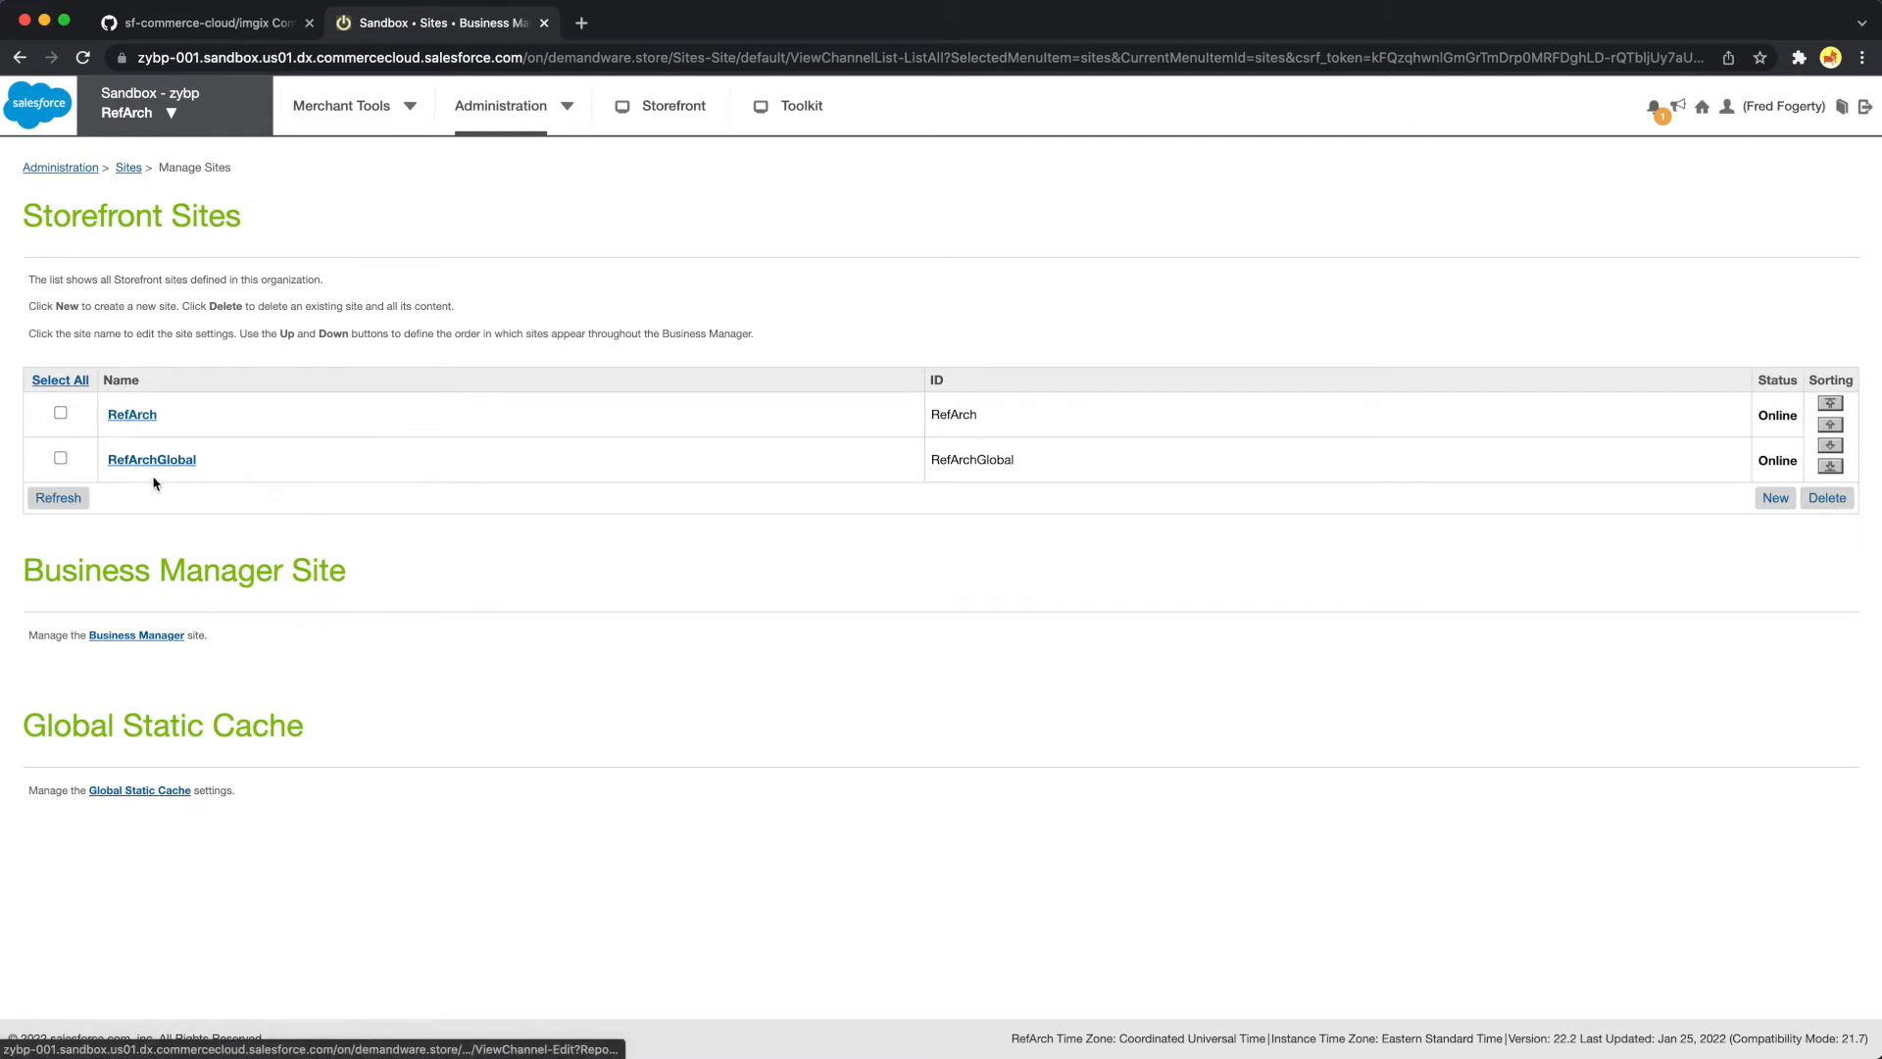
pyautogui.click(130, 412)
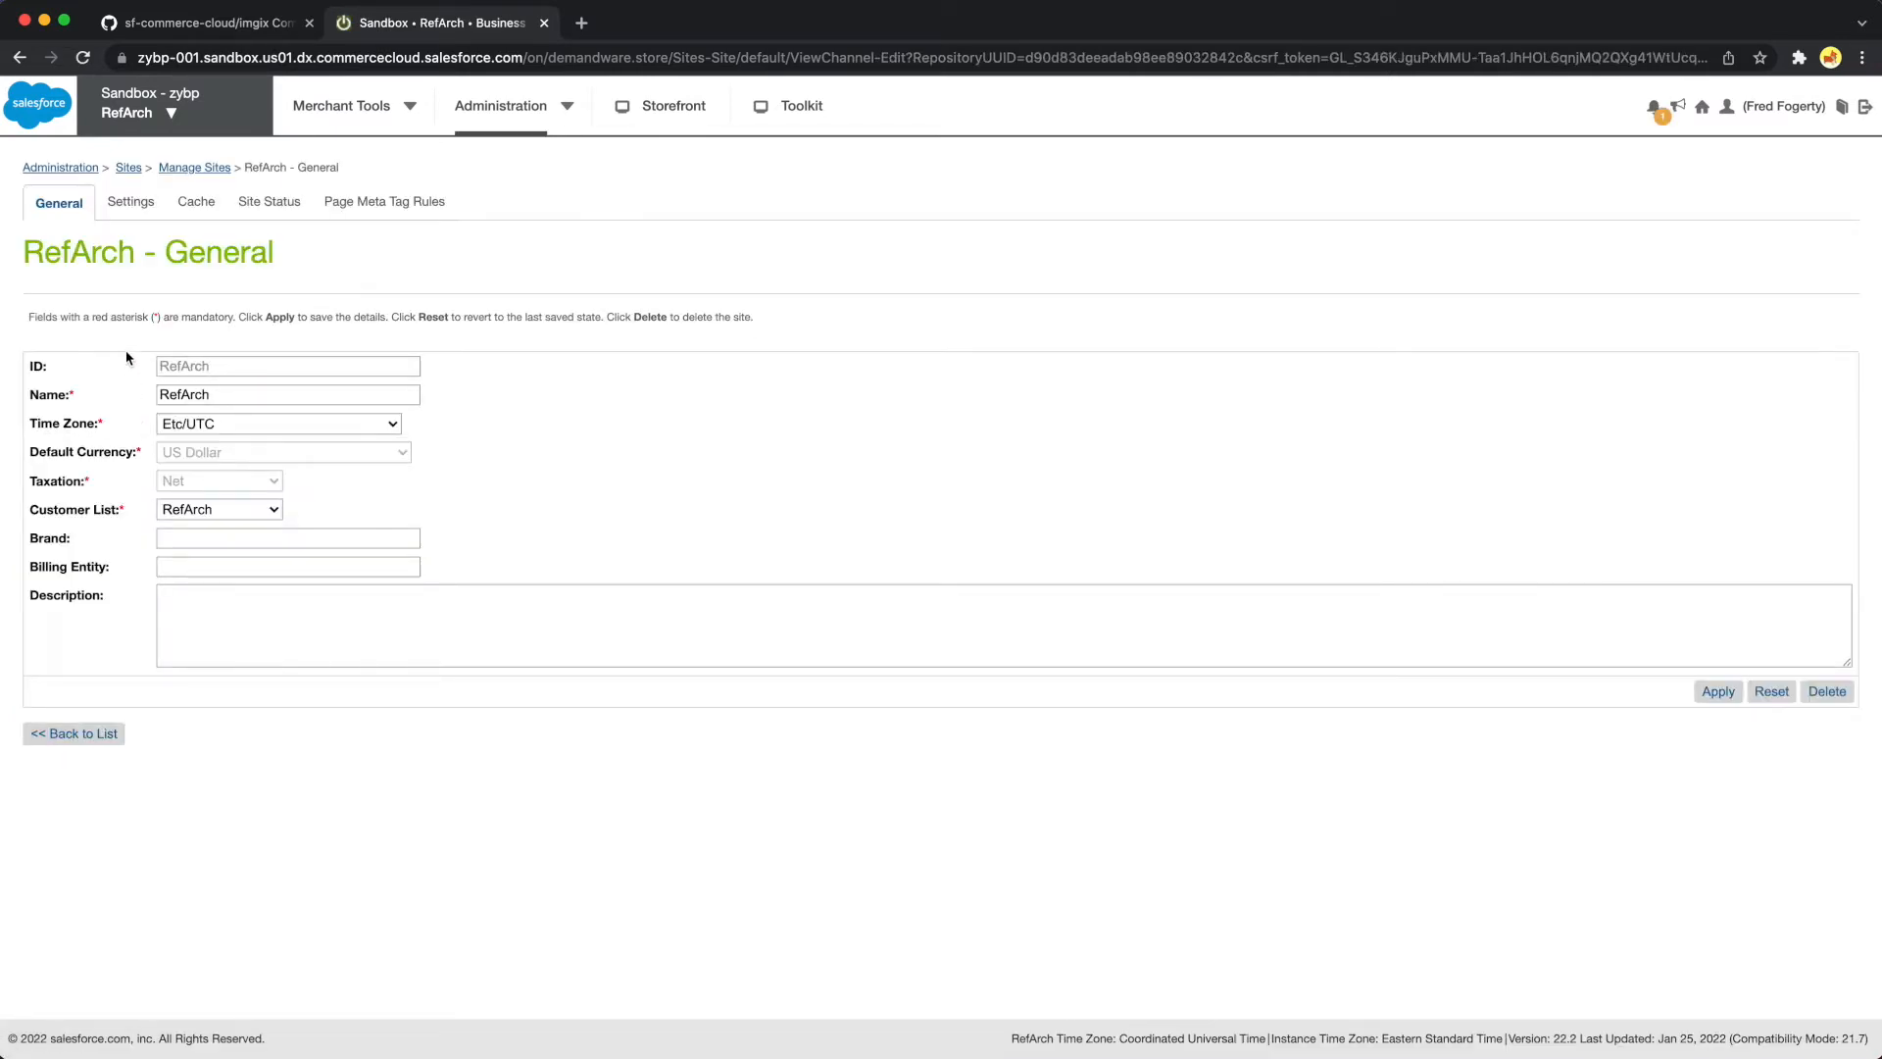
pyautogui.click(128, 203)
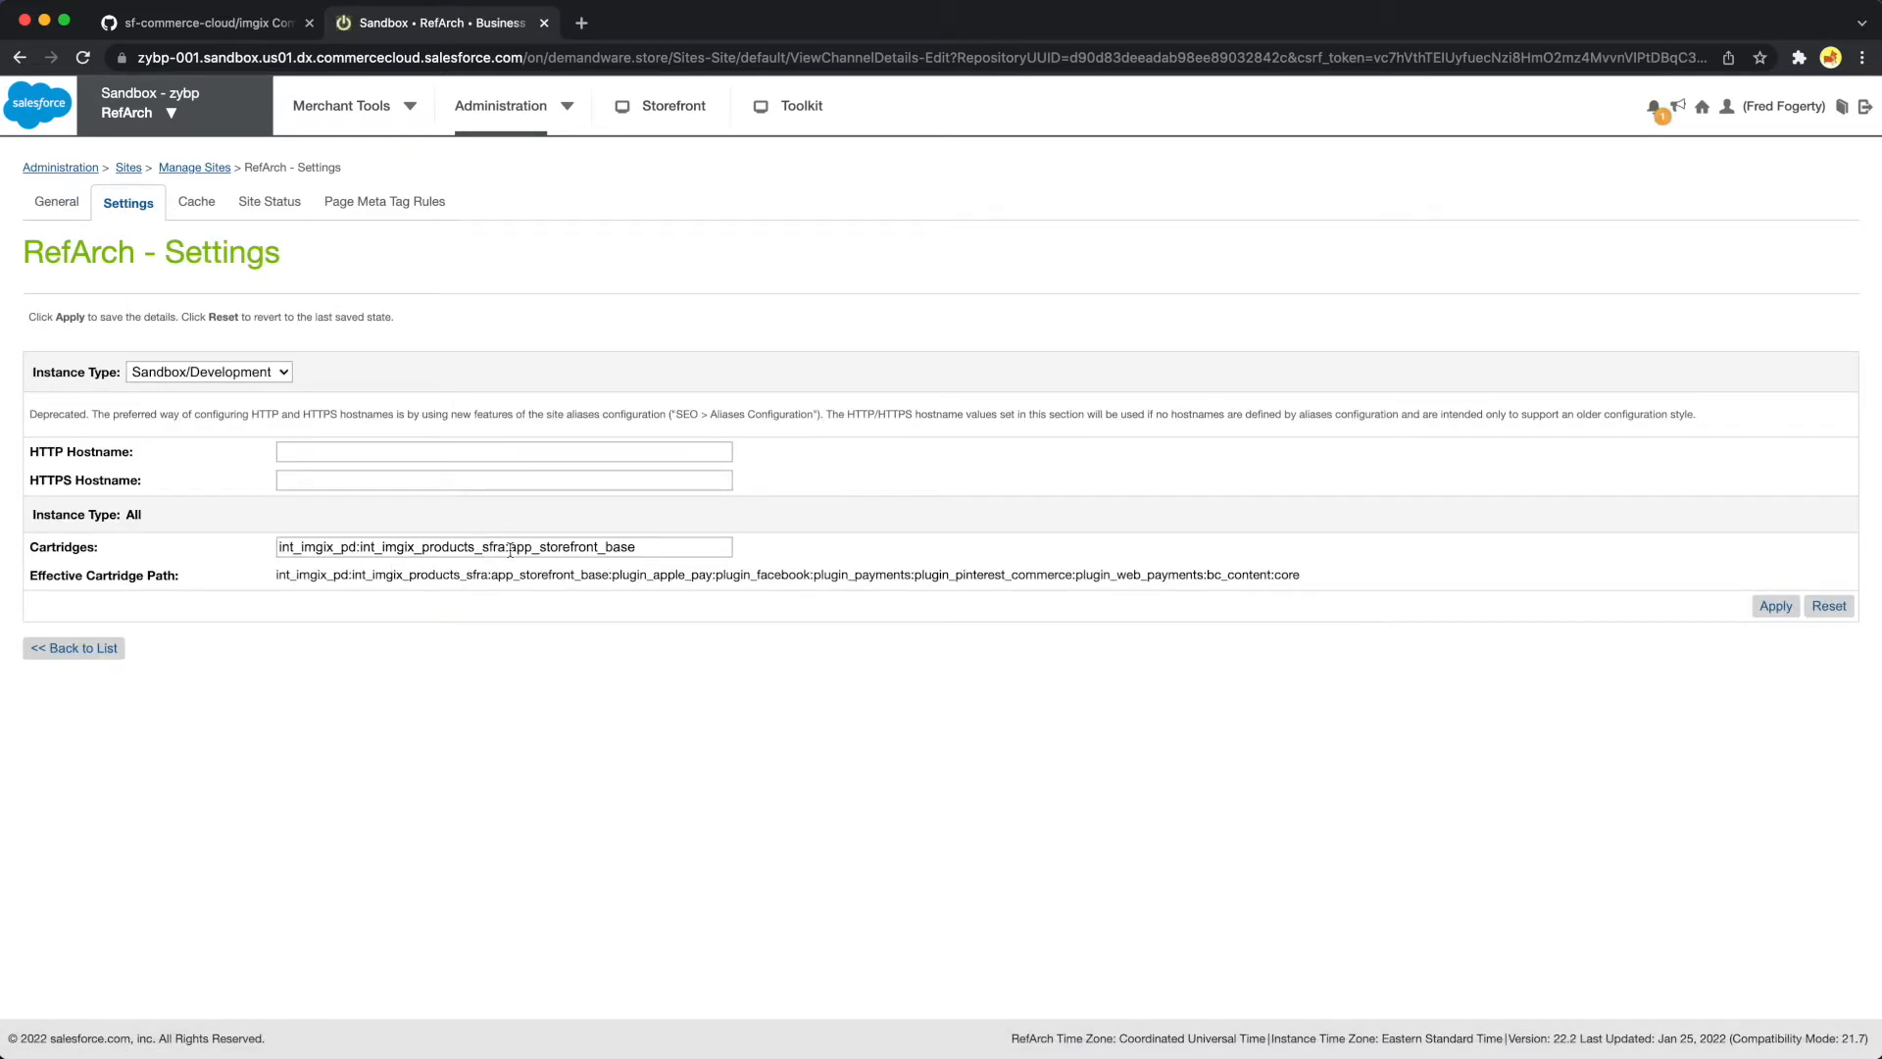
# Apply the RefArch settings with the cartridge path int_imgix_pd:int_imgix_products_sfra:app_storefront_base
pyautogui.moveTo(511, 549); pyautogui.dragTo(253, 555)
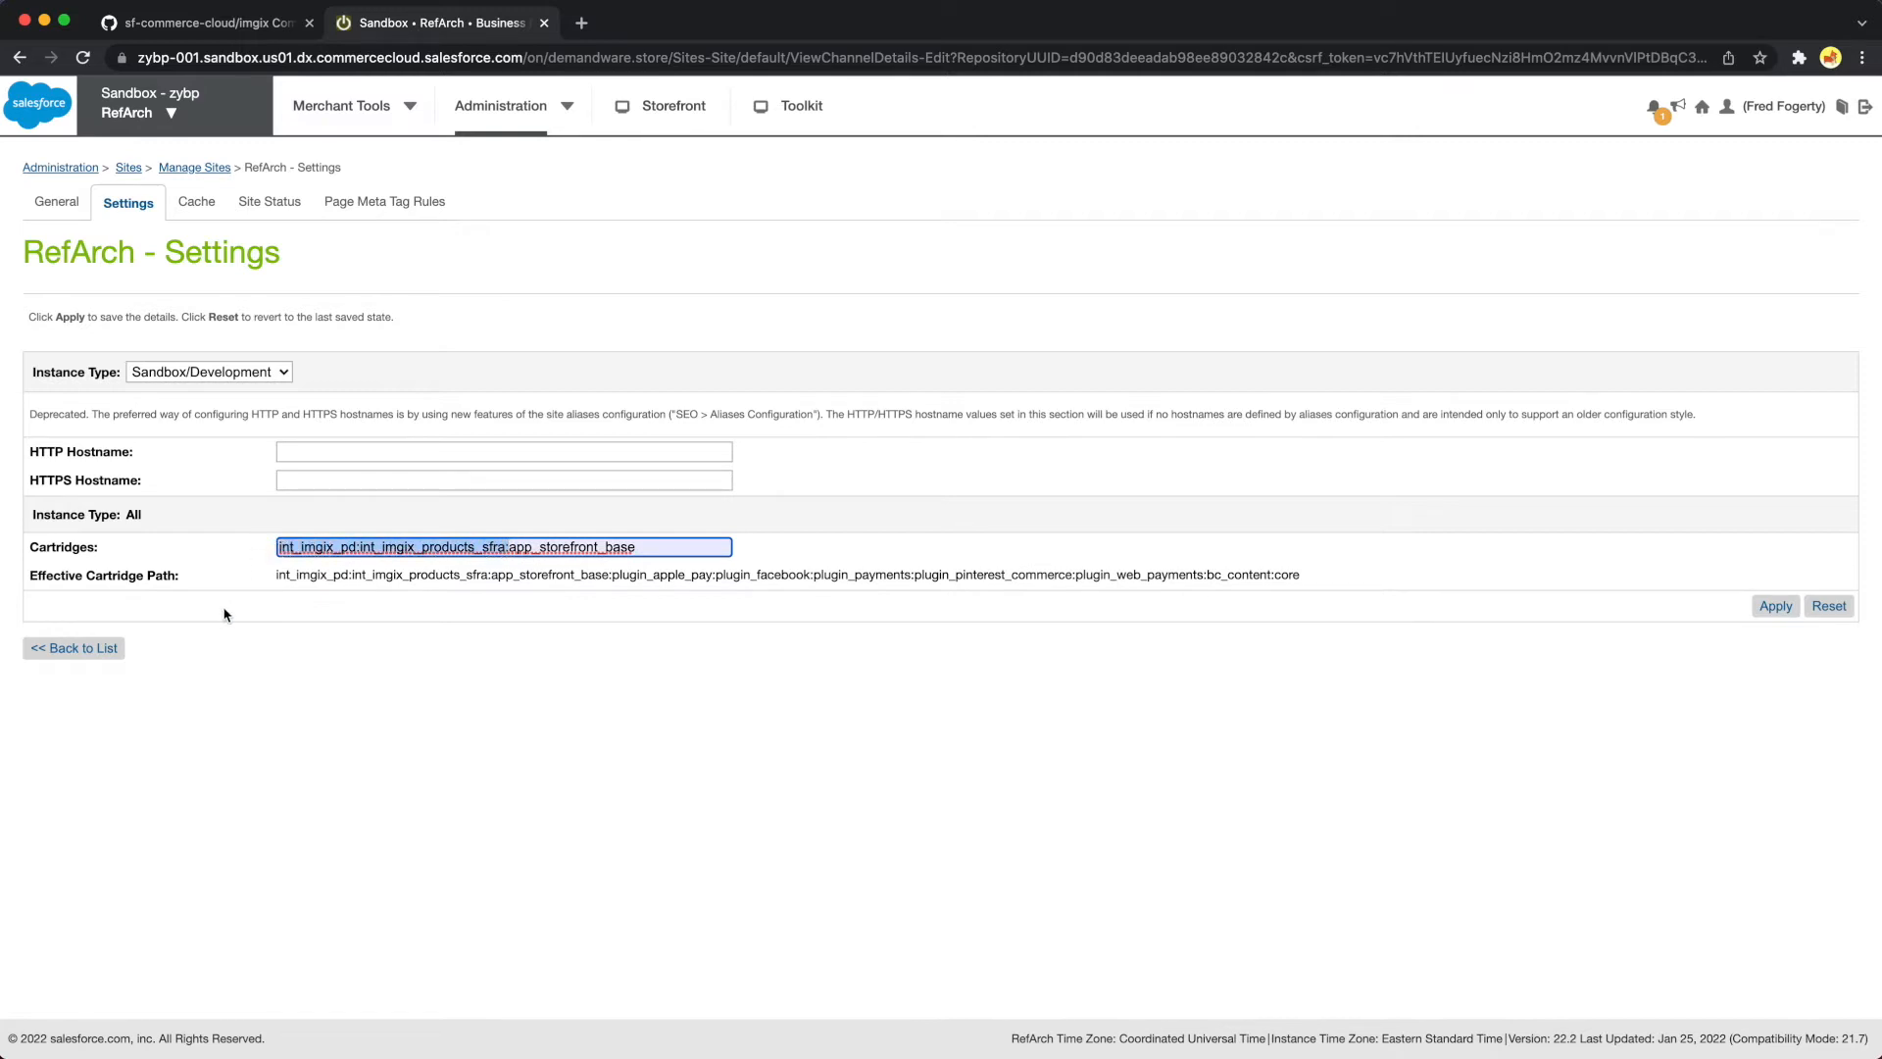
pyautogui.click(230, 549)
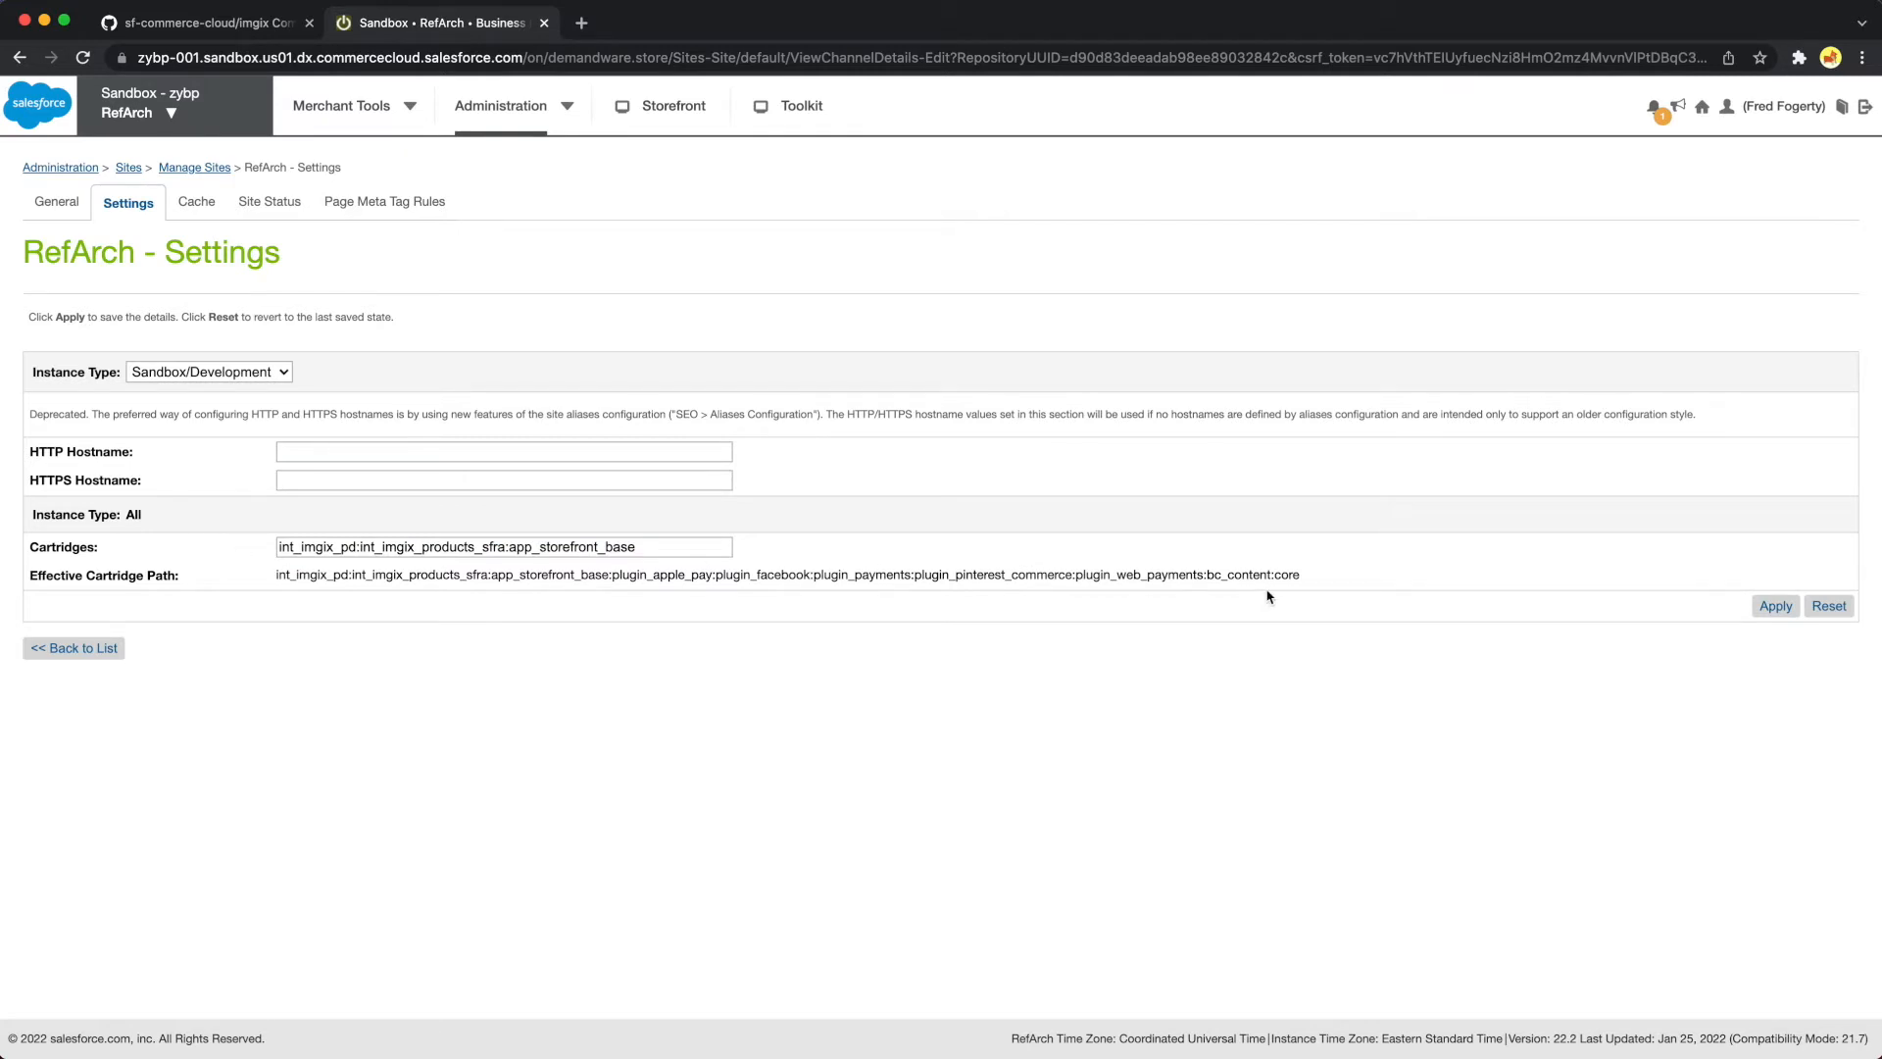
pyautogui.click(1777, 608)
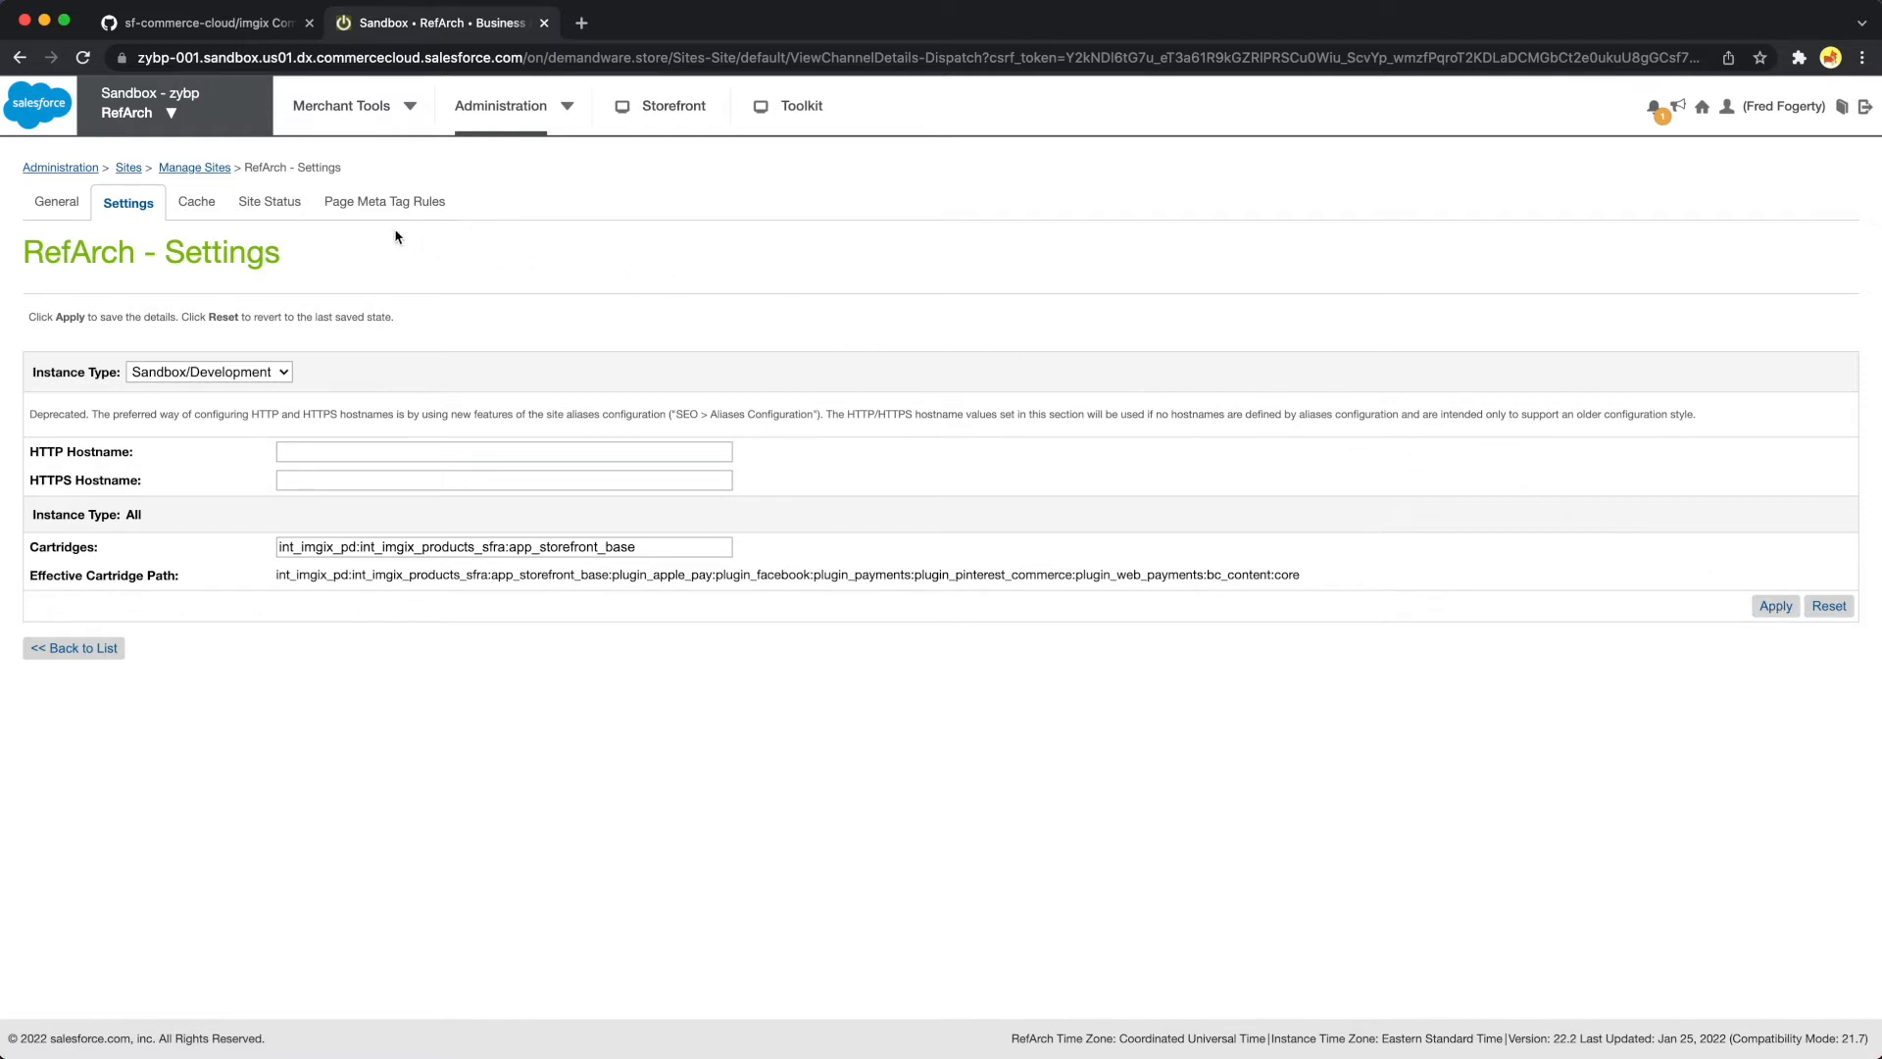
# Open the Business Manager site's settings and apply them with the cartridge path bm_imgix_pd:bm_app_storefront_base:bm_custom_plugin
pyautogui.click(220, 170)
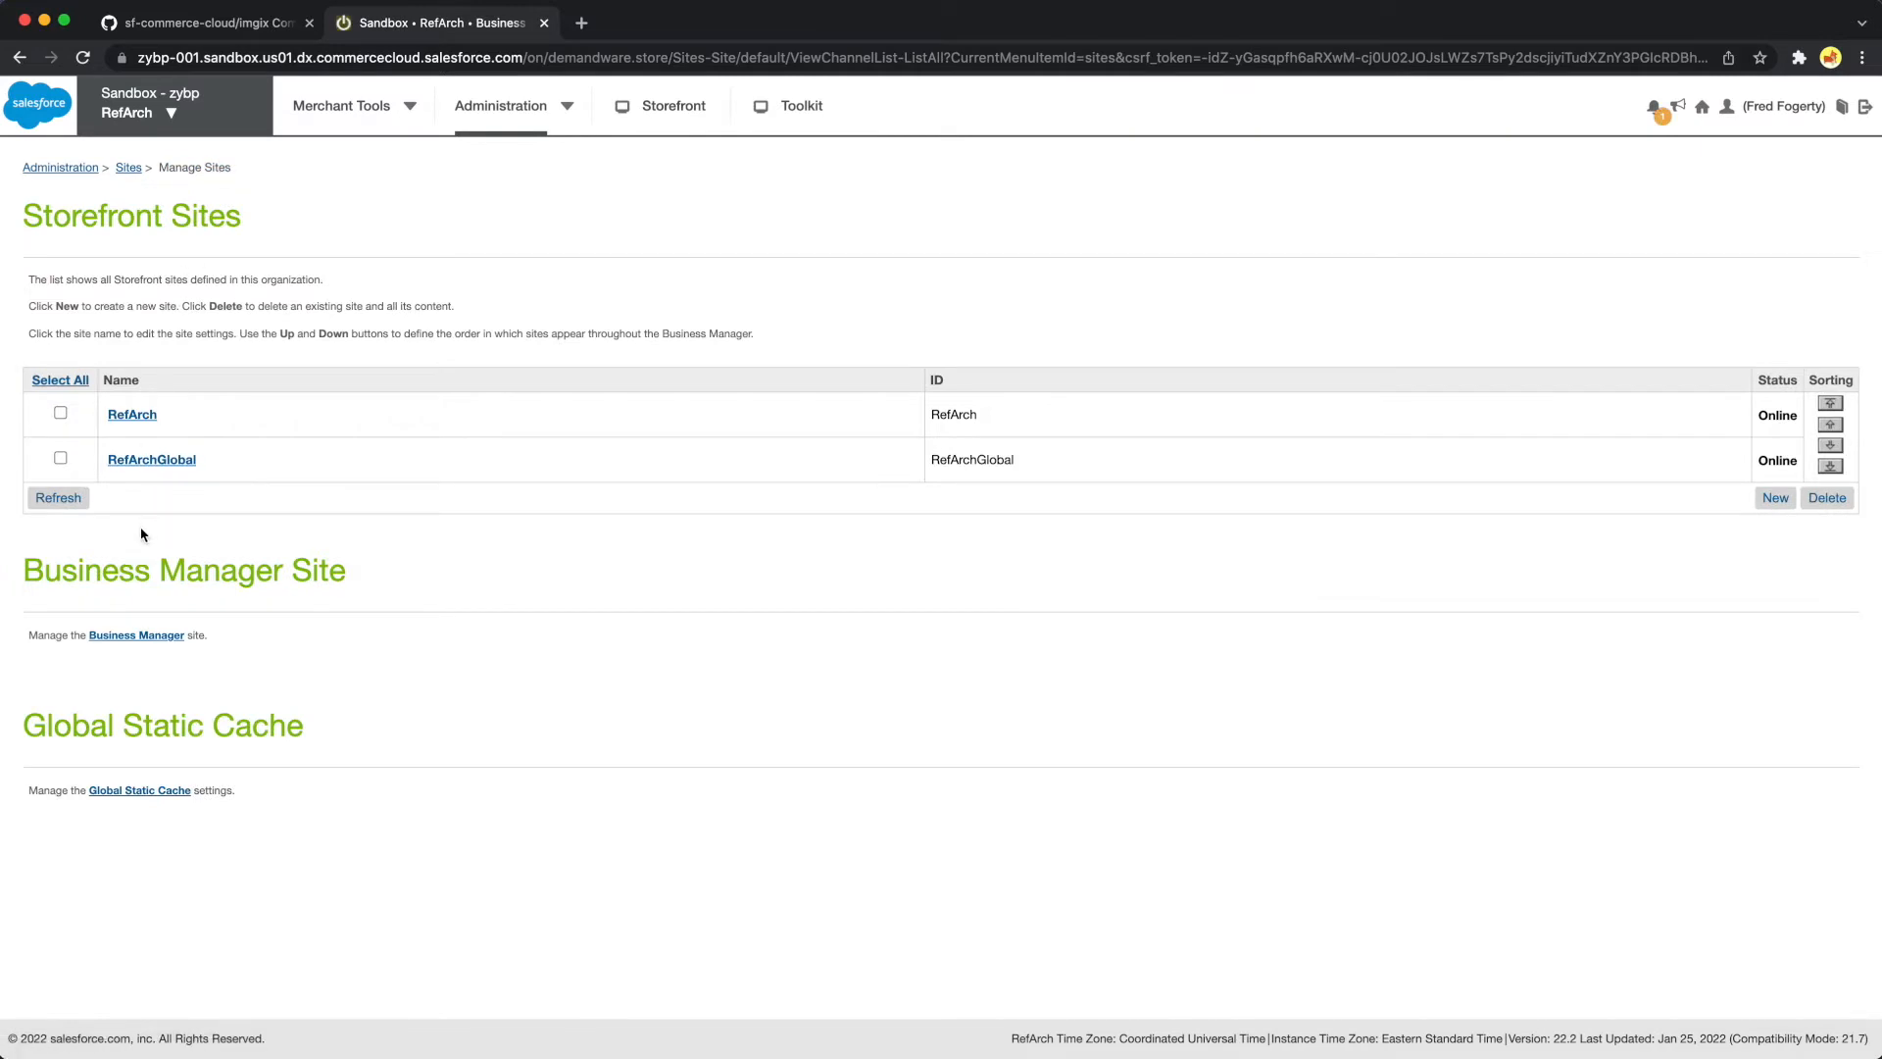
pyautogui.click(128, 639)
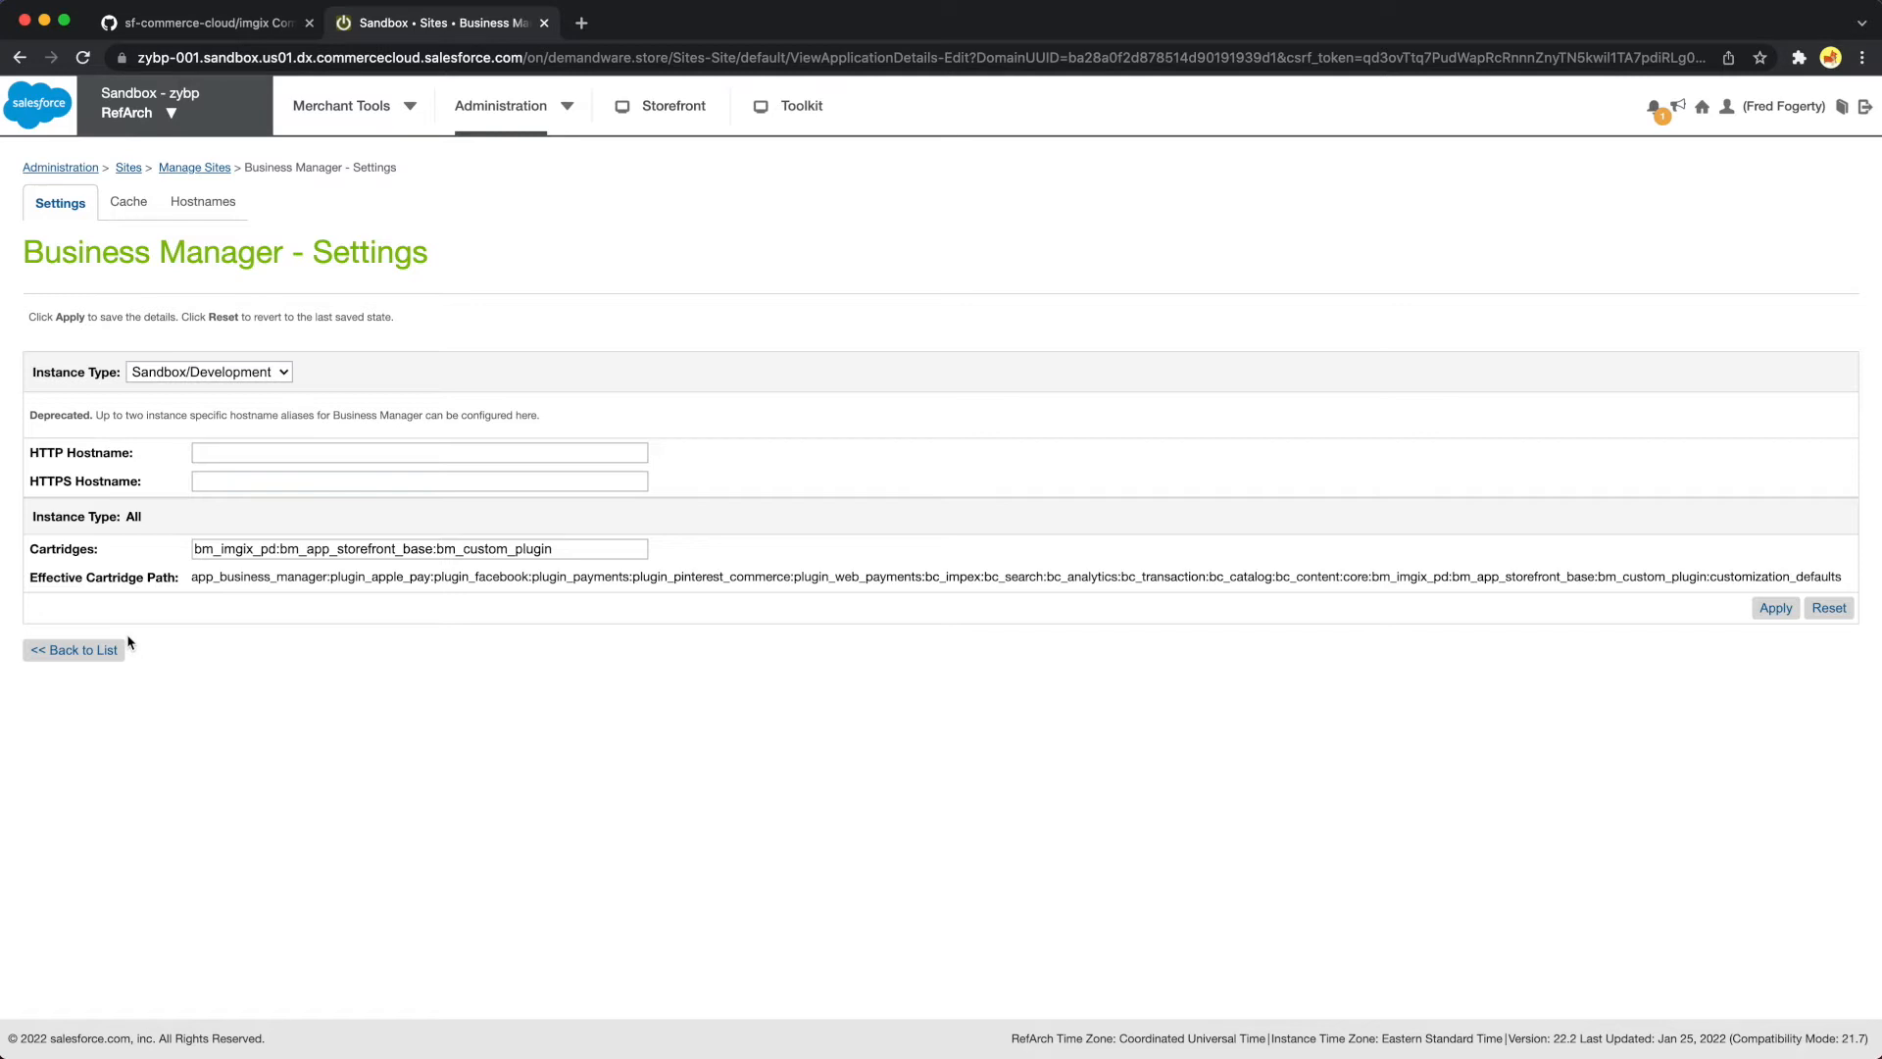
pyautogui.tripleClick(204, 551)
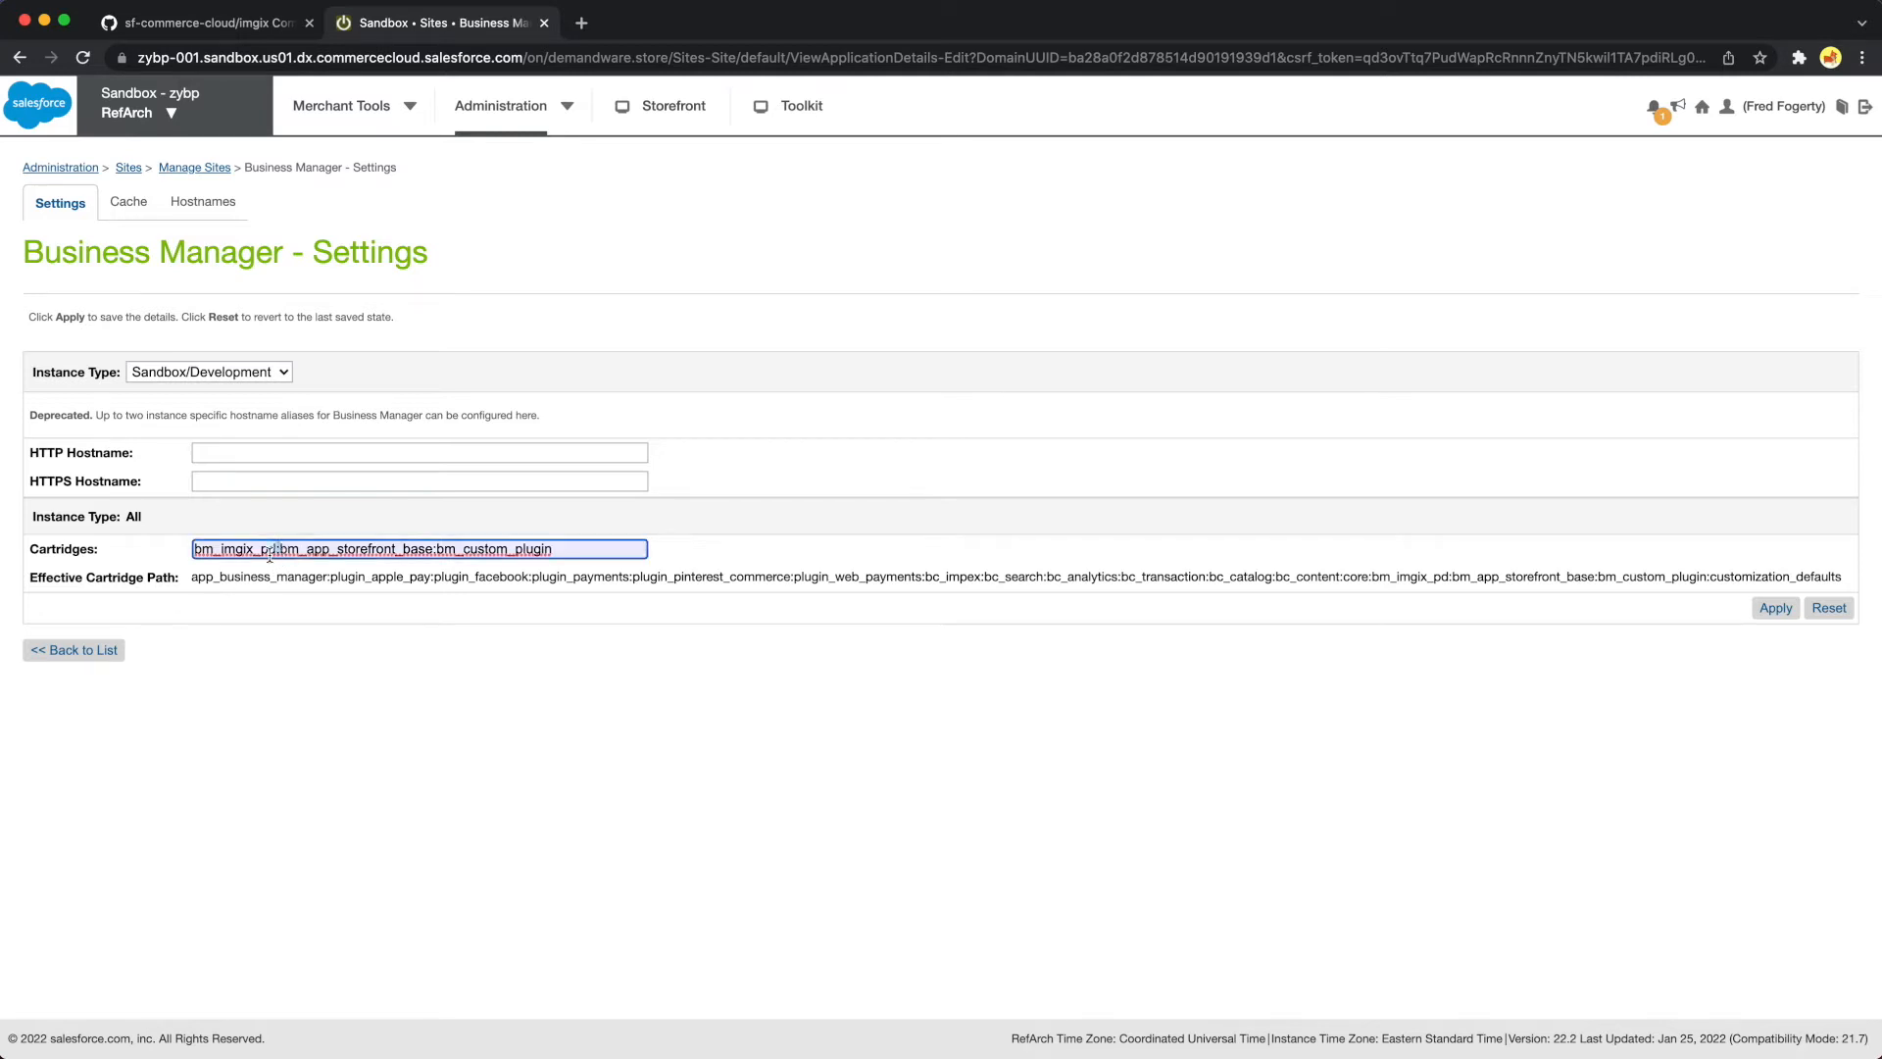
pyautogui.click(398, 573)
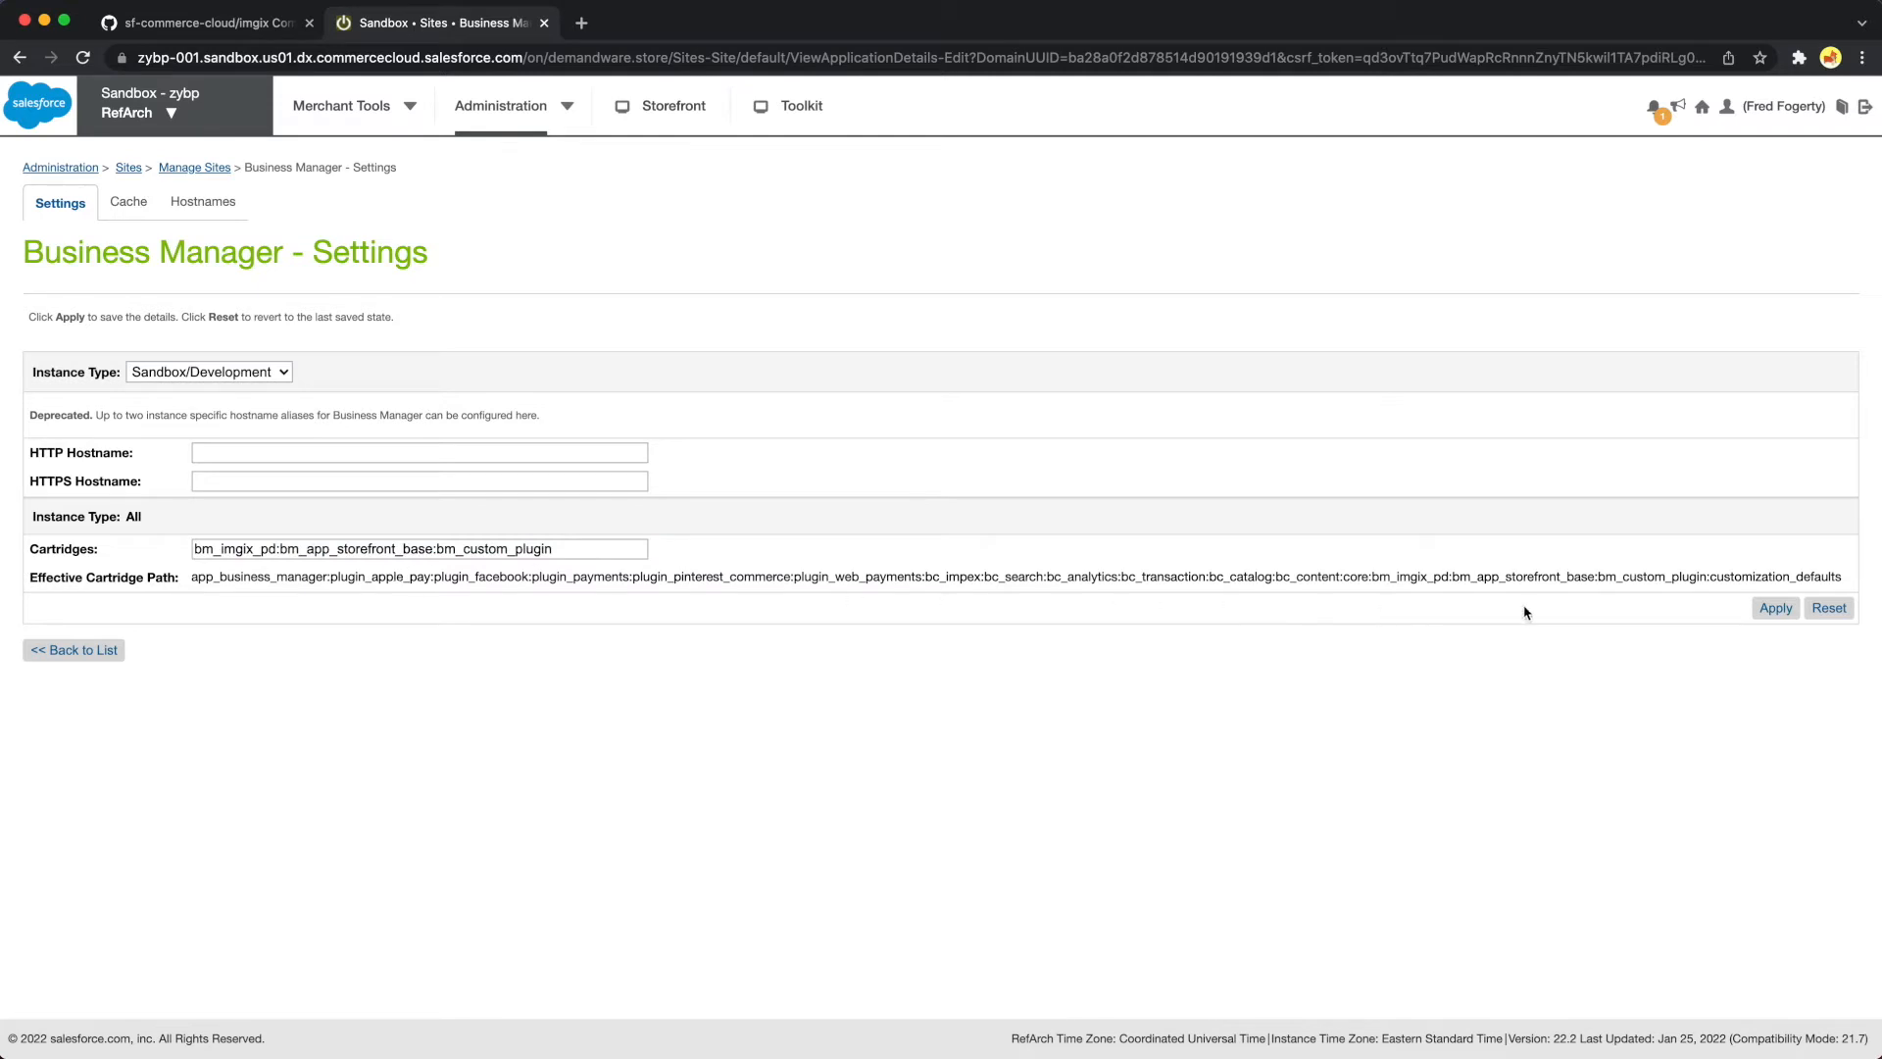
pyautogui.click(1786, 610)
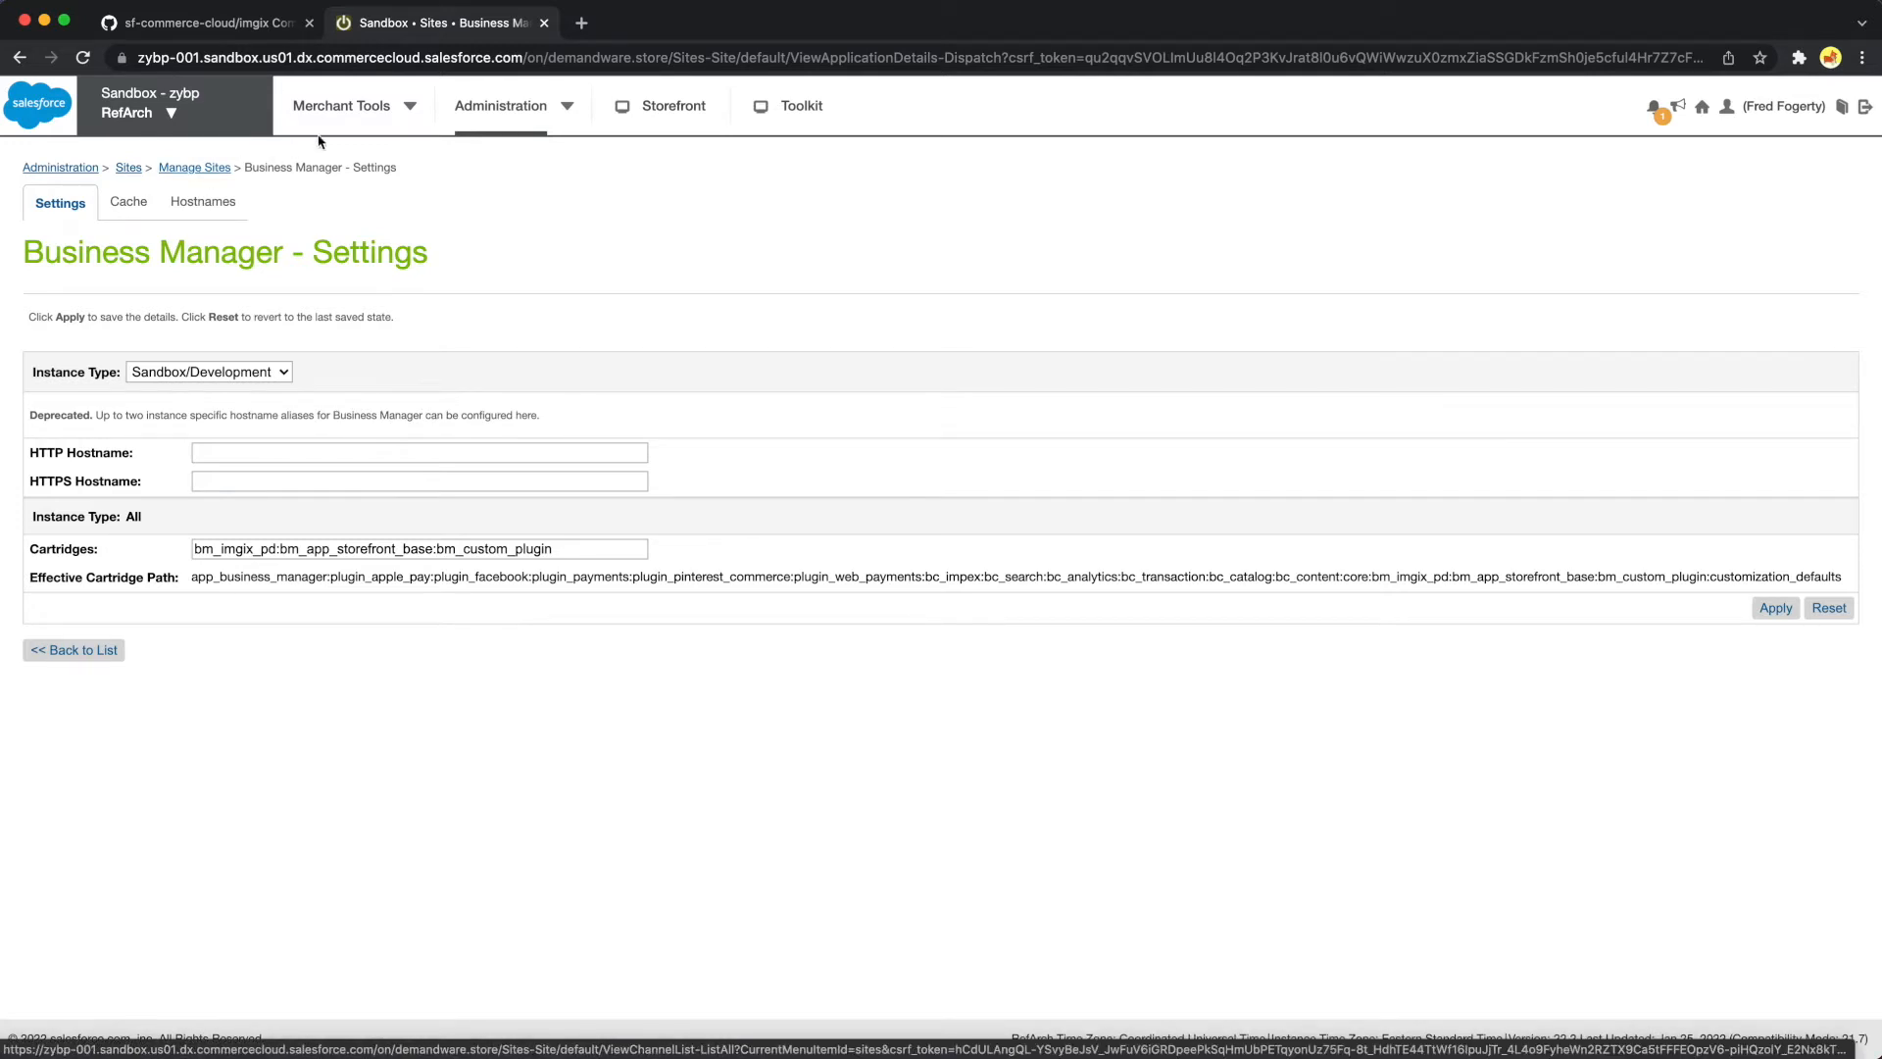
# Look up the merchant Custom Preferences, open the imgixAttributes group, and save its preferences for the Sandbox instance
pyautogui.click(412, 108)
pyautogui.write('cust')
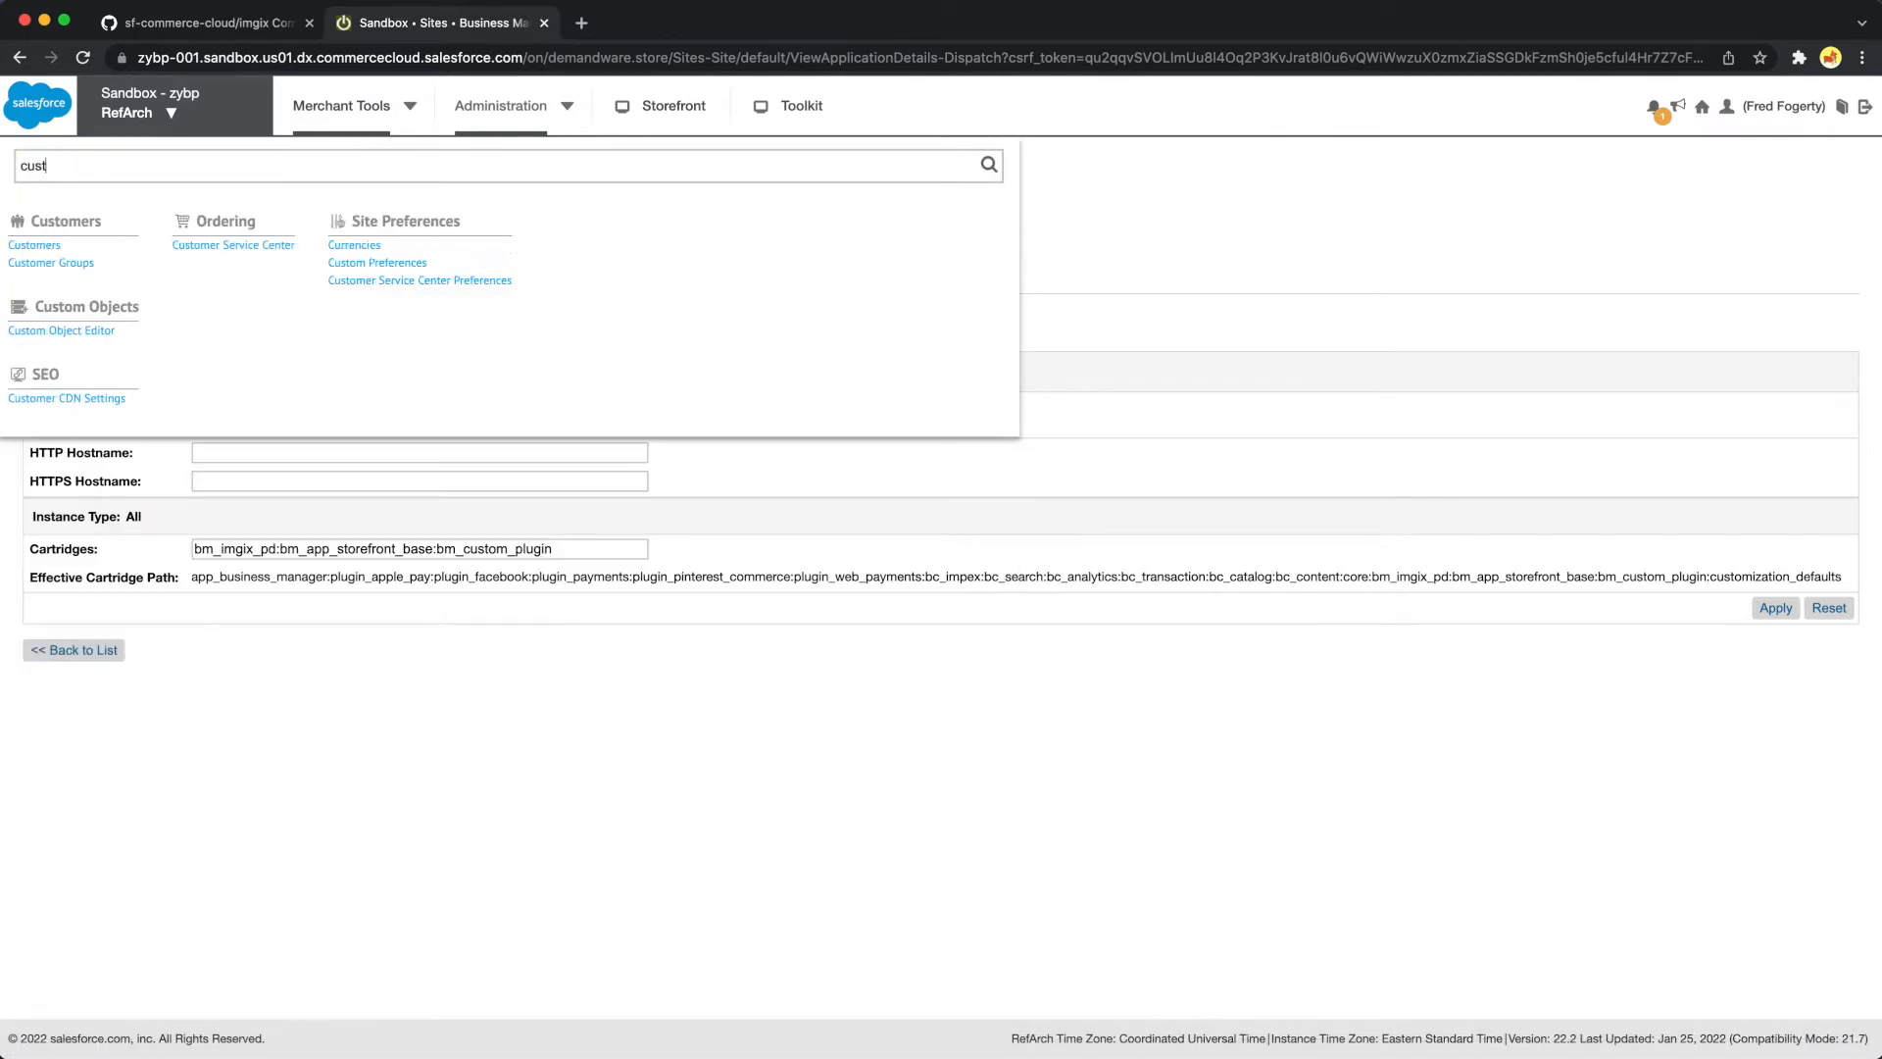
pyautogui.write('om pref')
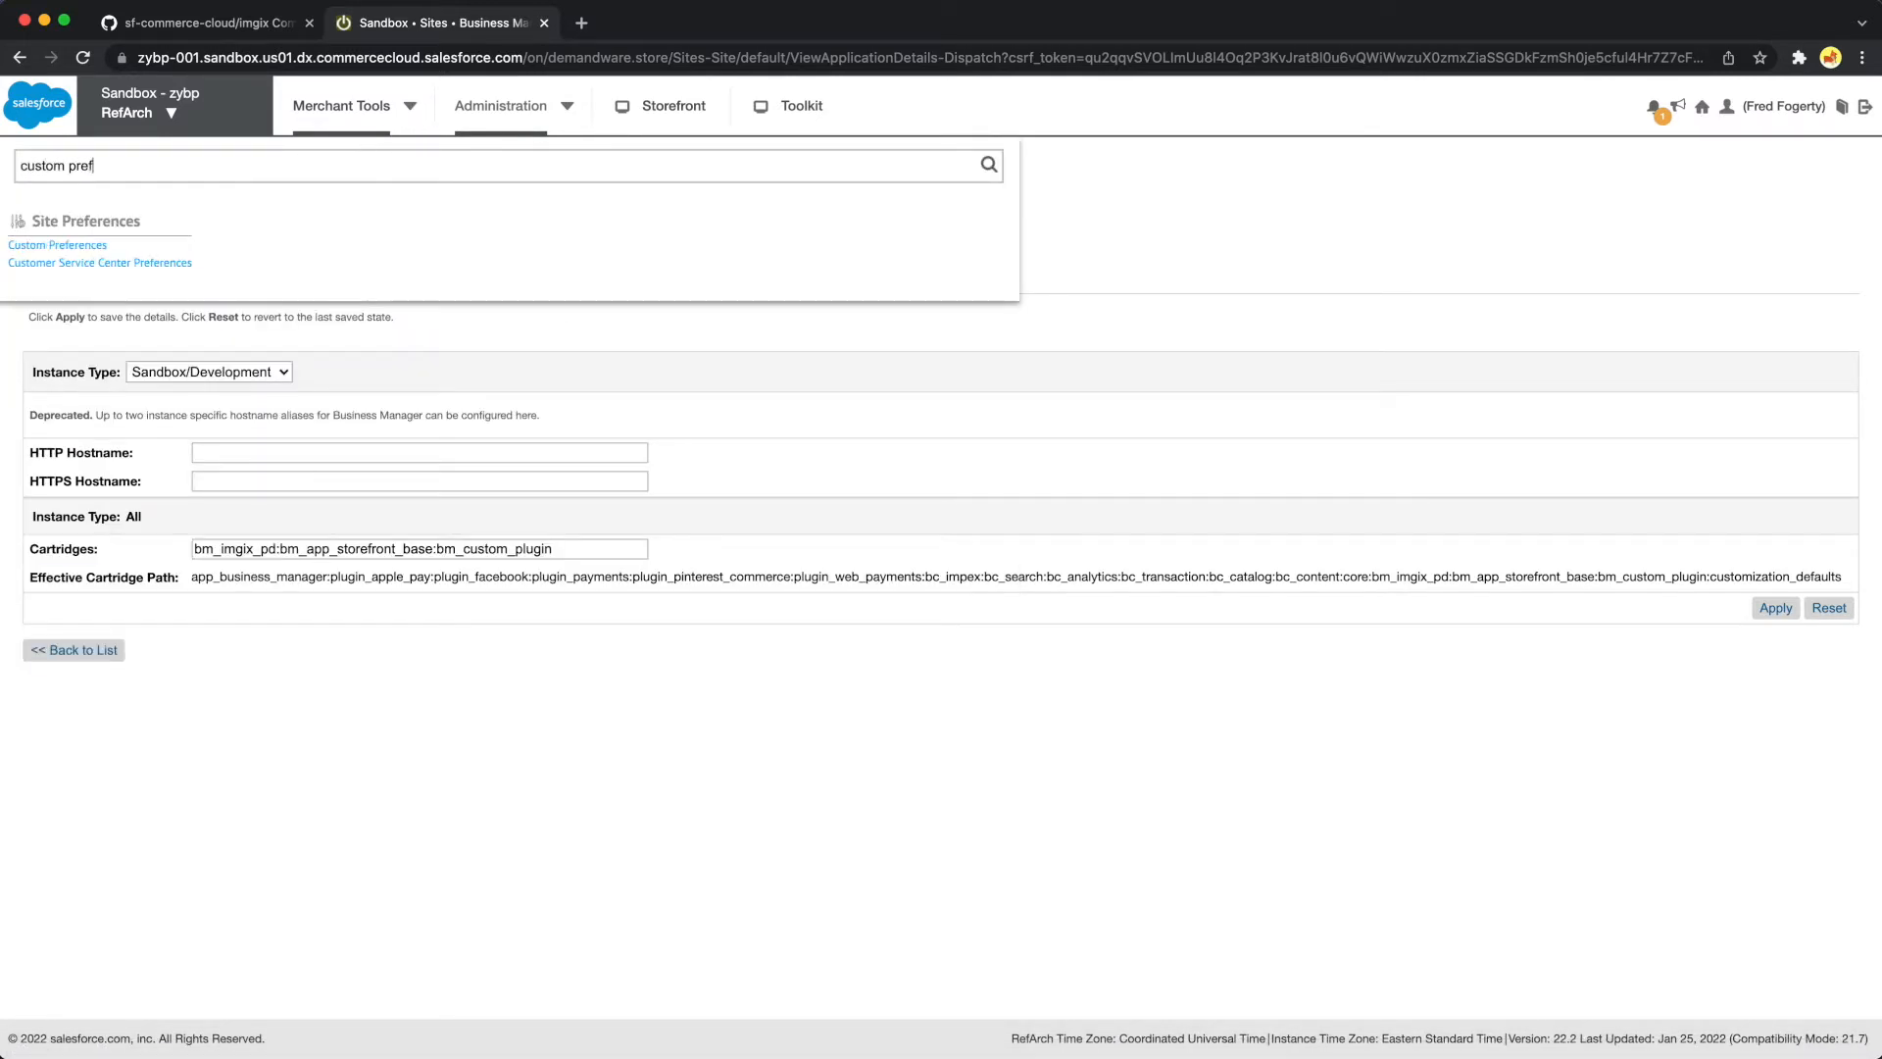
pyautogui.click(97, 246)
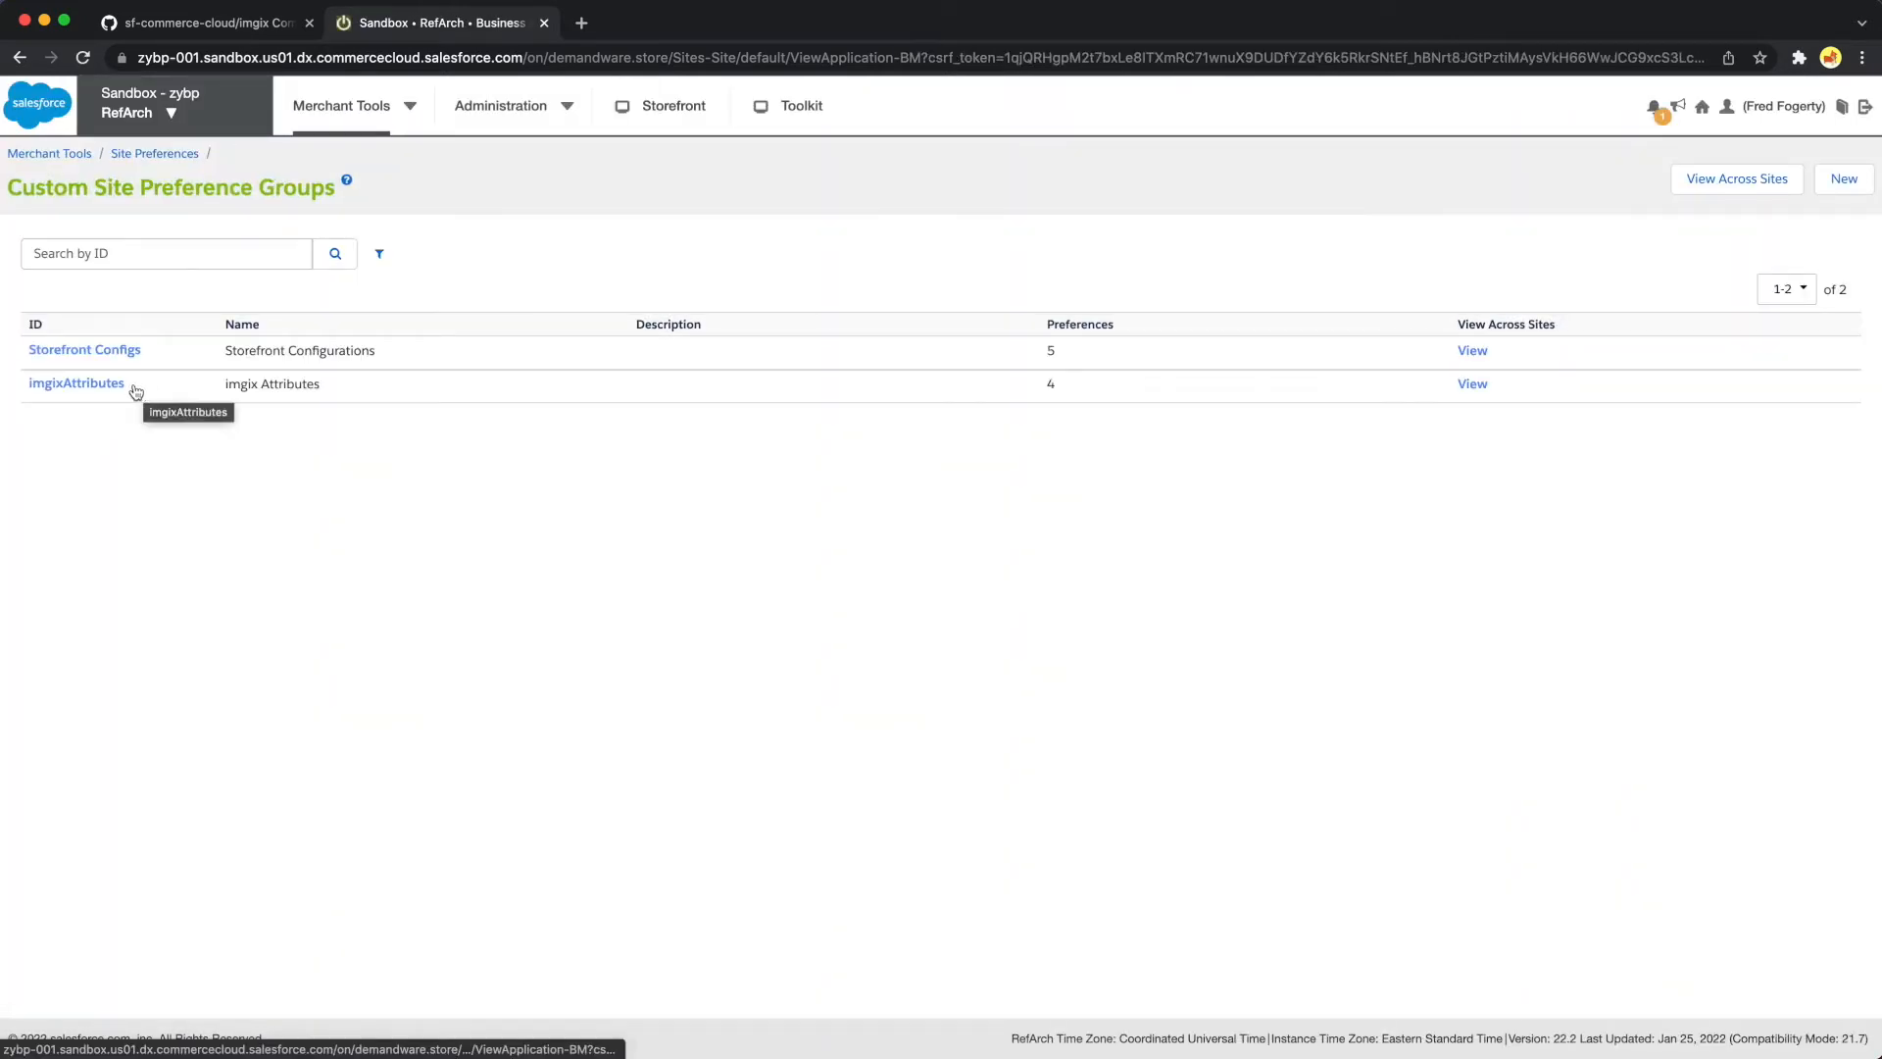
pyautogui.click(99, 390)
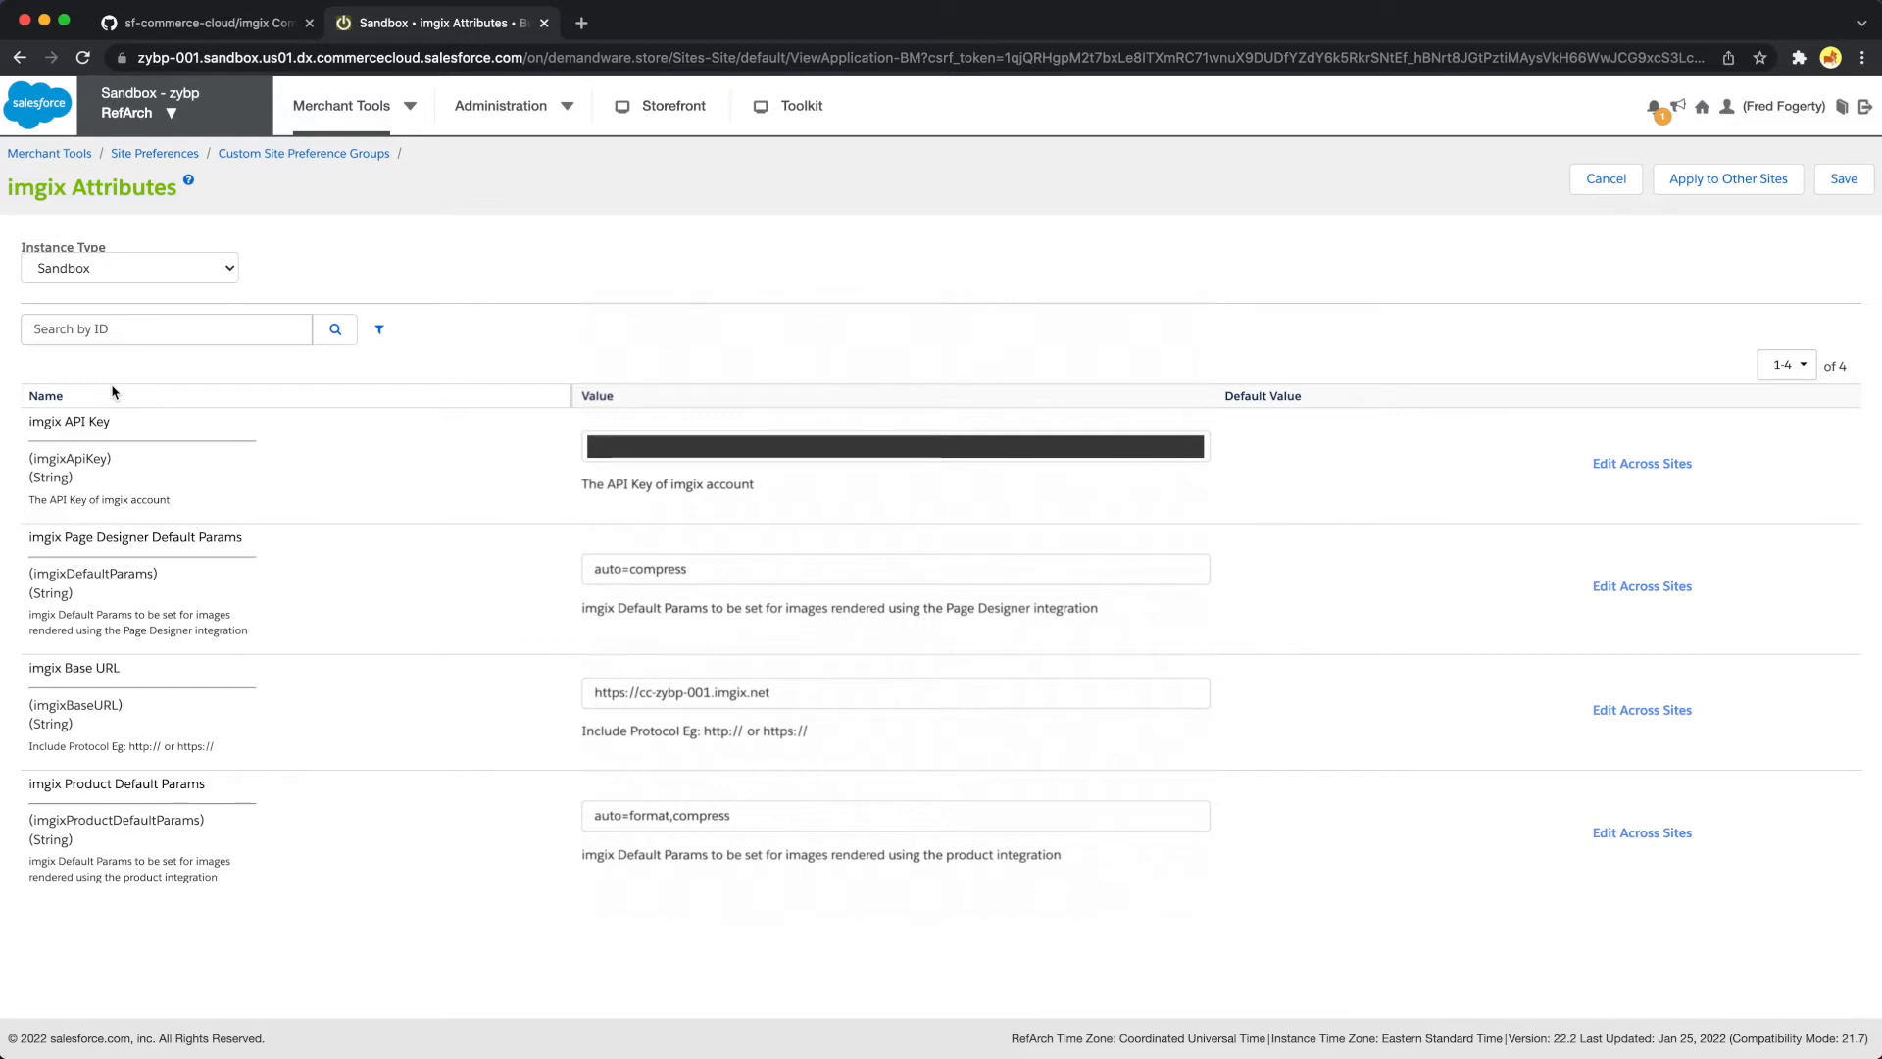
pyautogui.click(1830, 189)
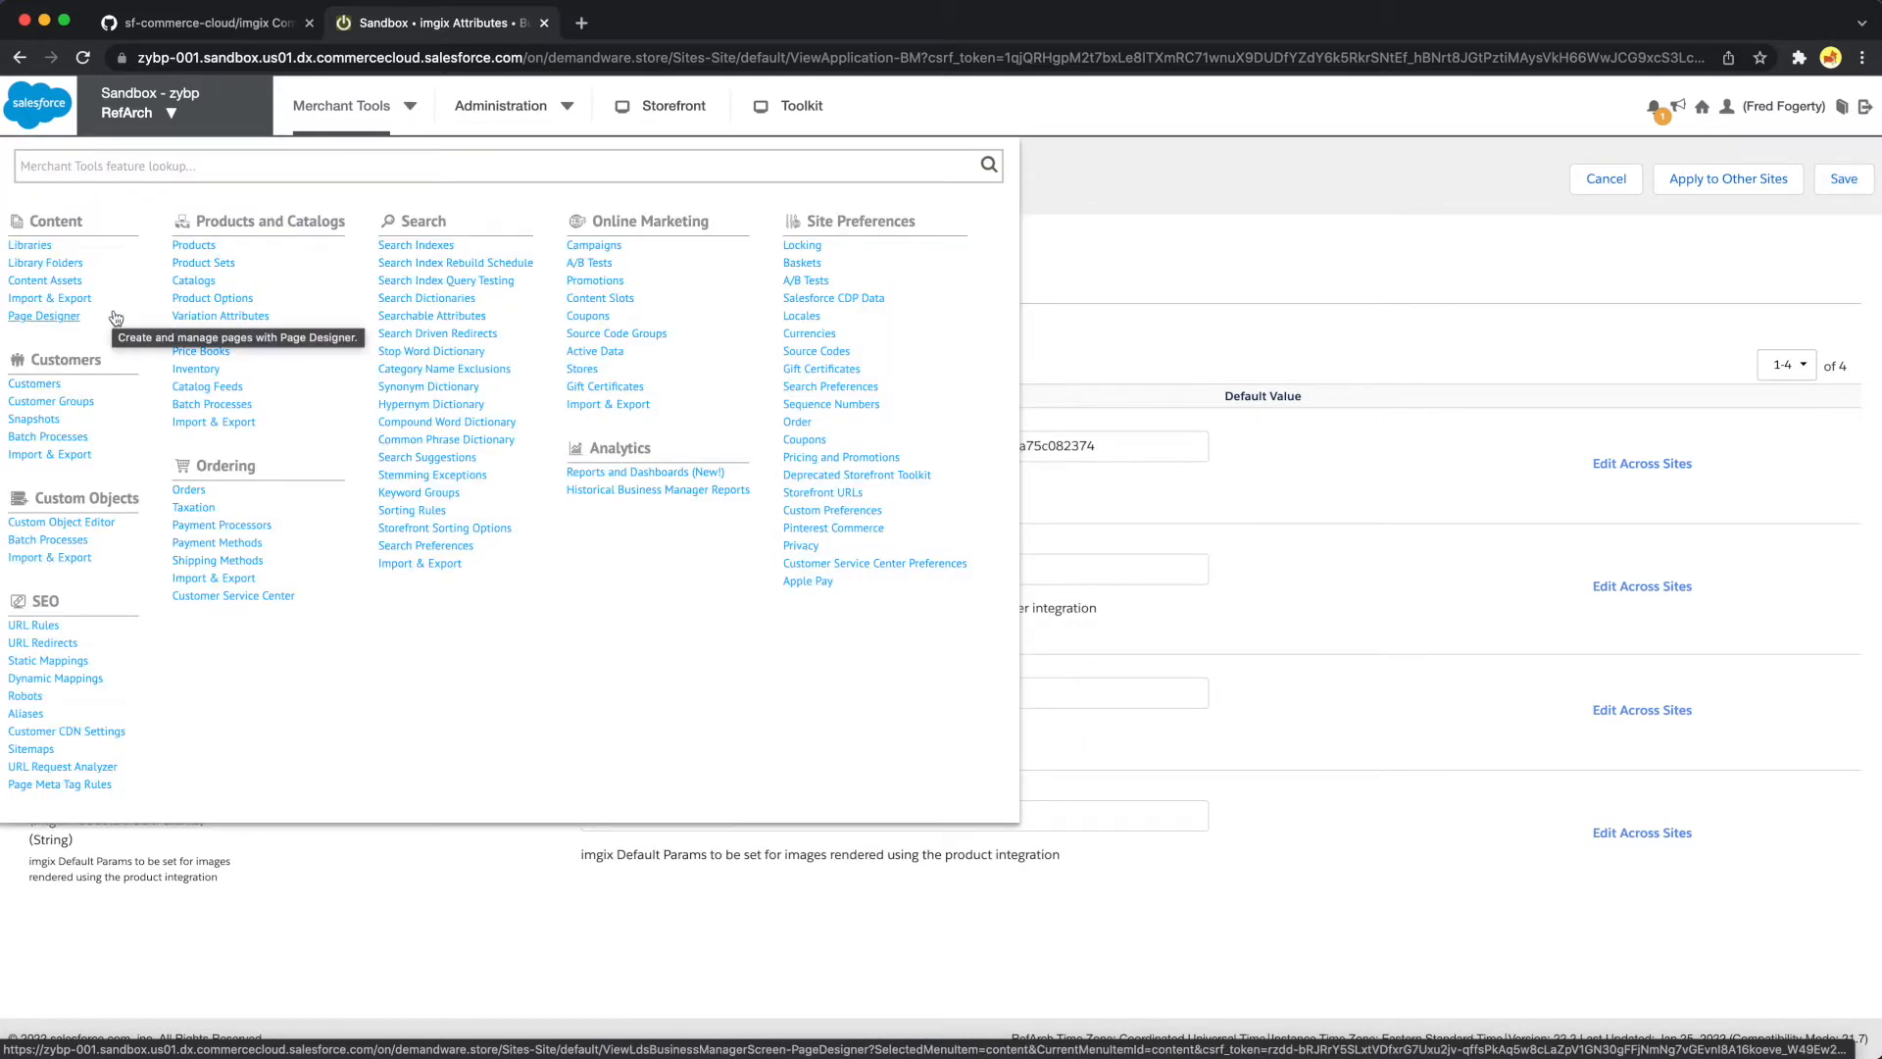
# List all RefArch products and open the white, size 10 Platinum Blue Stripes Easy Care Fitted Shirt
pyautogui.click(289, 157)
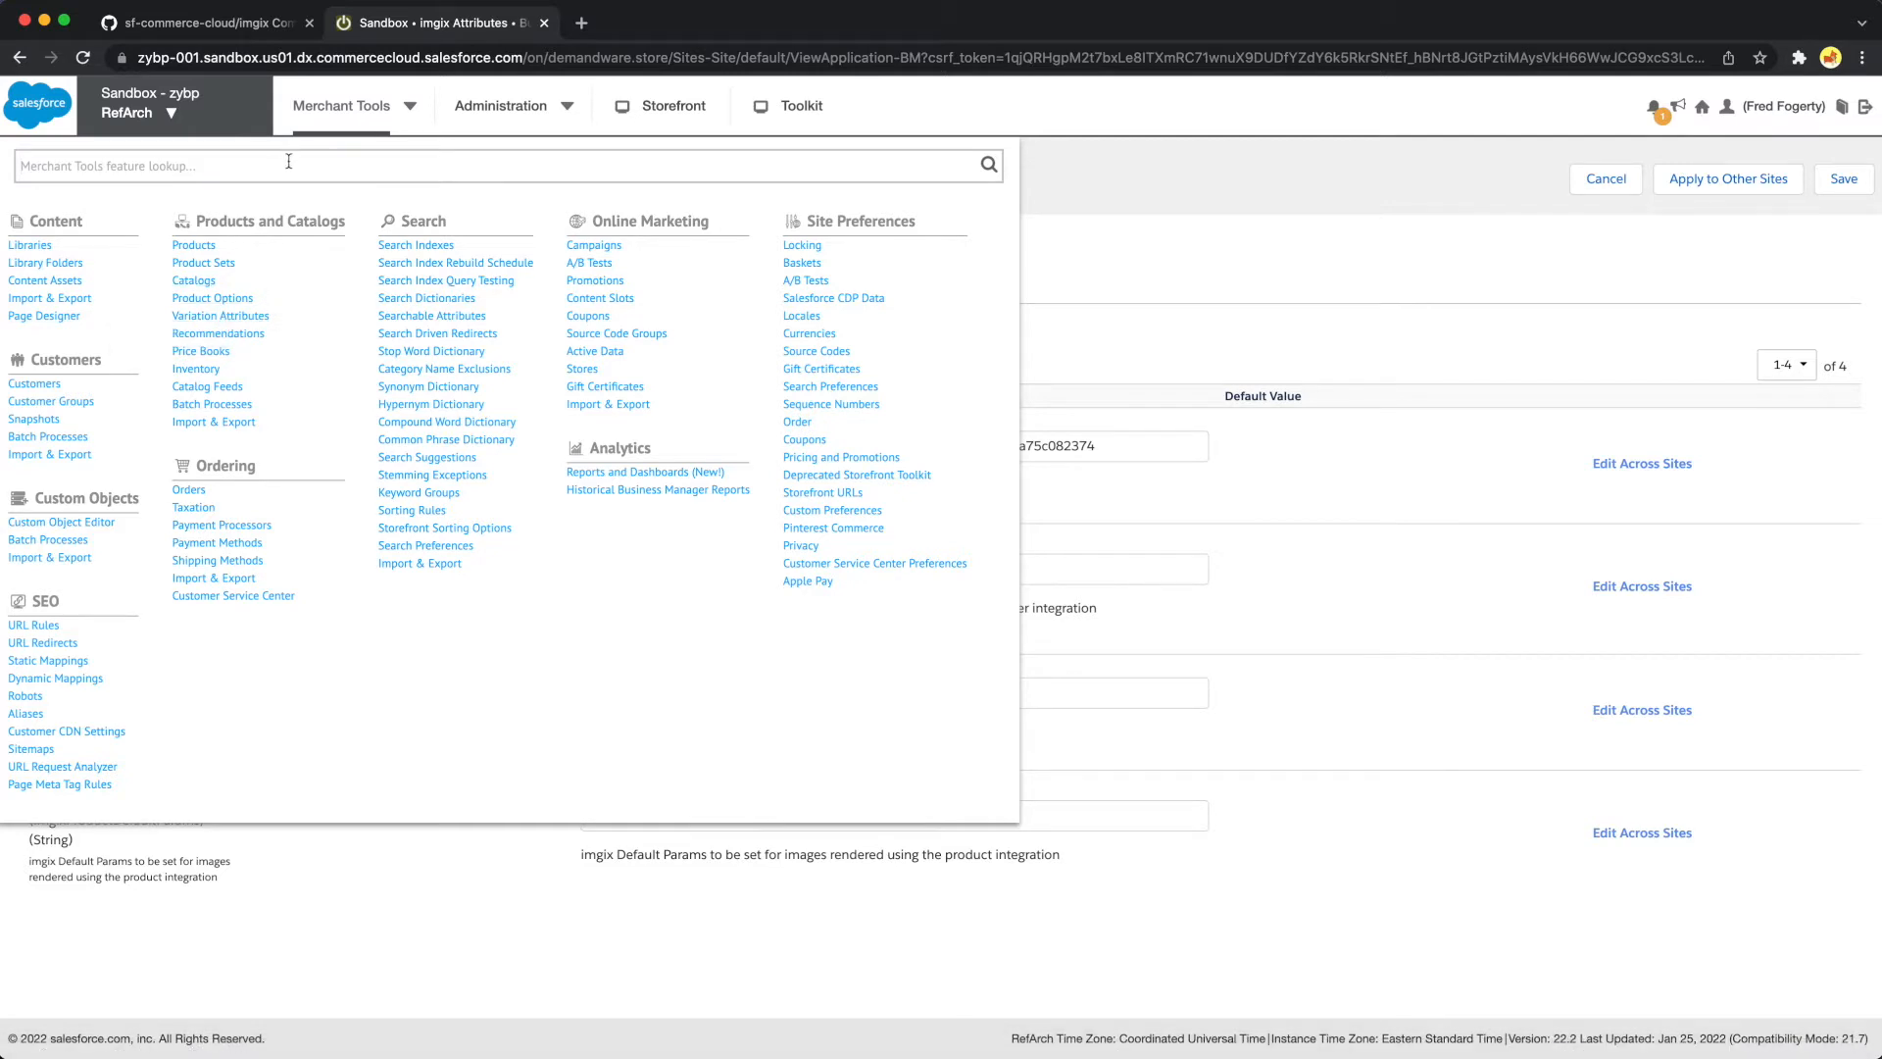
pyautogui.write('product')
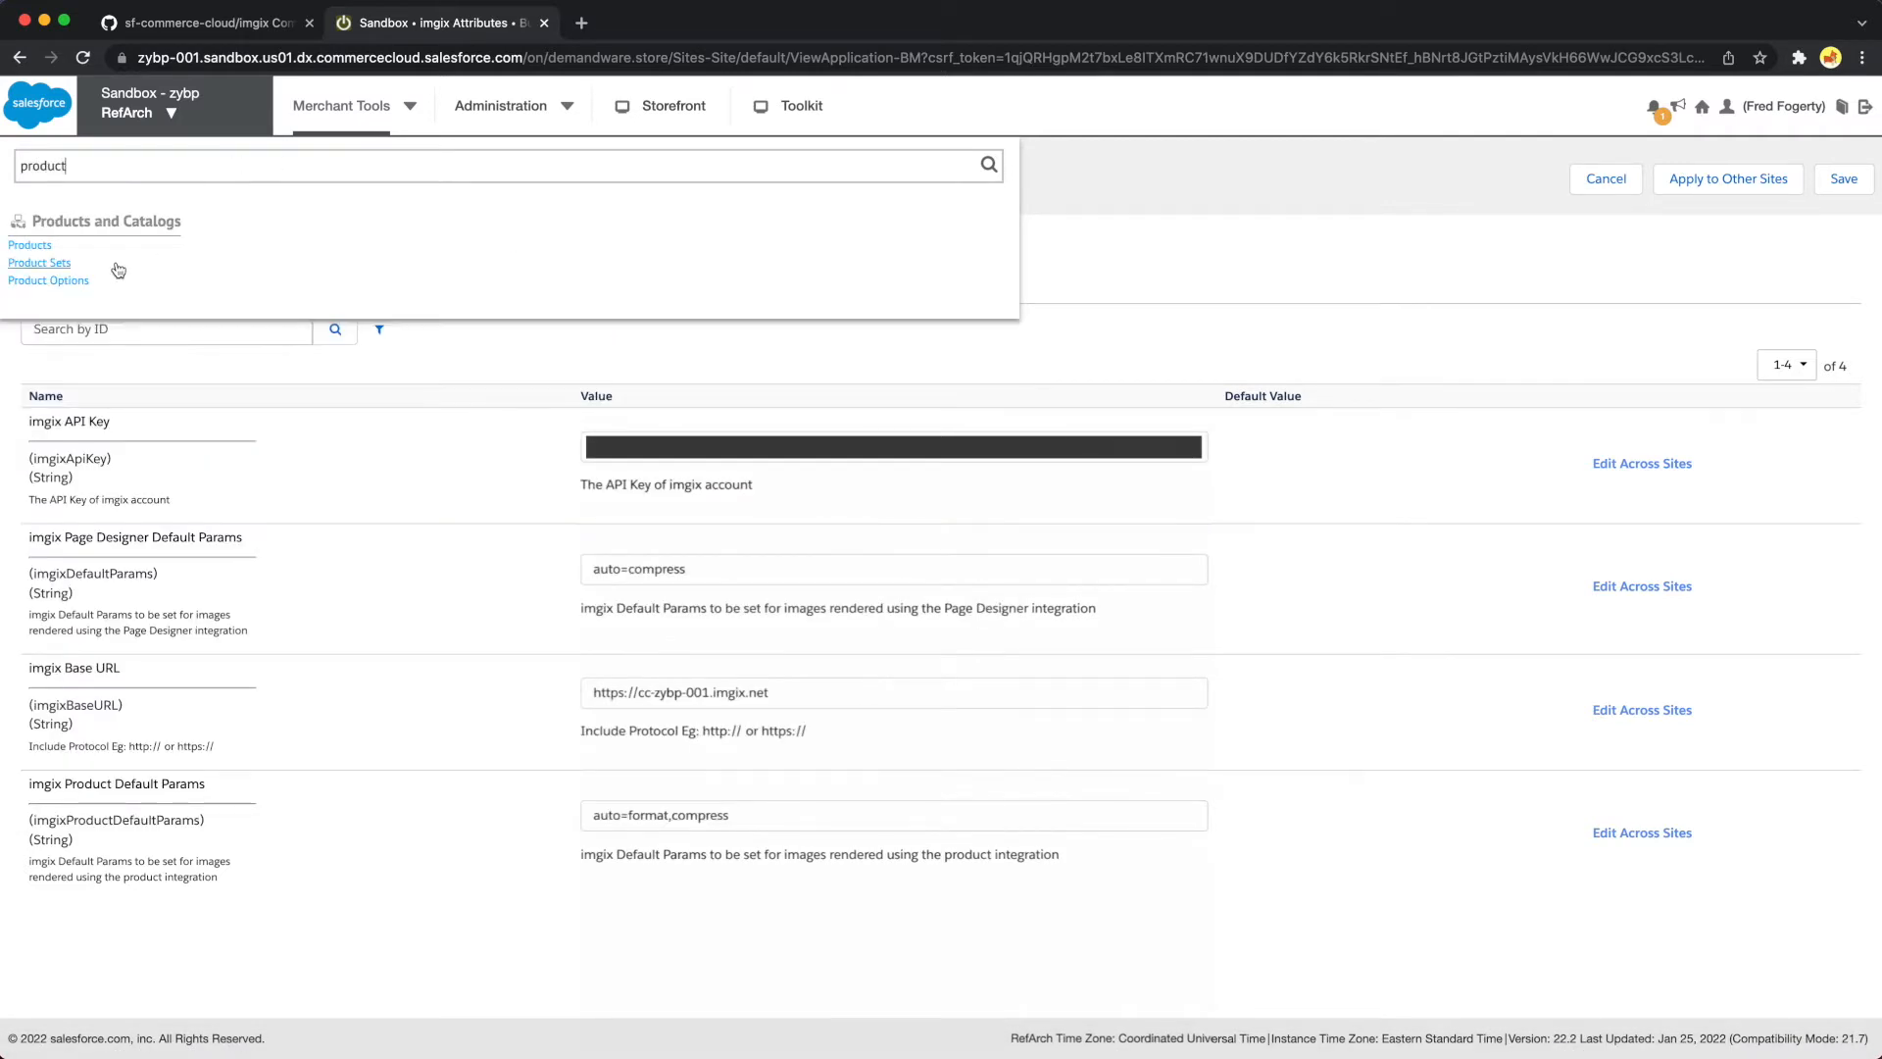
pyautogui.click(35, 246)
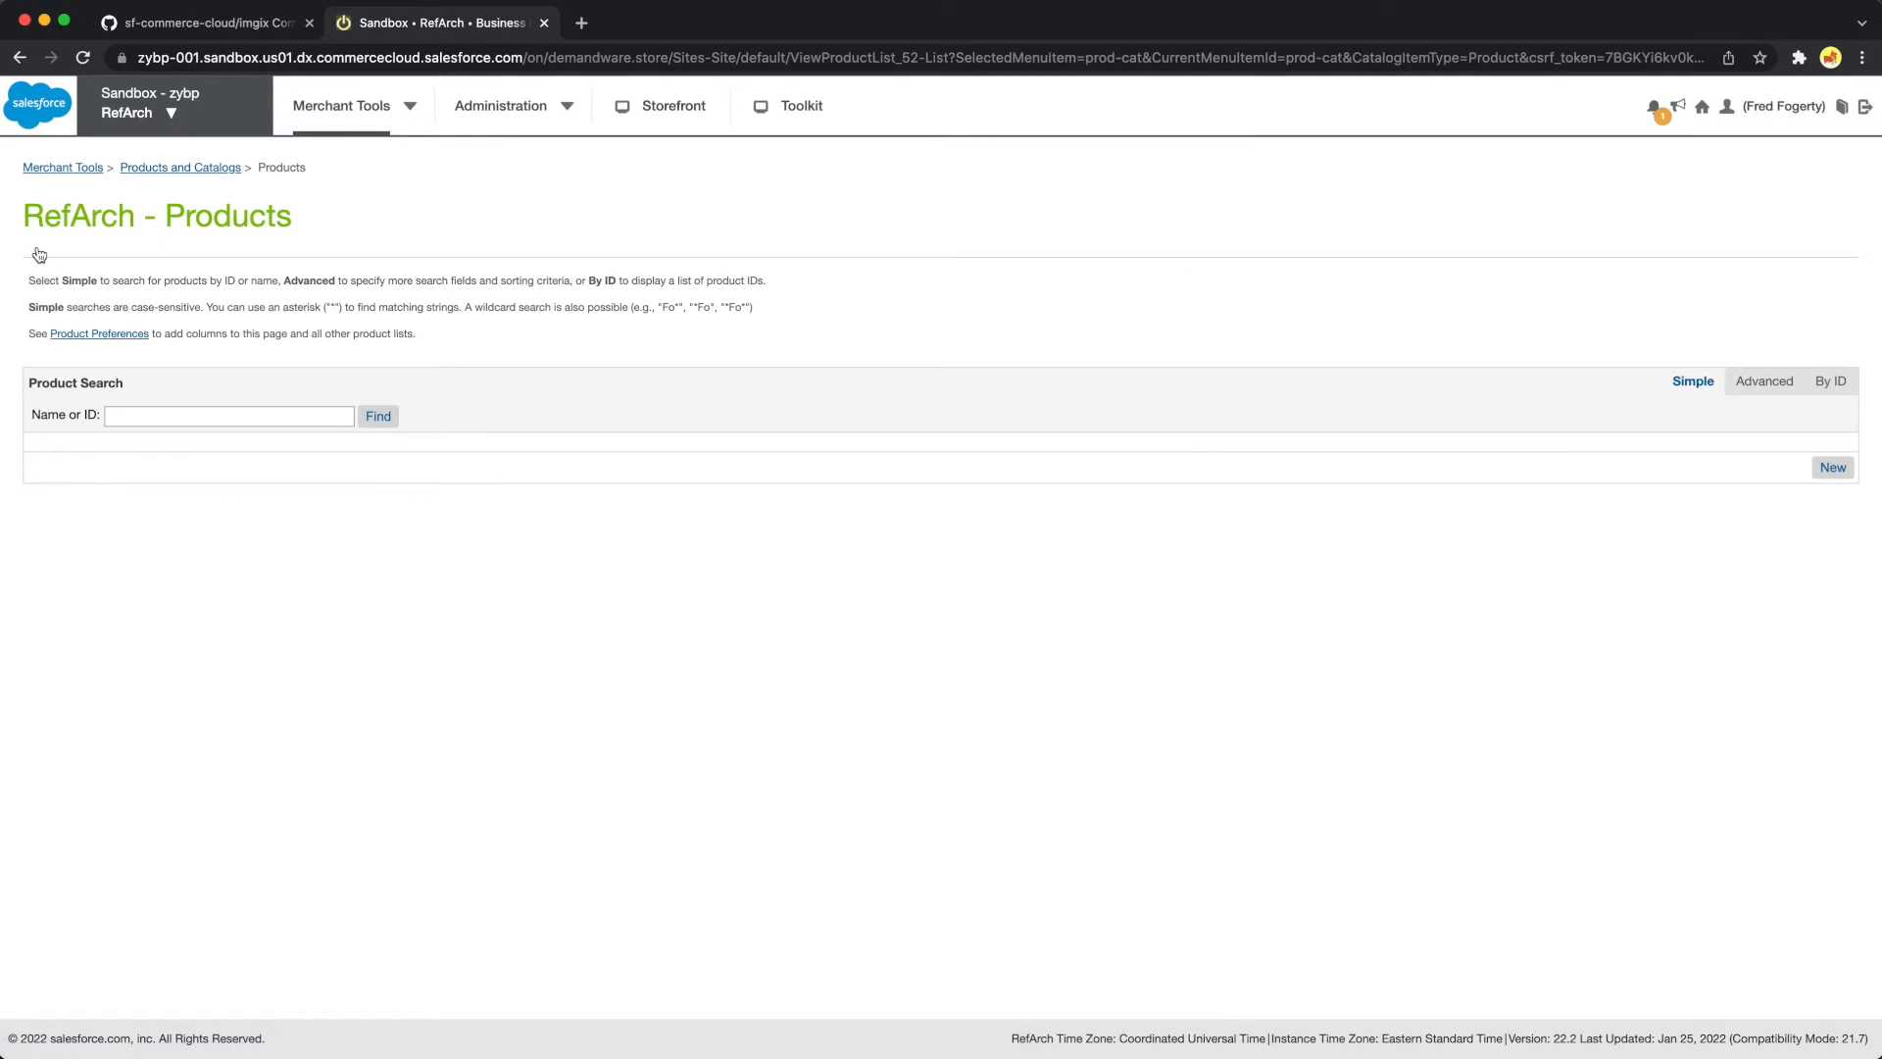
pyautogui.click(378, 415)
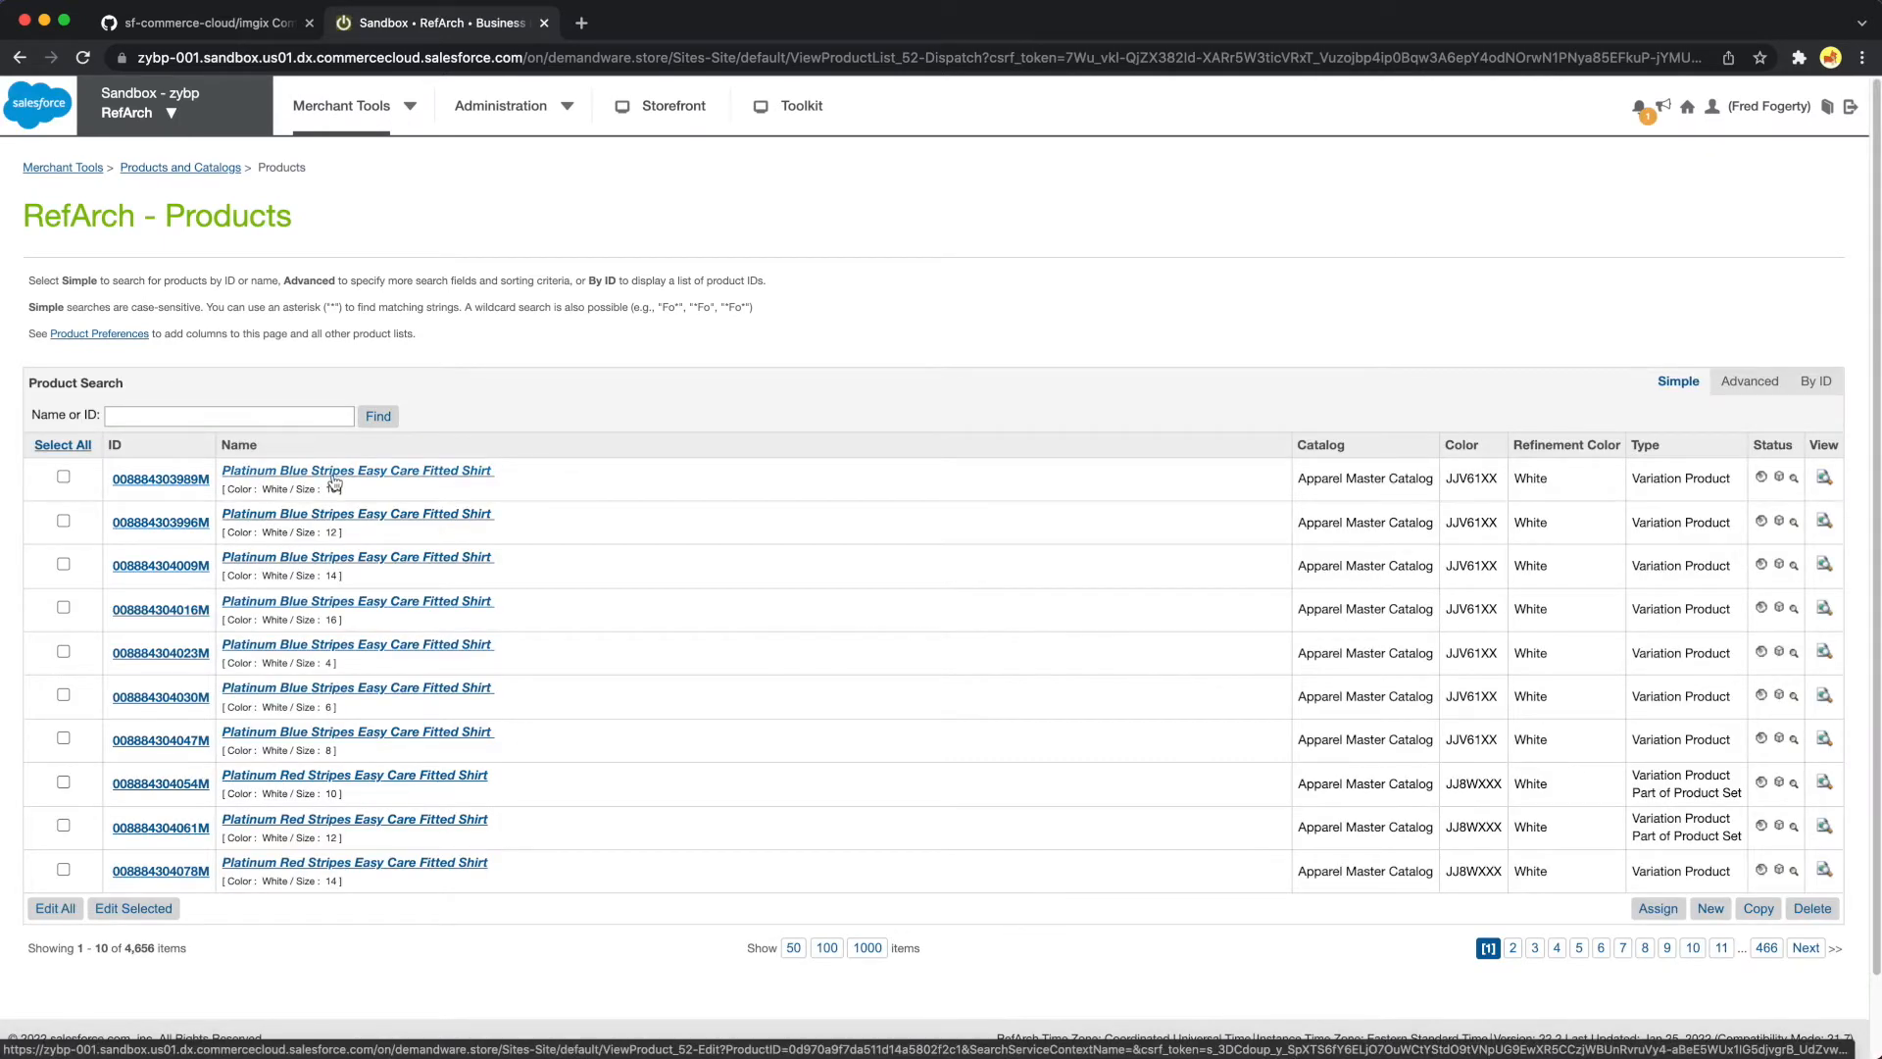
pyautogui.click(334, 478)
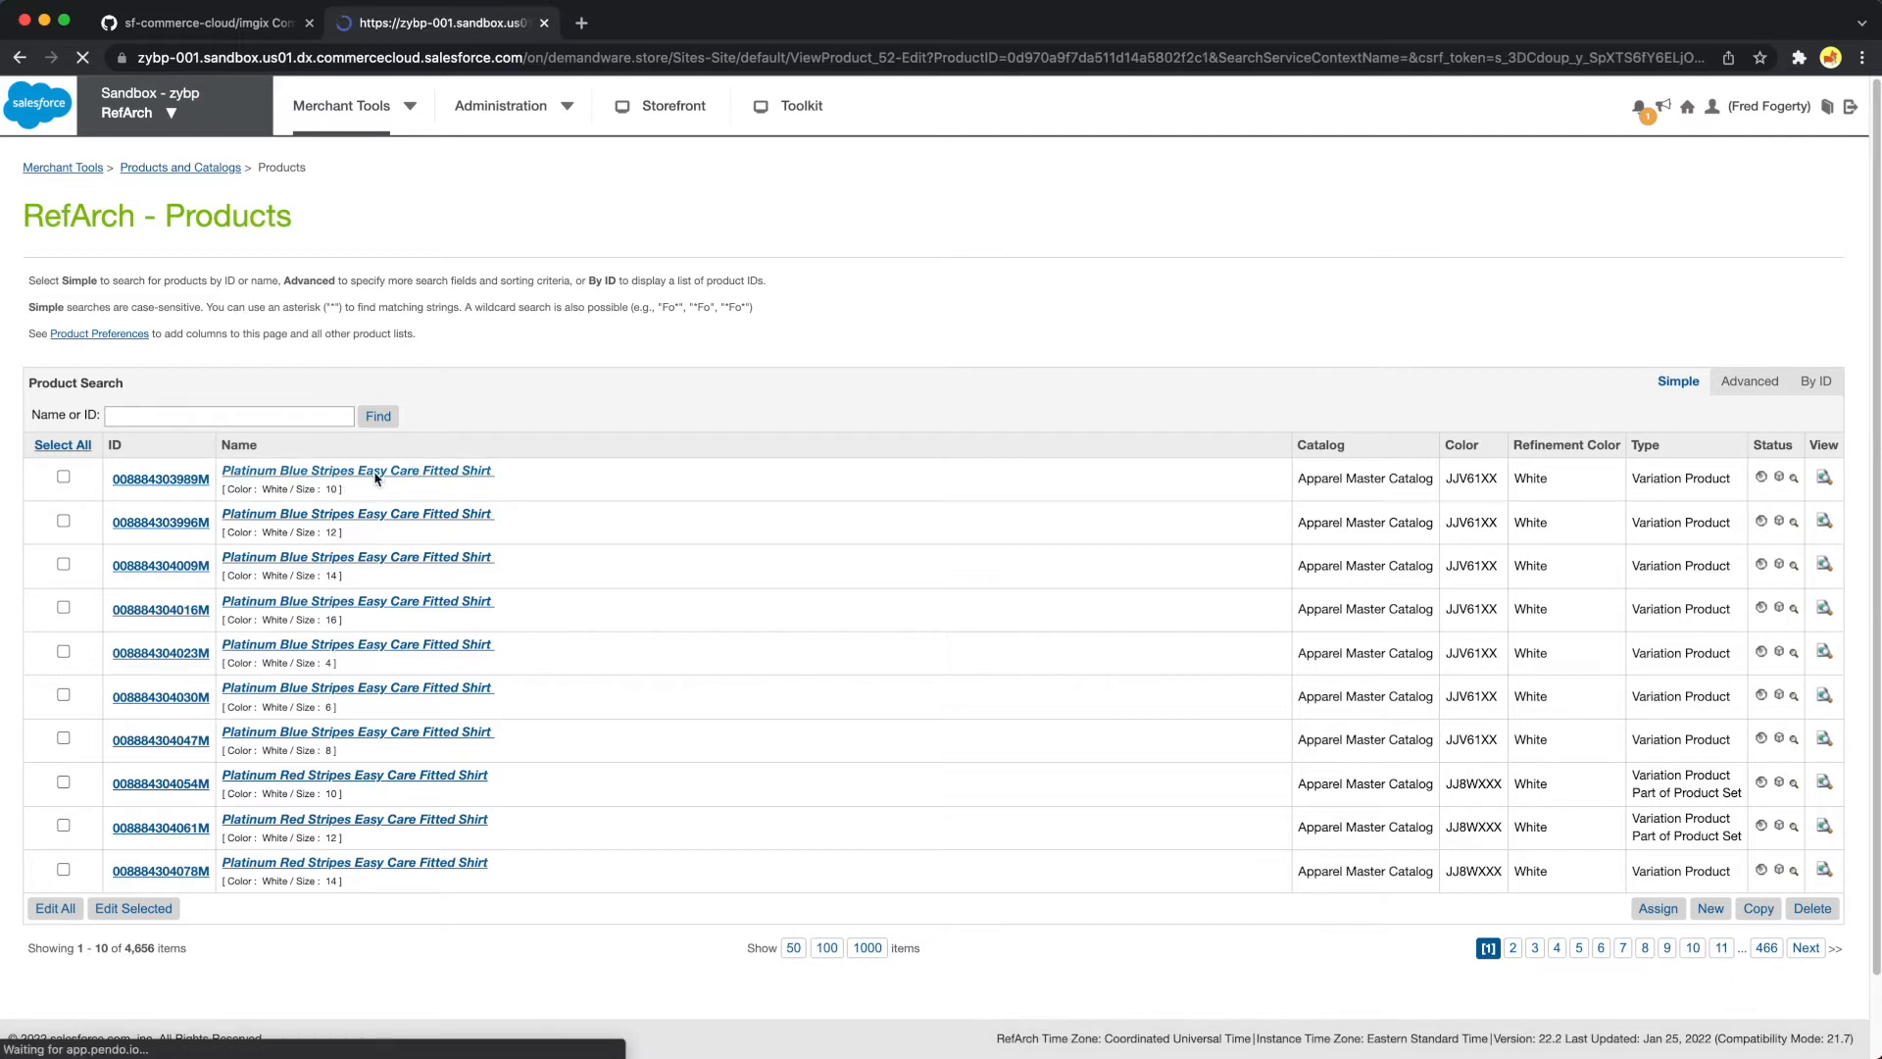
# Inspect the shirt's configured images in the image manager, close it without saving, and review the product's general attributes
pyautogui.scroll(-7, 627, 628)
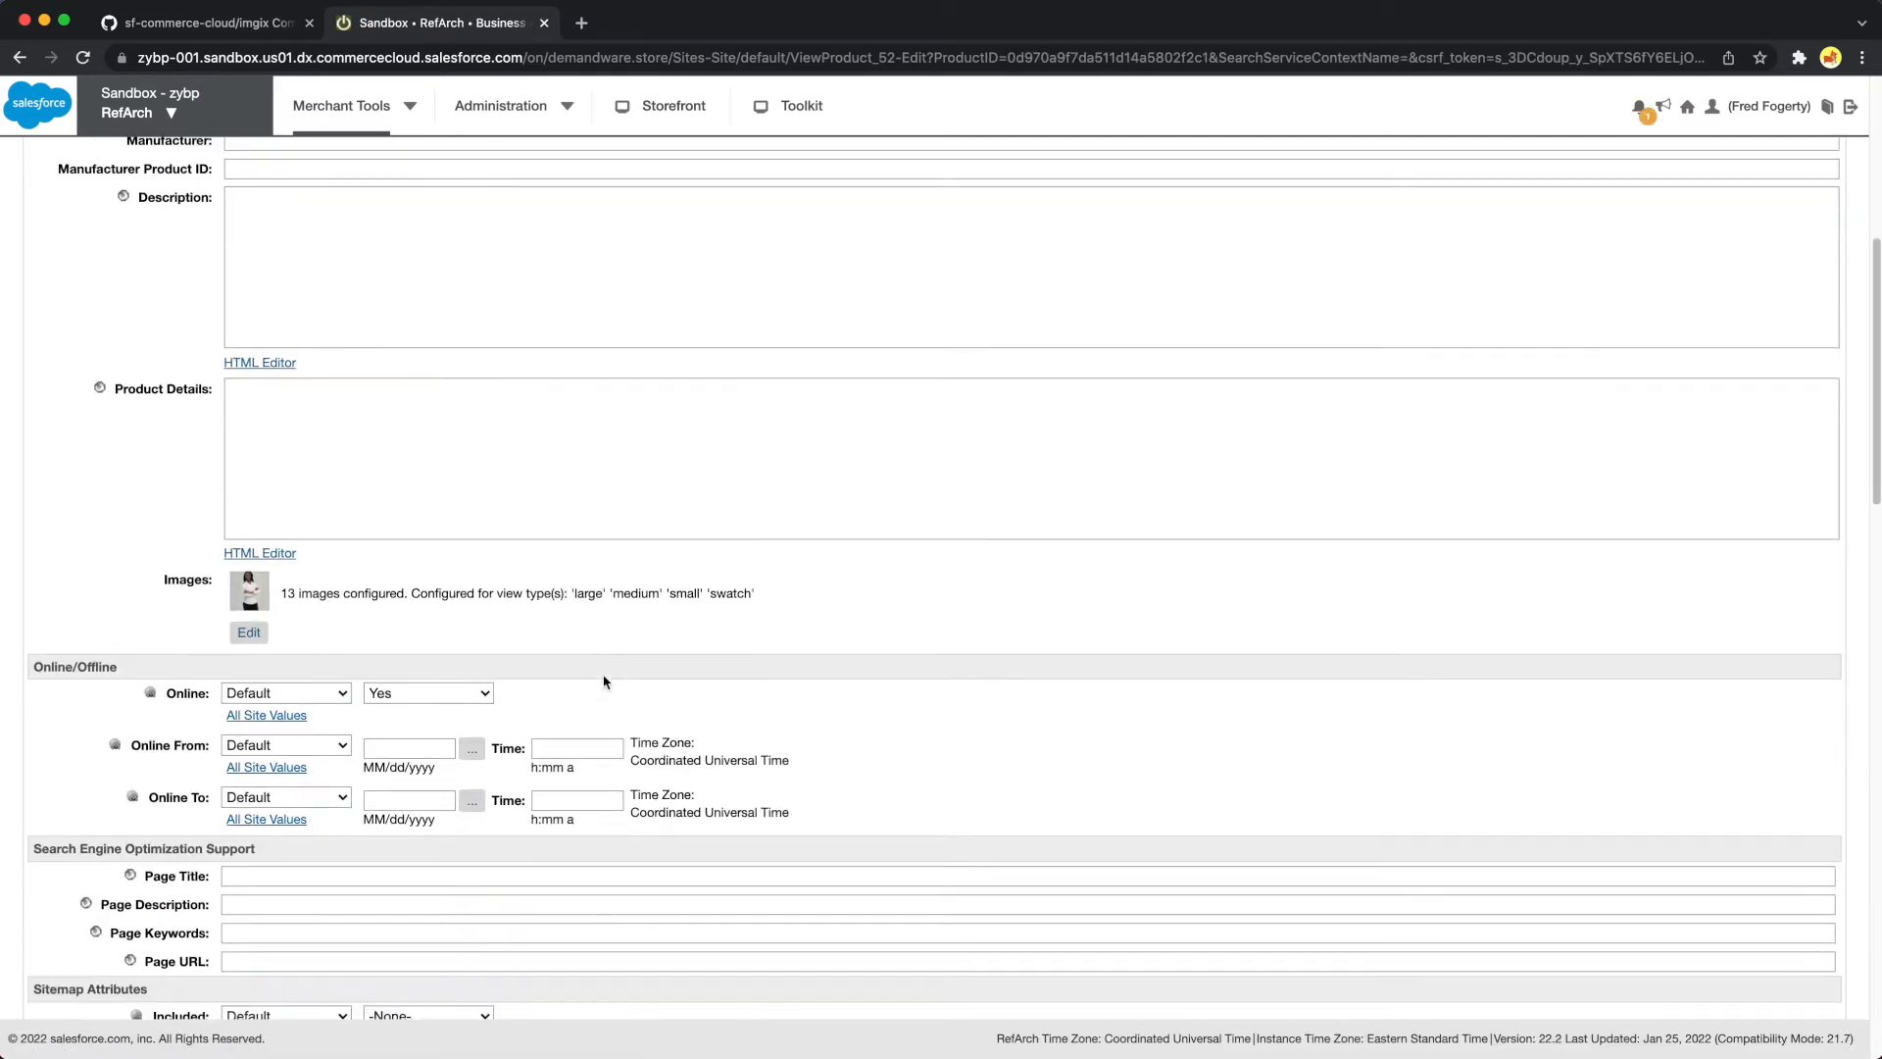
pyautogui.click(261, 490)
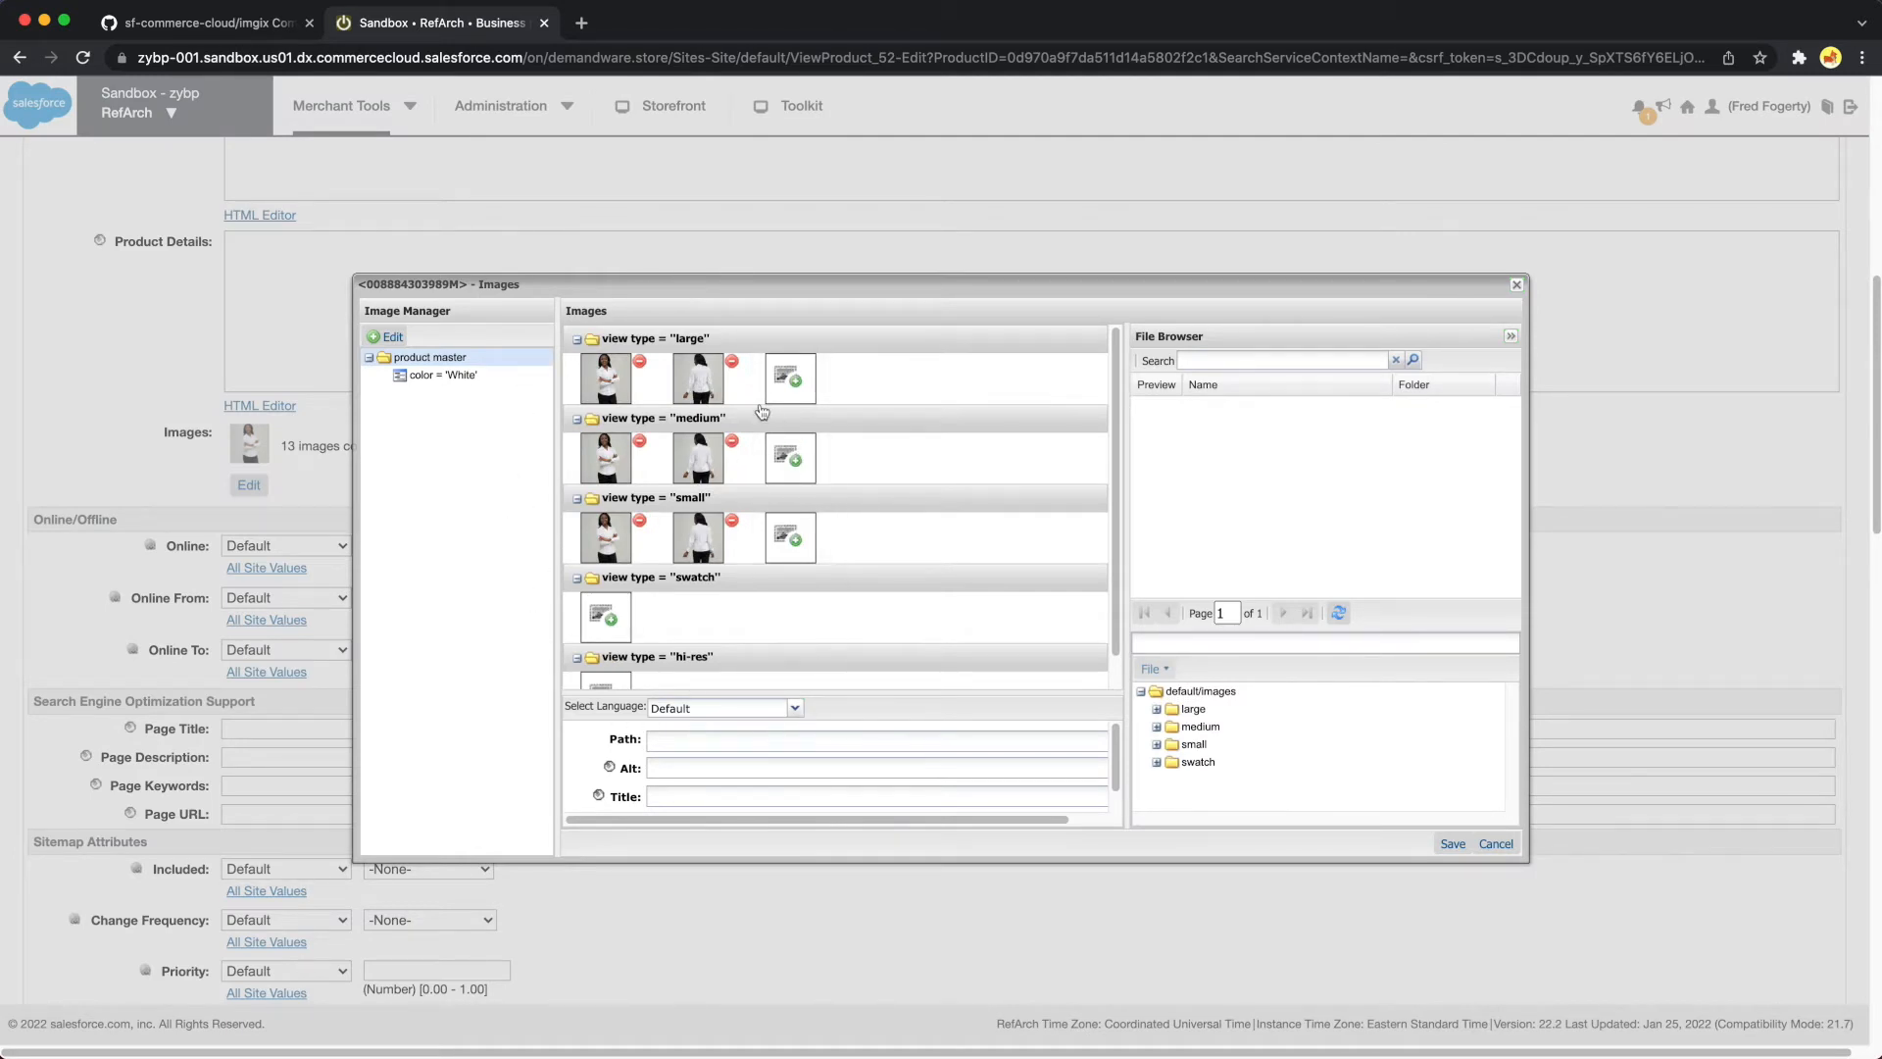
pyautogui.click(1498, 846)
pyautogui.scroll(7, 404, 766)
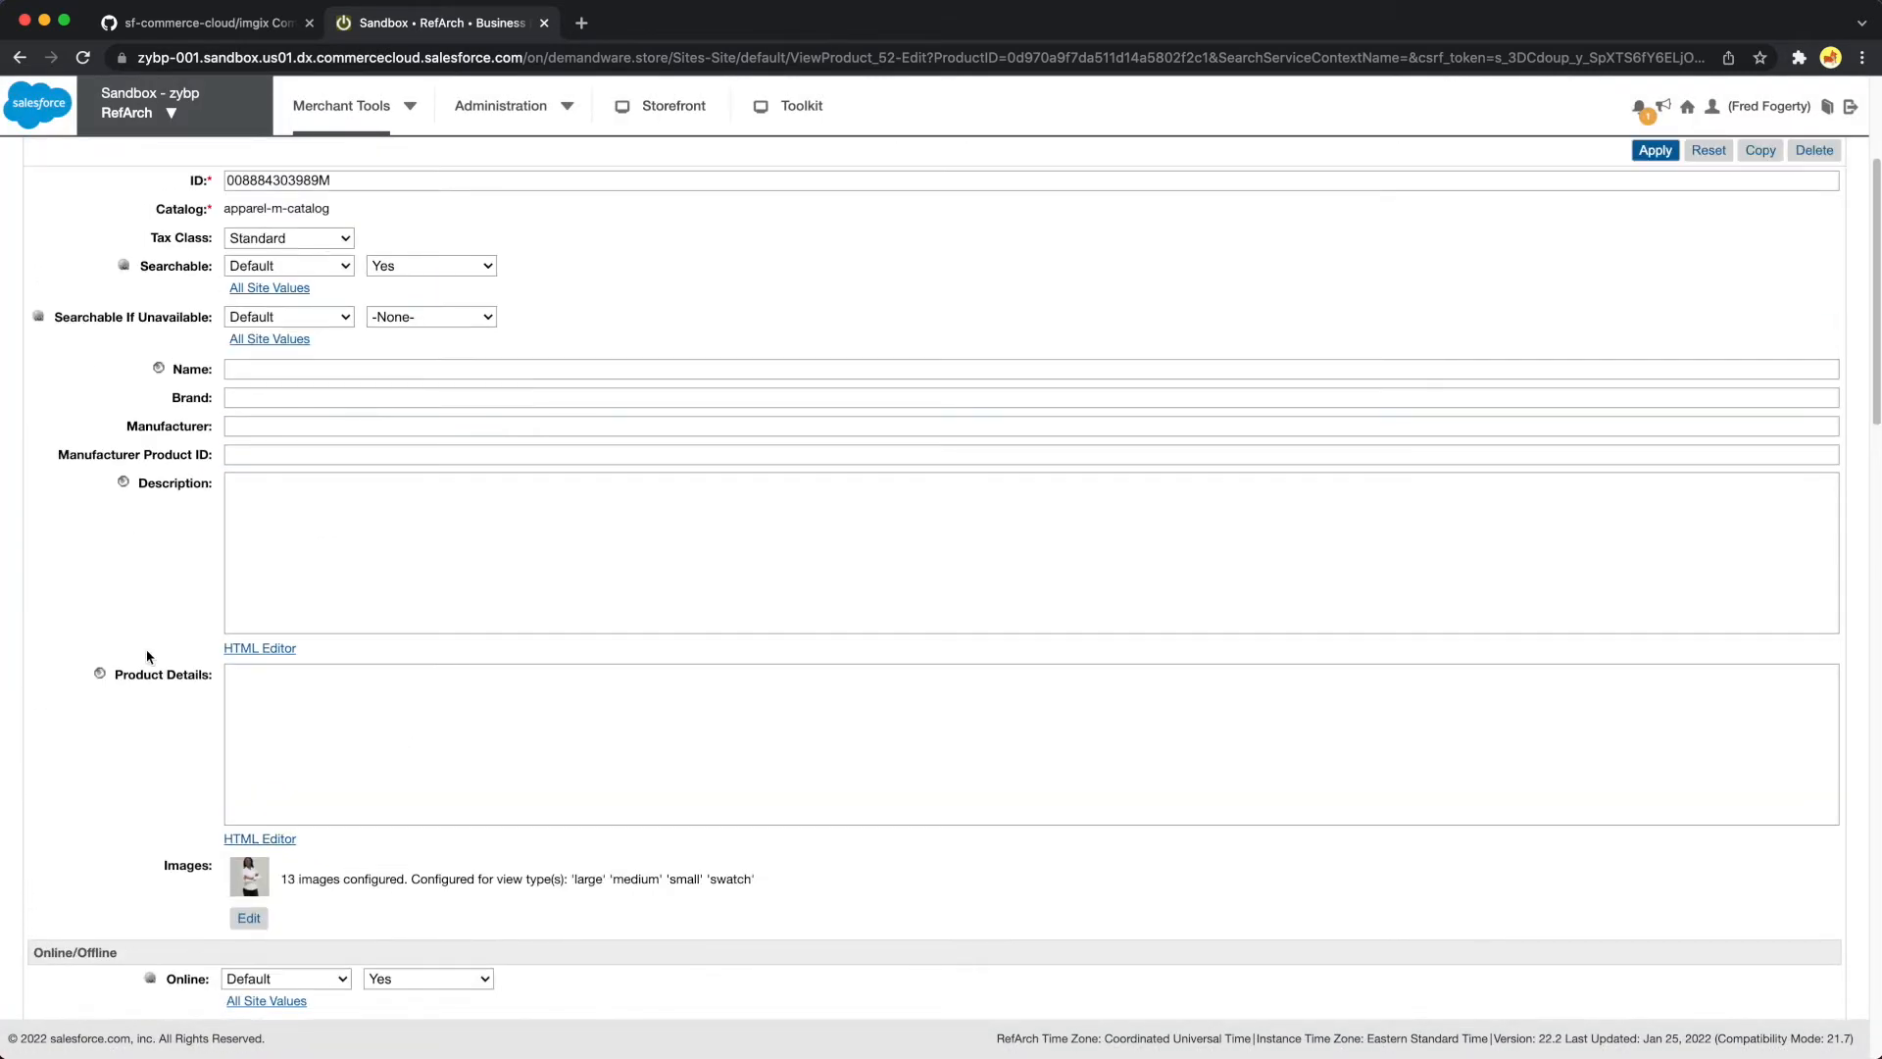
pyautogui.scroll(-2, 390, 884)
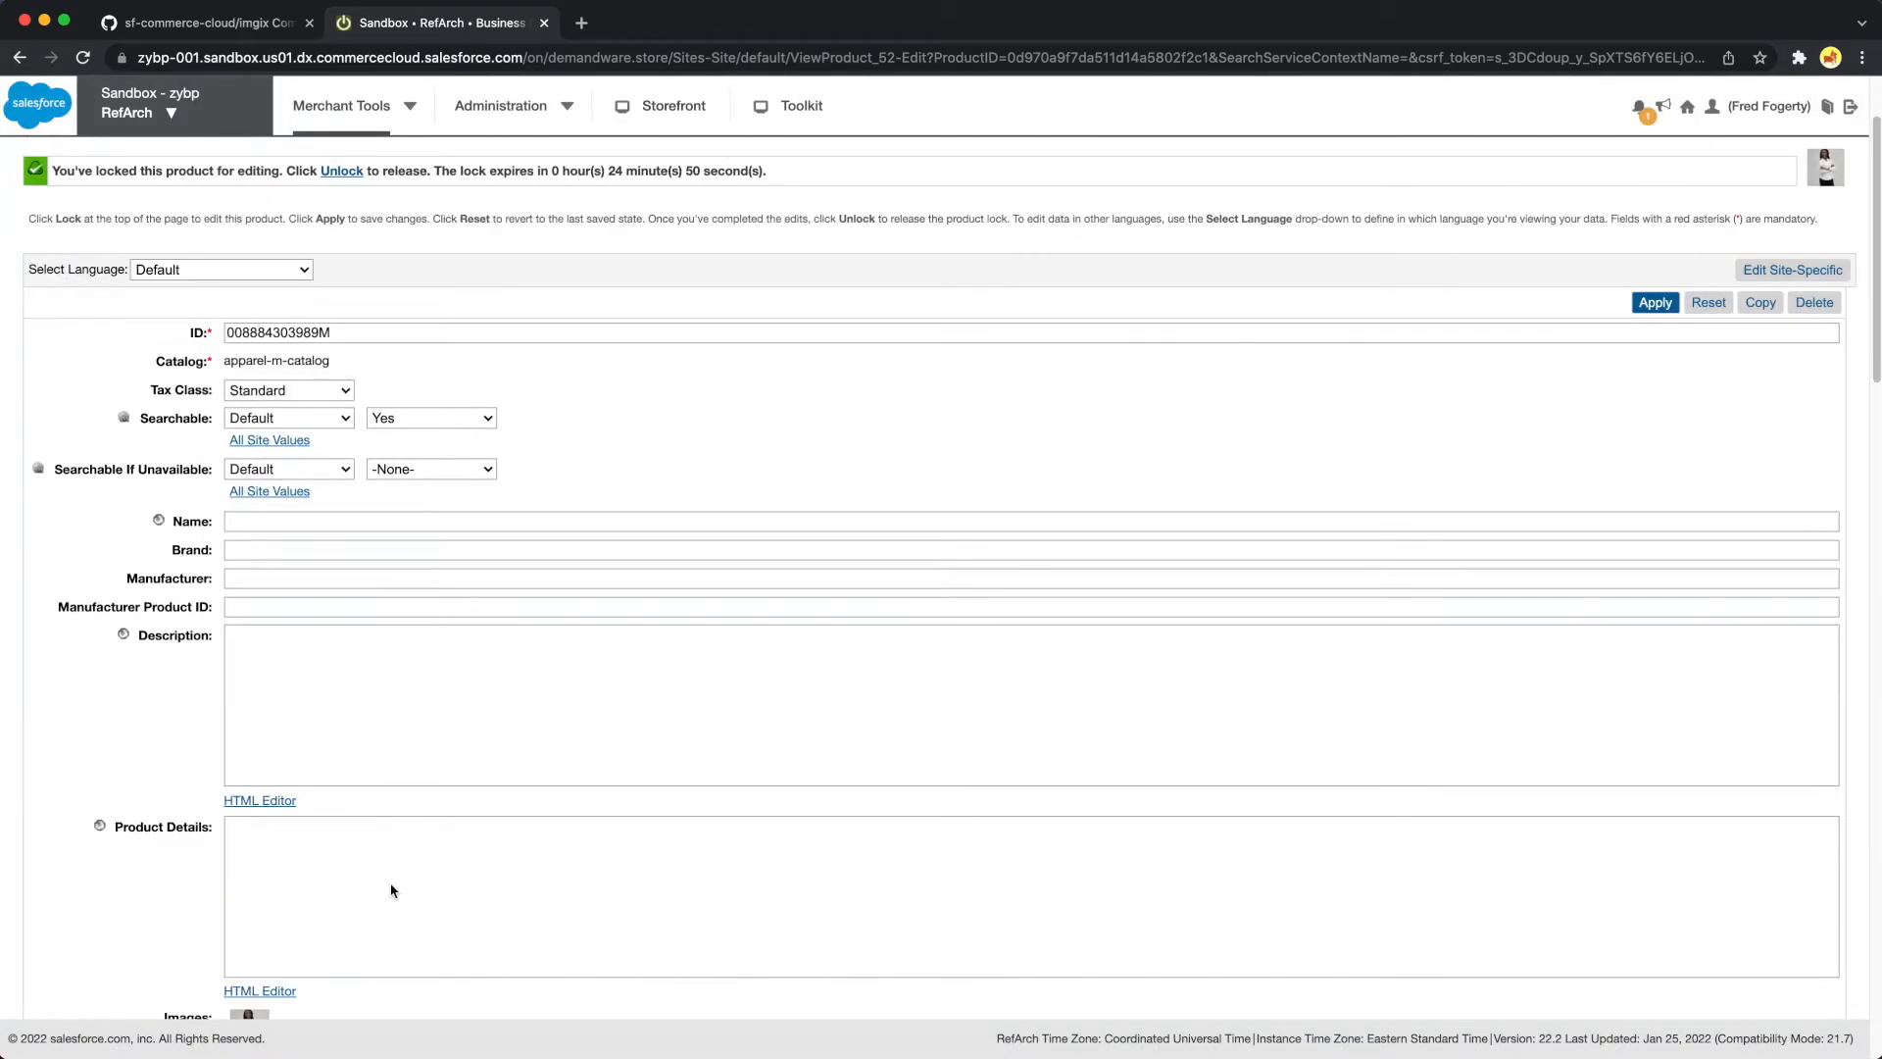
pyautogui.scroll(-5, 390, 884)
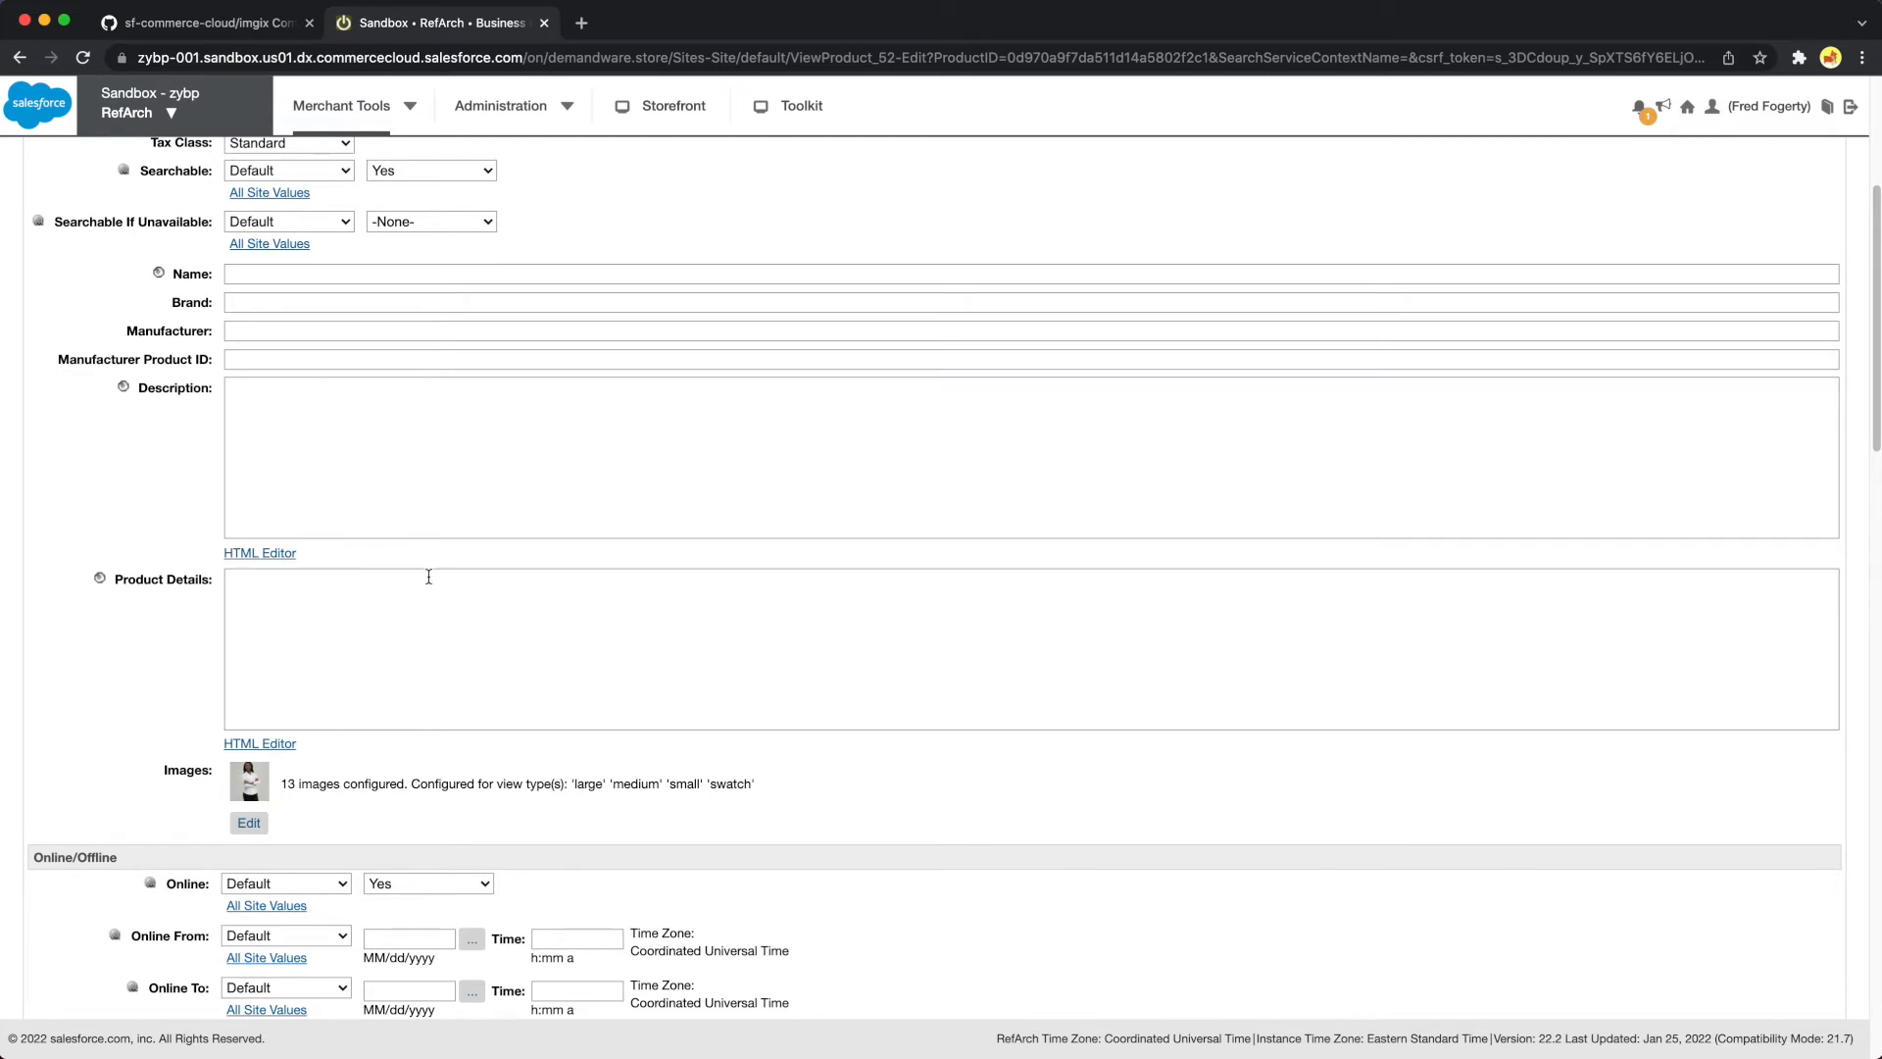
pyautogui.scroll(5, 427, 580)
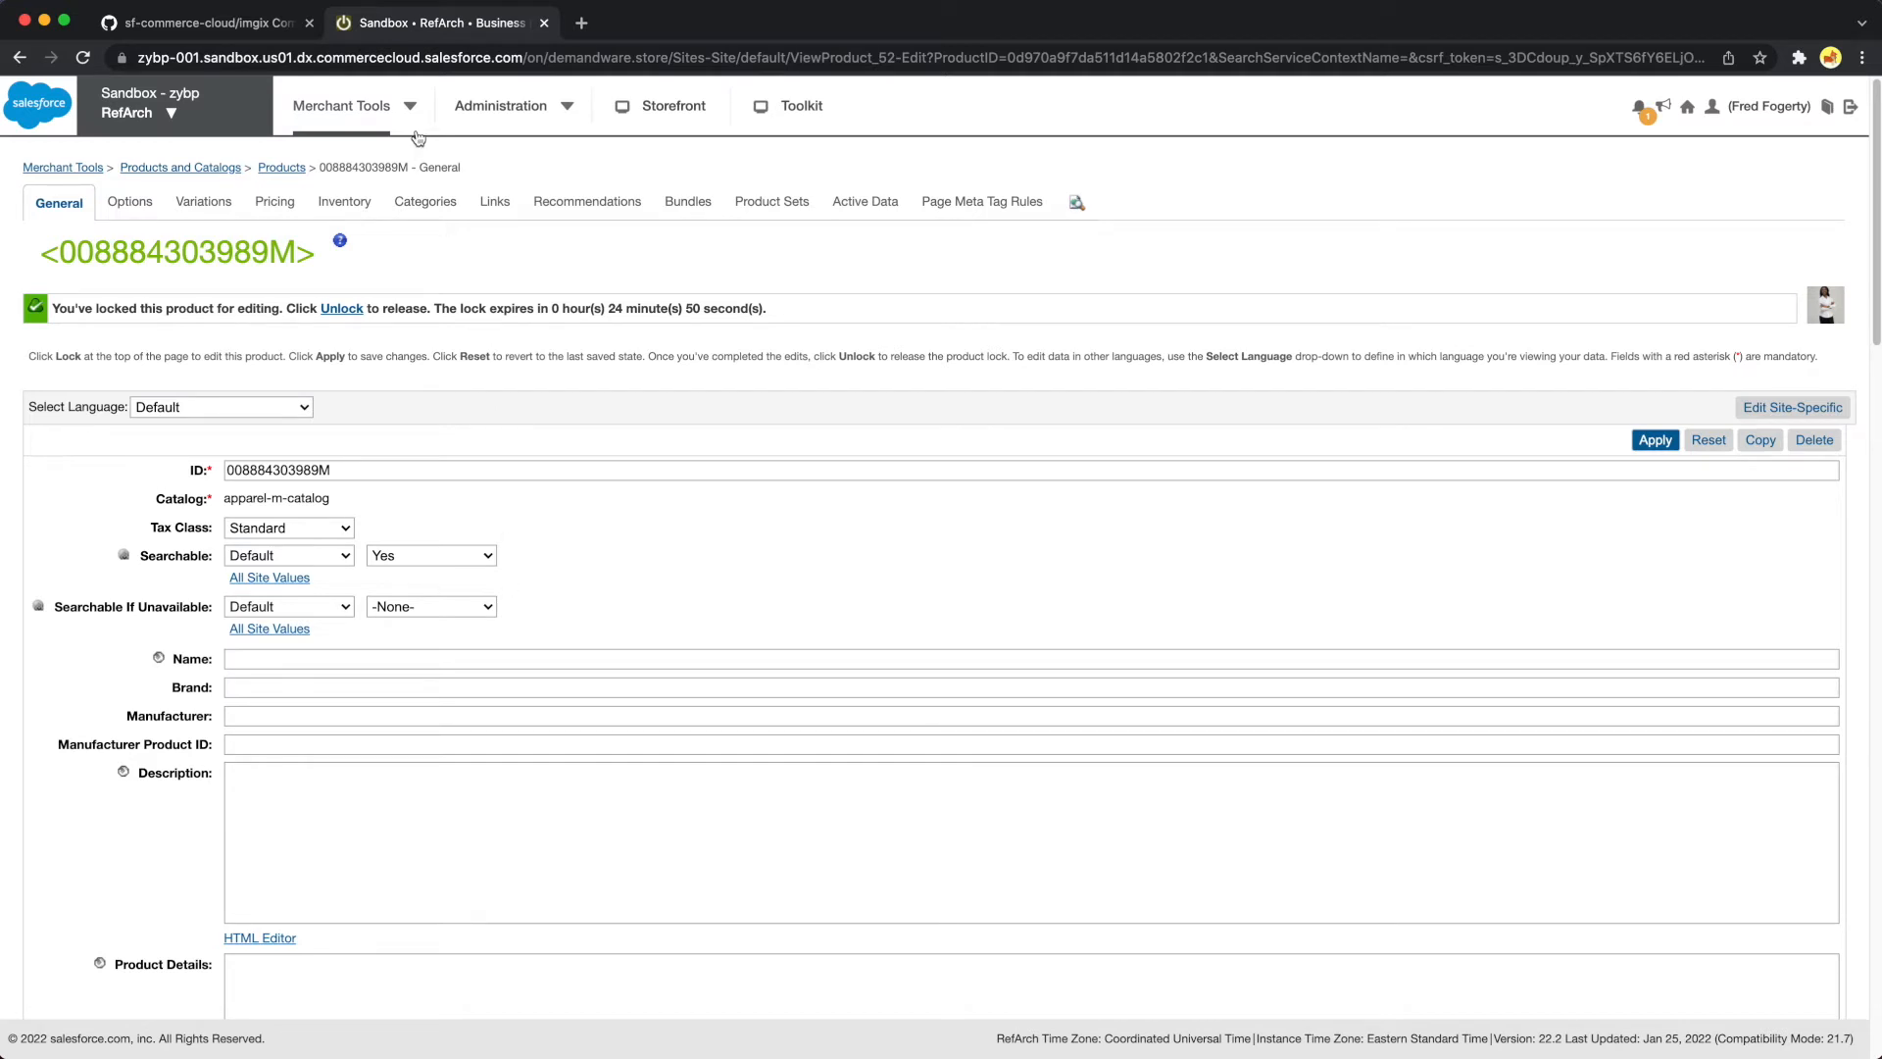
# Open the pdp product detail page in Page Designer
pyautogui.click(410, 106)
pyautogui.click(65, 316)
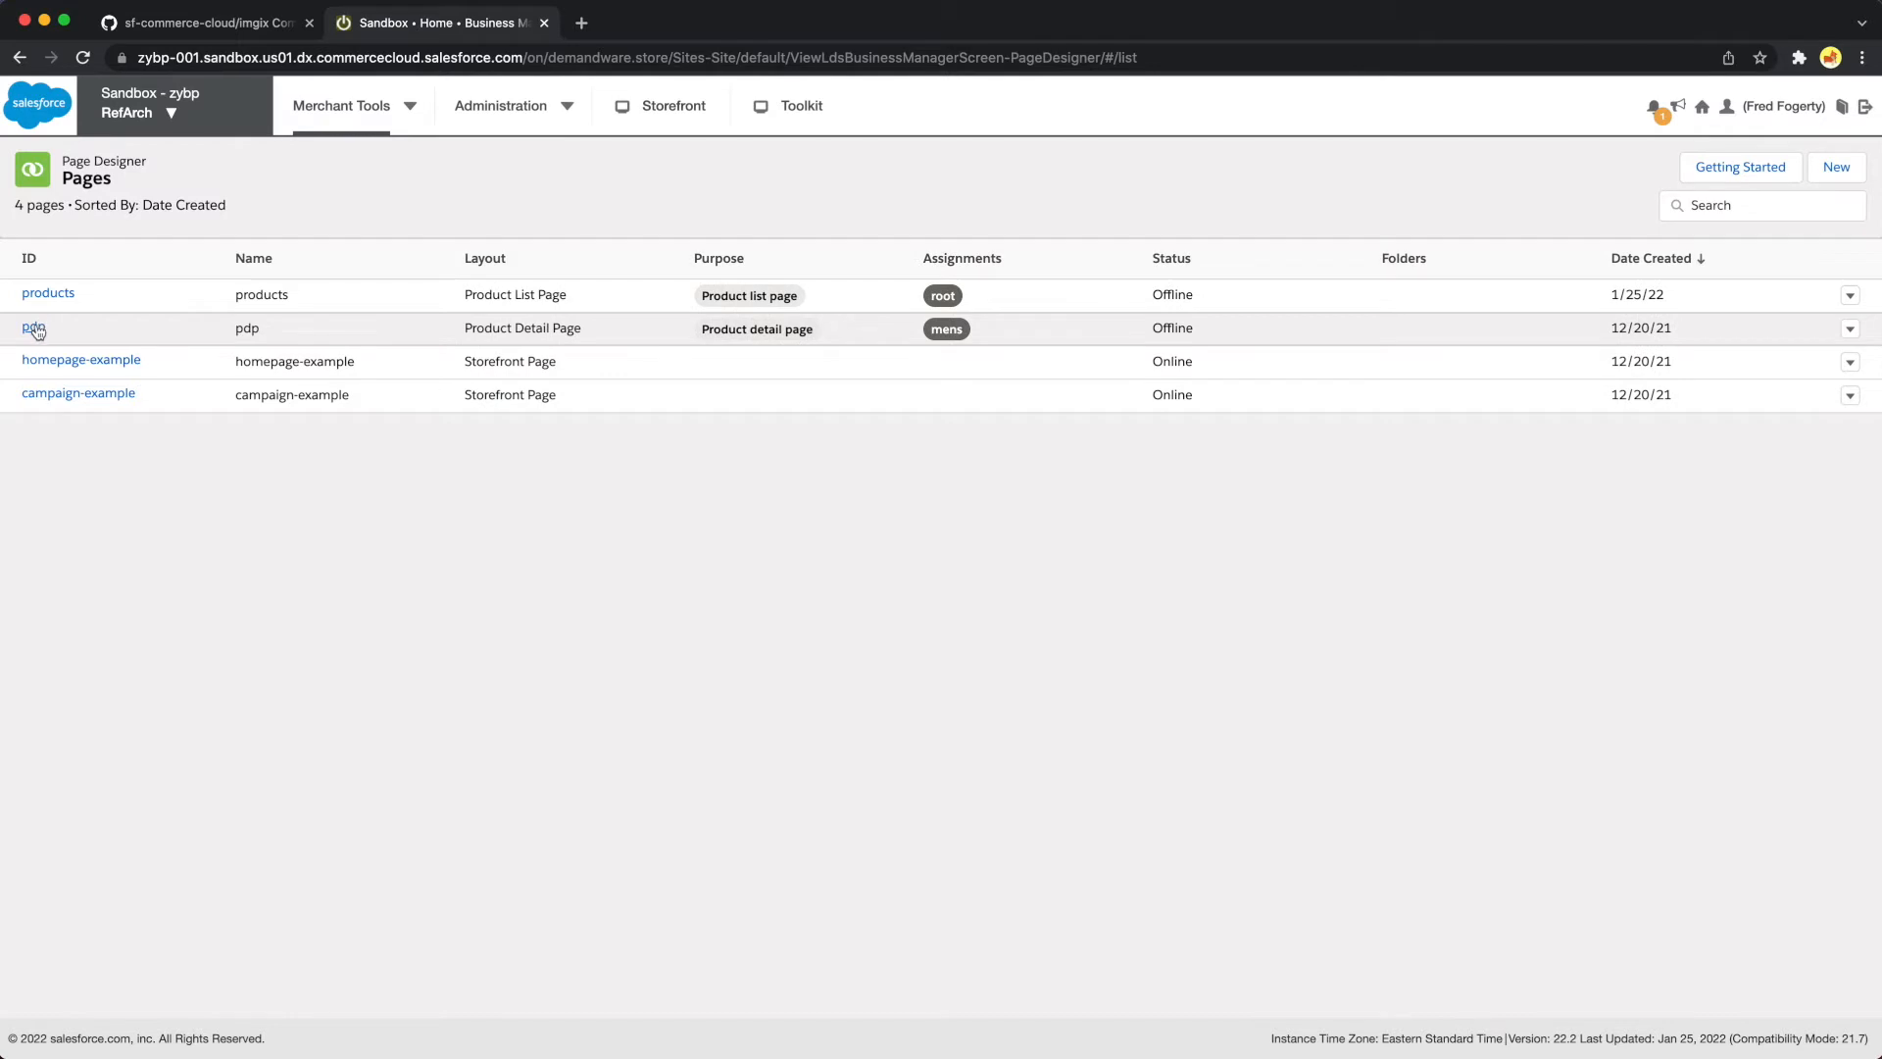
pyautogui.click(35, 328)
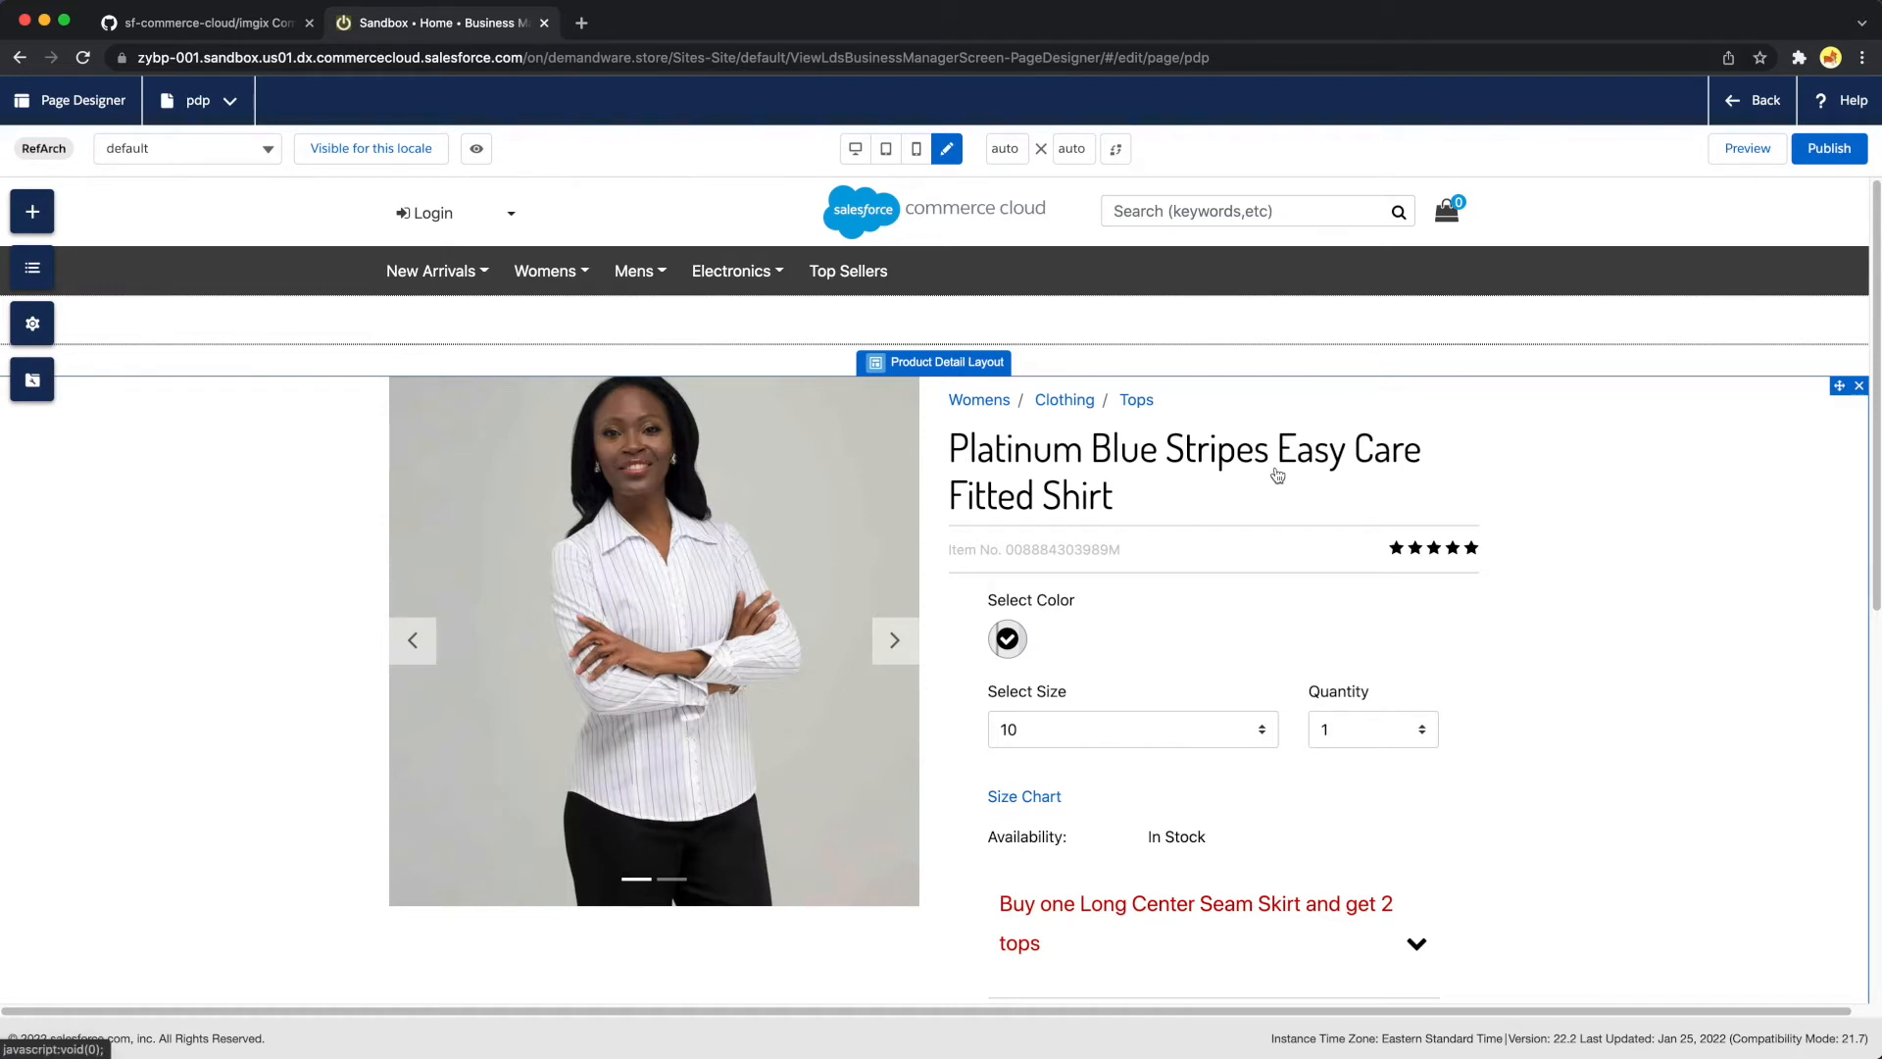
# Preview the pdp page and inspect the main shirt image's element to read its full source URL and query parameters
pyautogui.click(1747, 148)
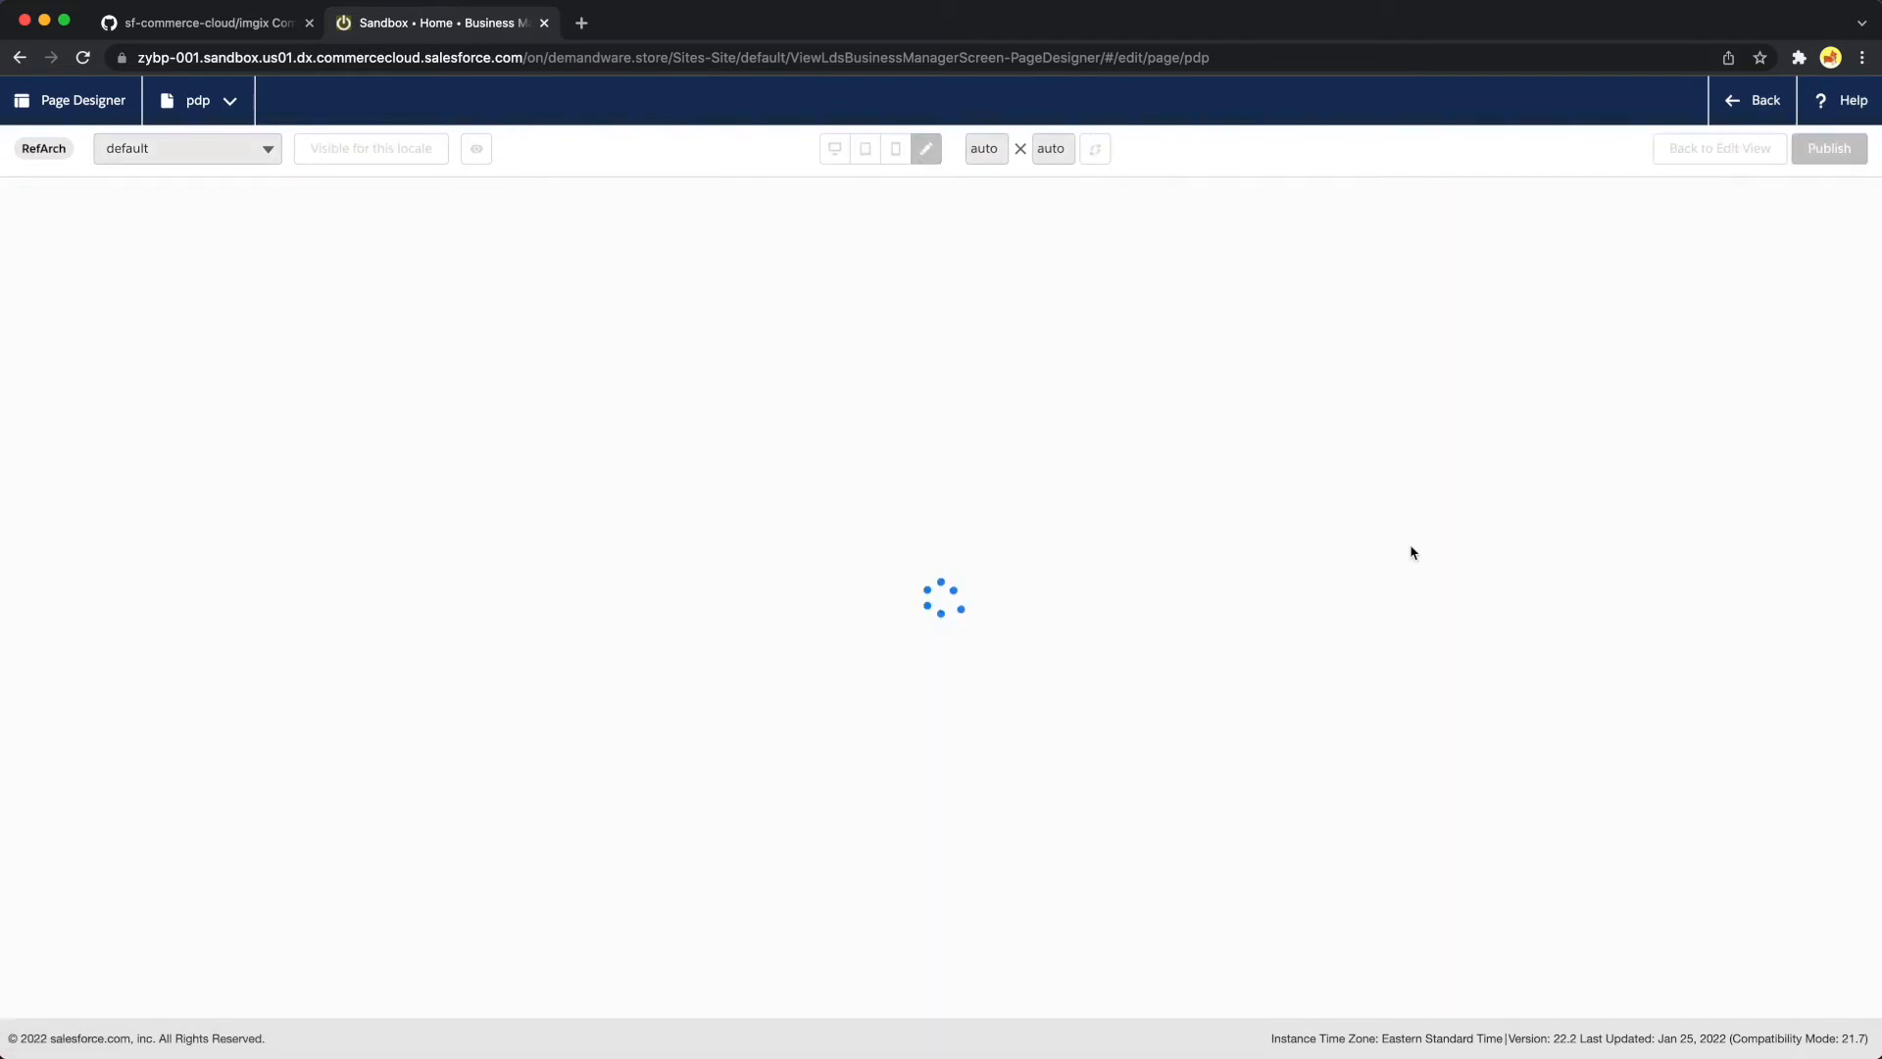
pyautogui.press('super+alt+i')
pyautogui.click(921, 95)
pyautogui.click(257, 457)
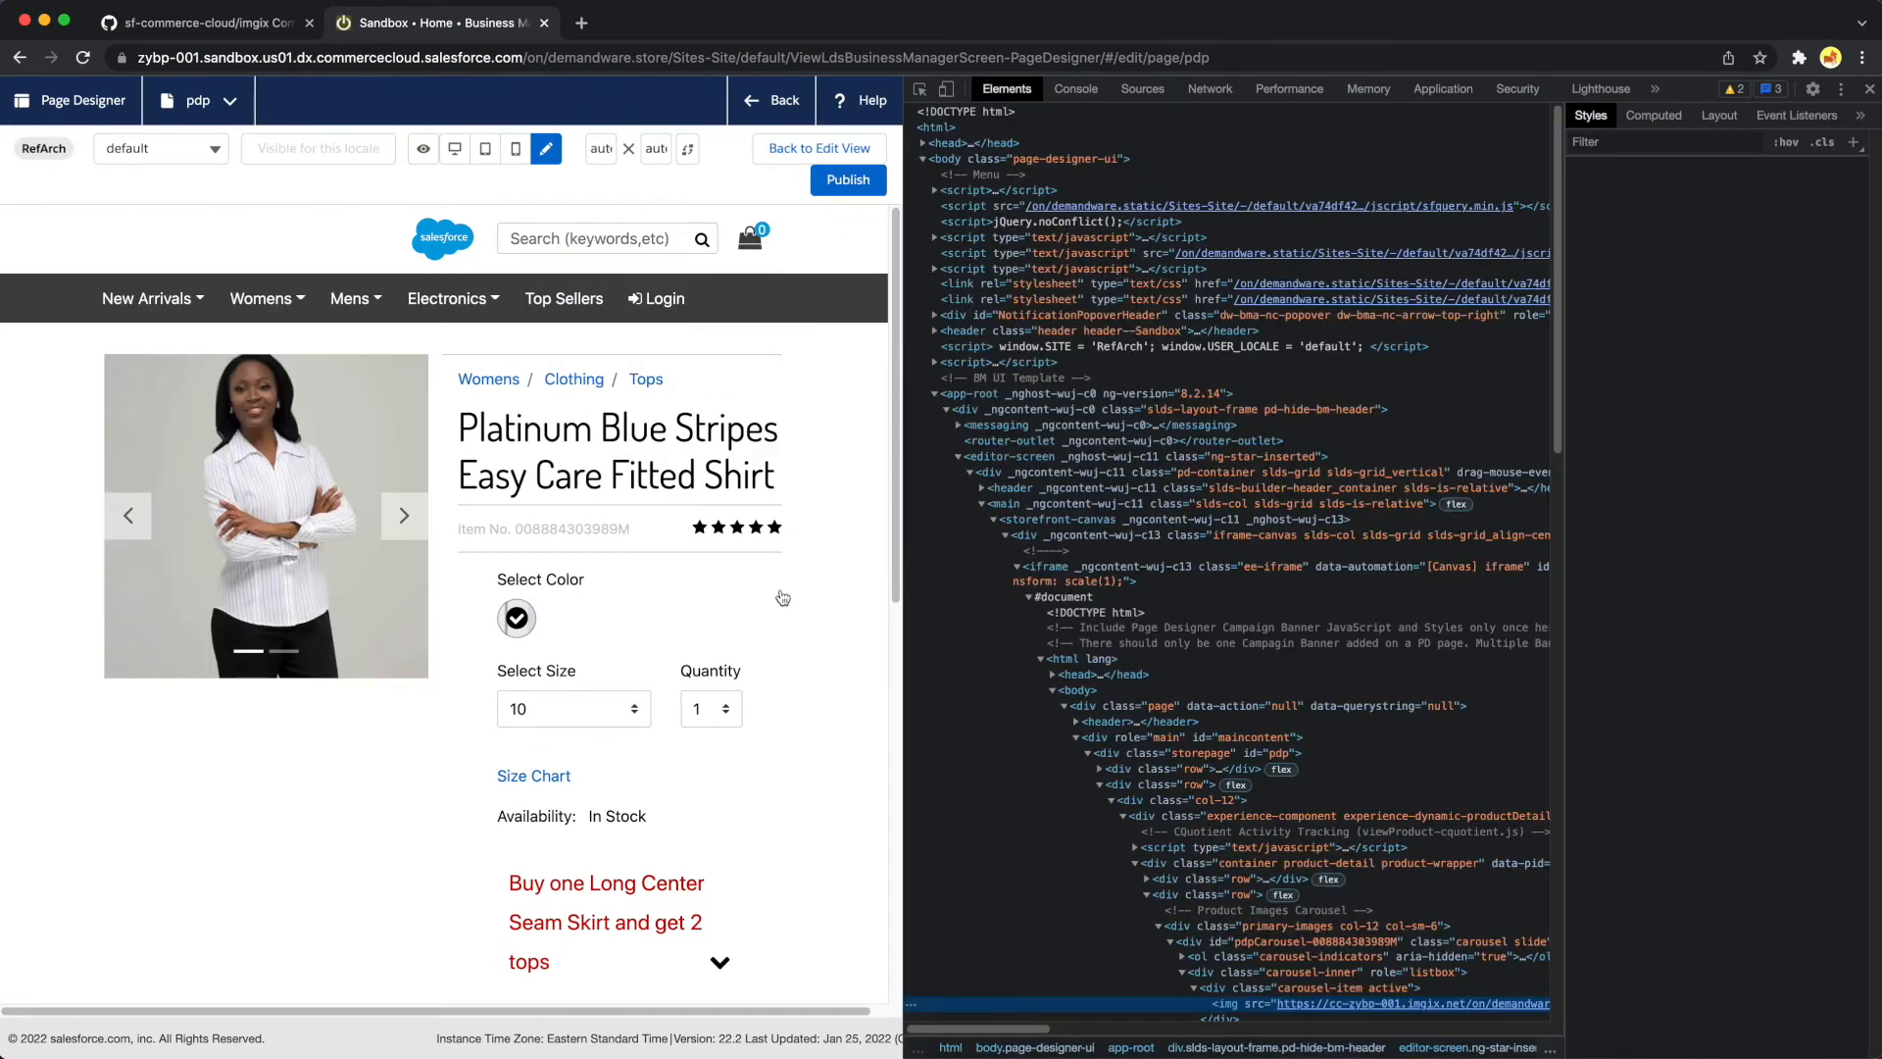
pyautogui.scroll(-5, 1180, 702)
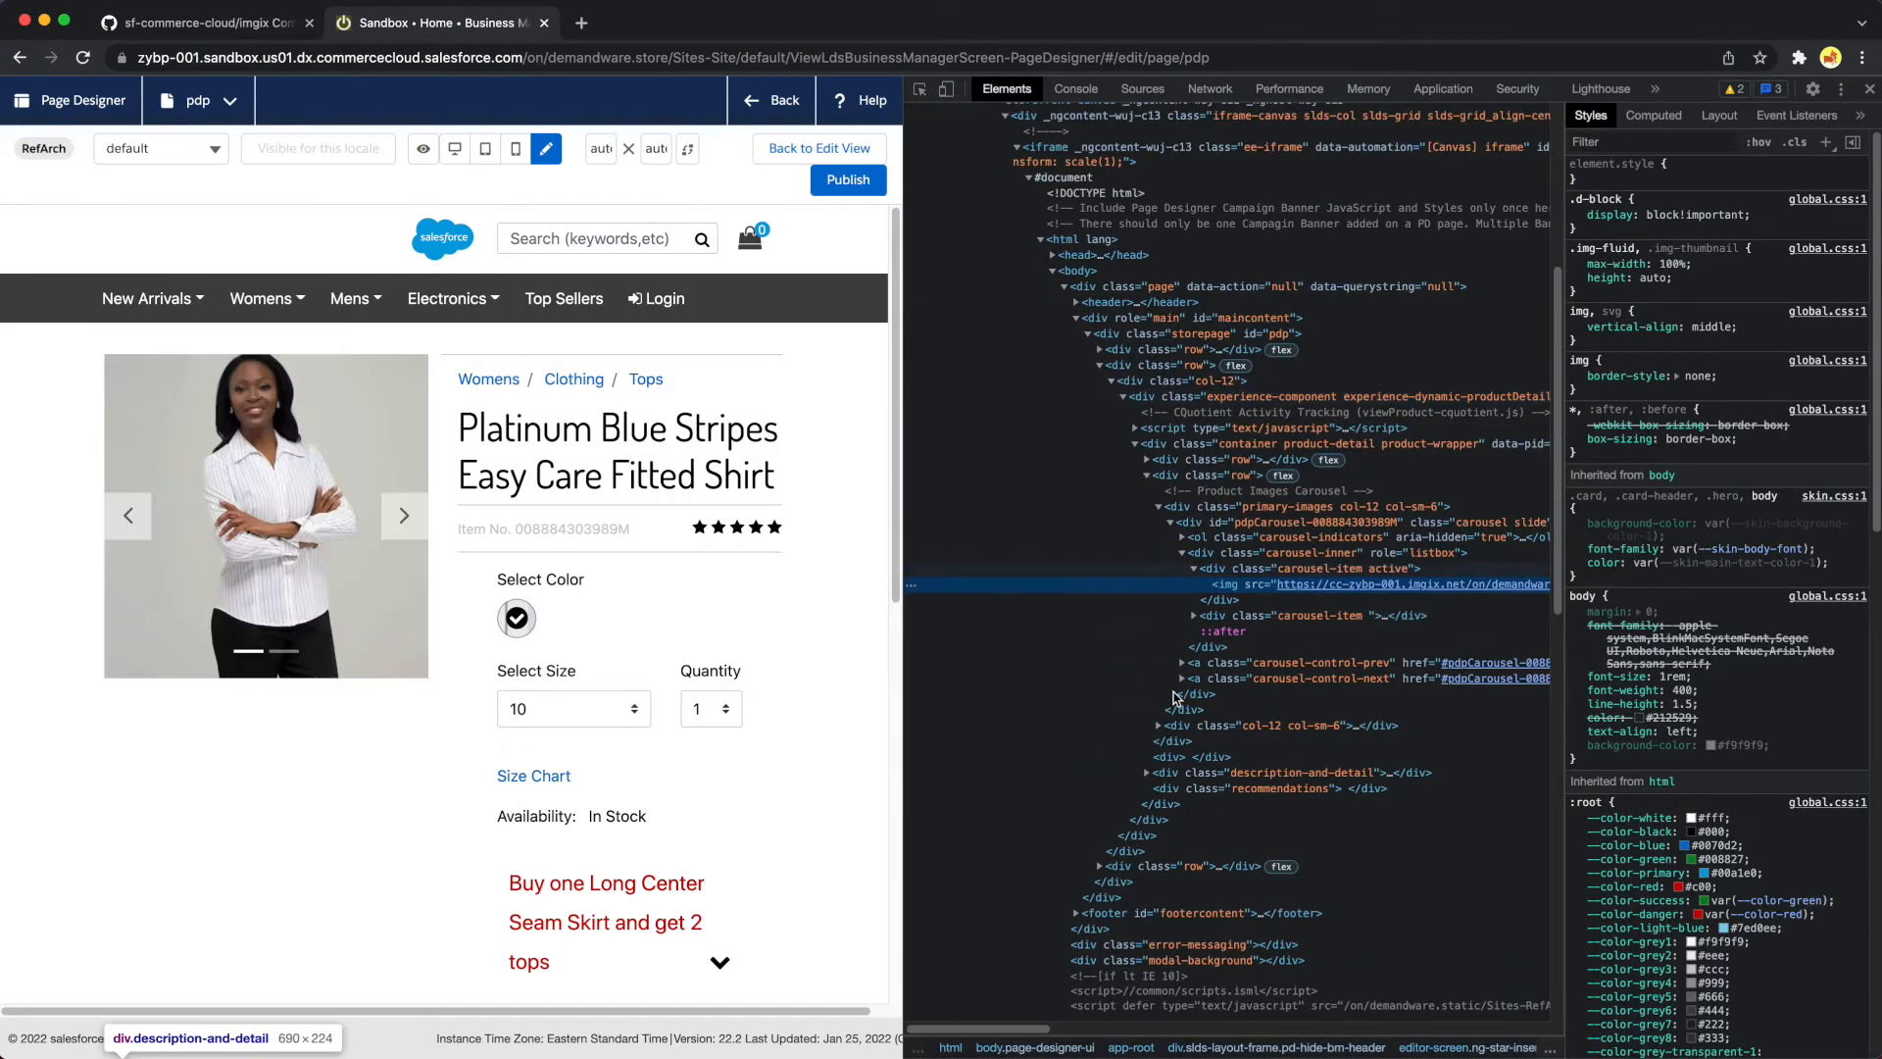
pyautogui.hscroll(4, 1156, 686)
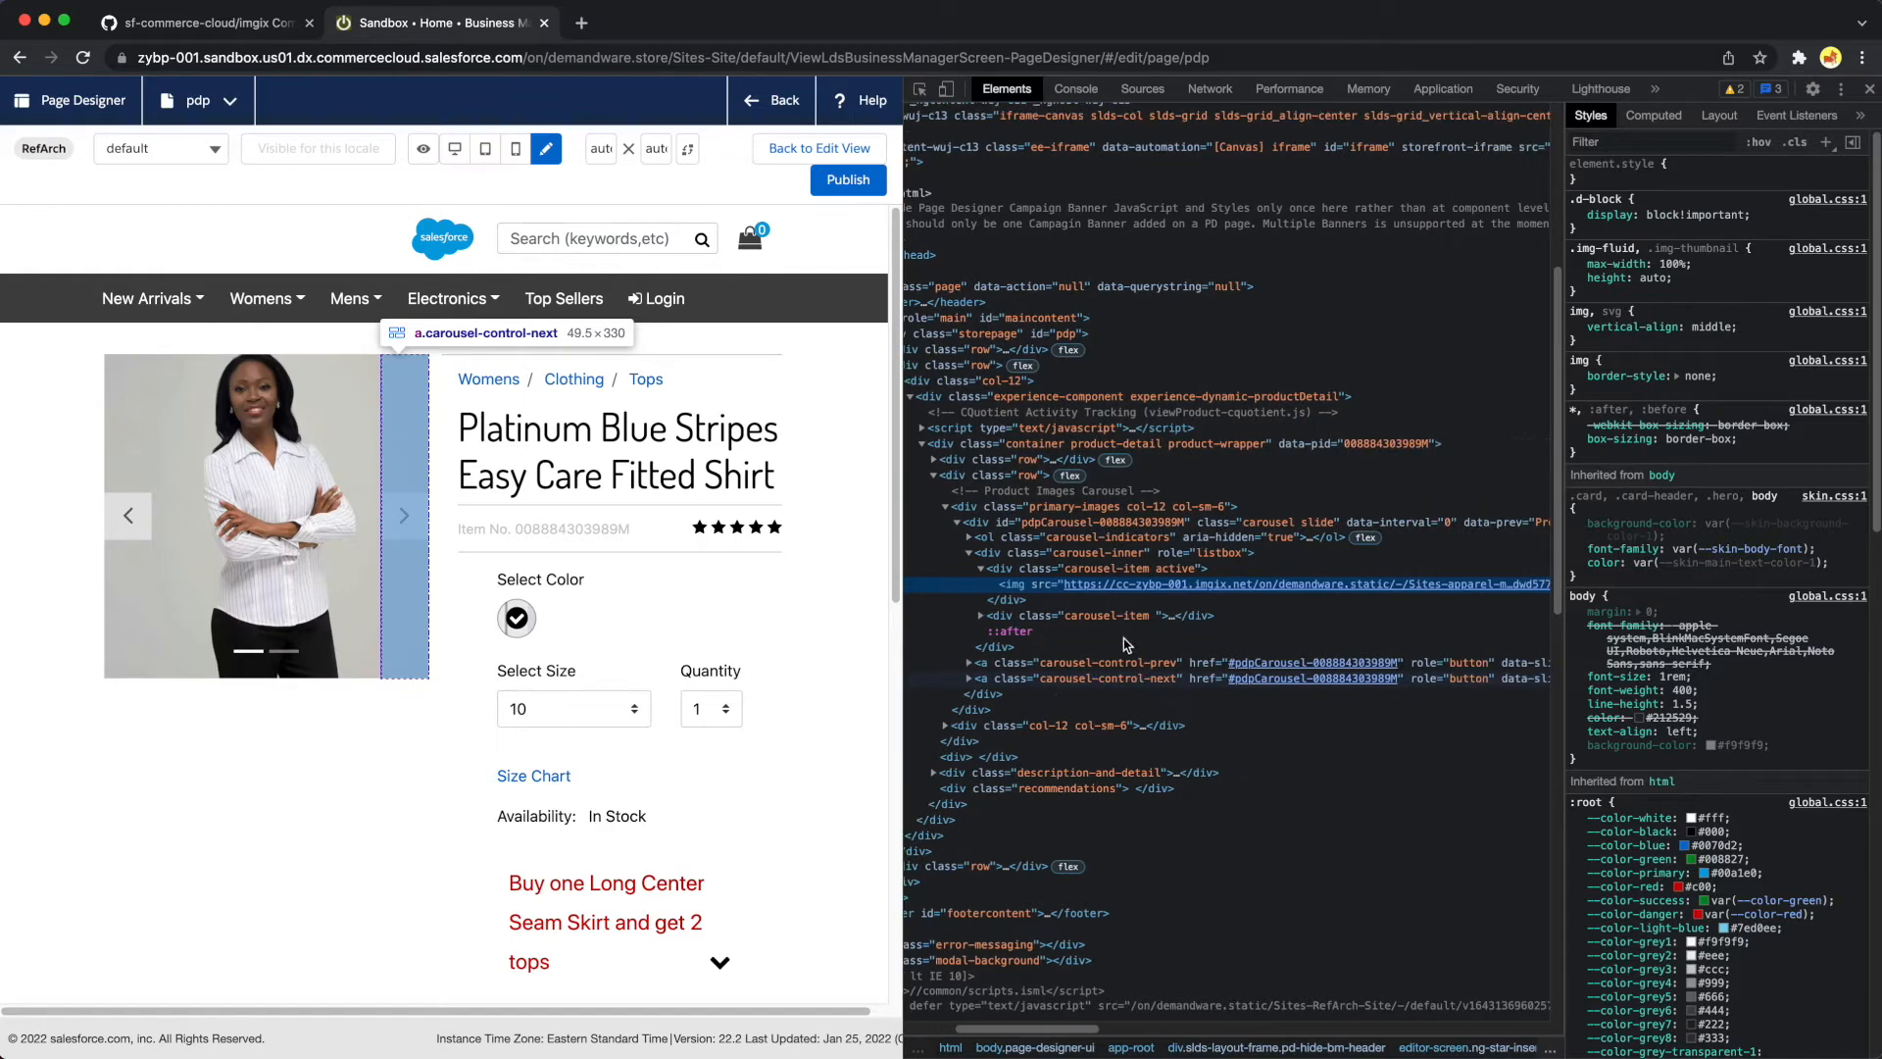
pyautogui.moveTo(1125, 588)
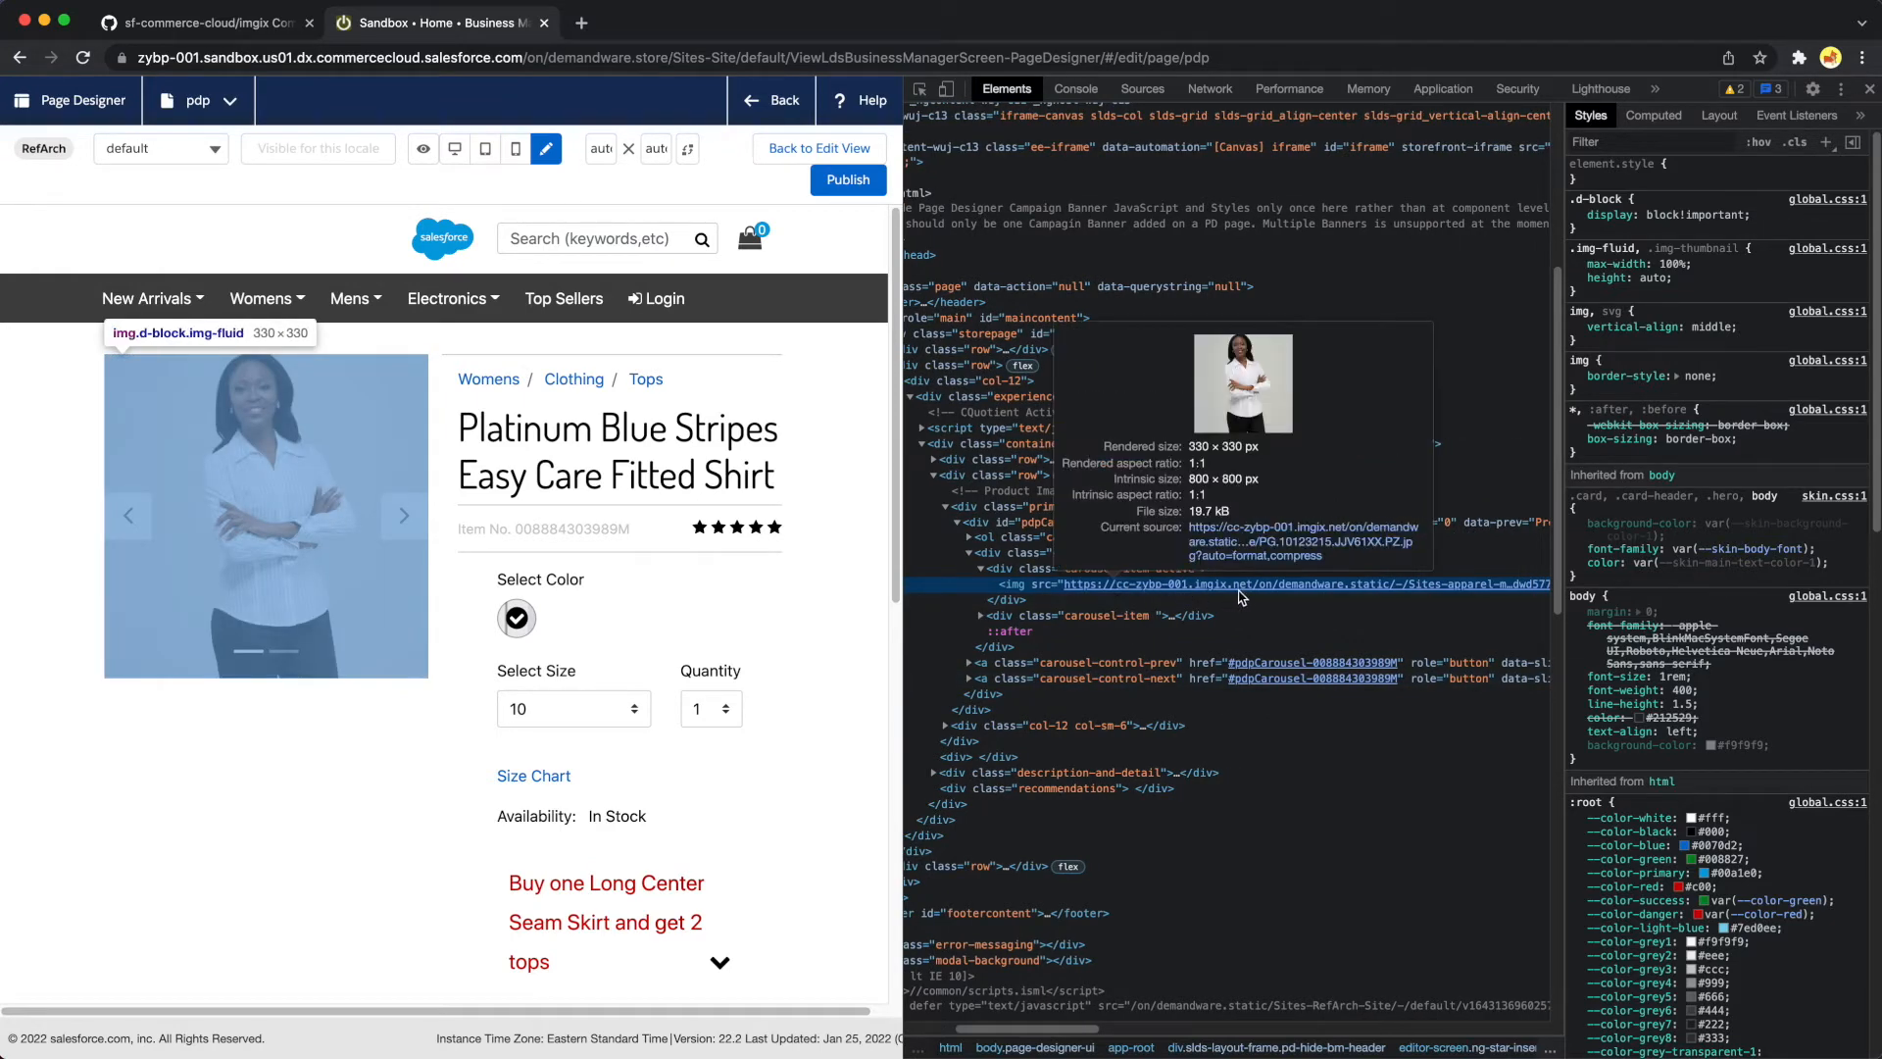
pyautogui.hscroll(10, 1225, 594)
pyautogui.hscroll(2, 1208, 592)
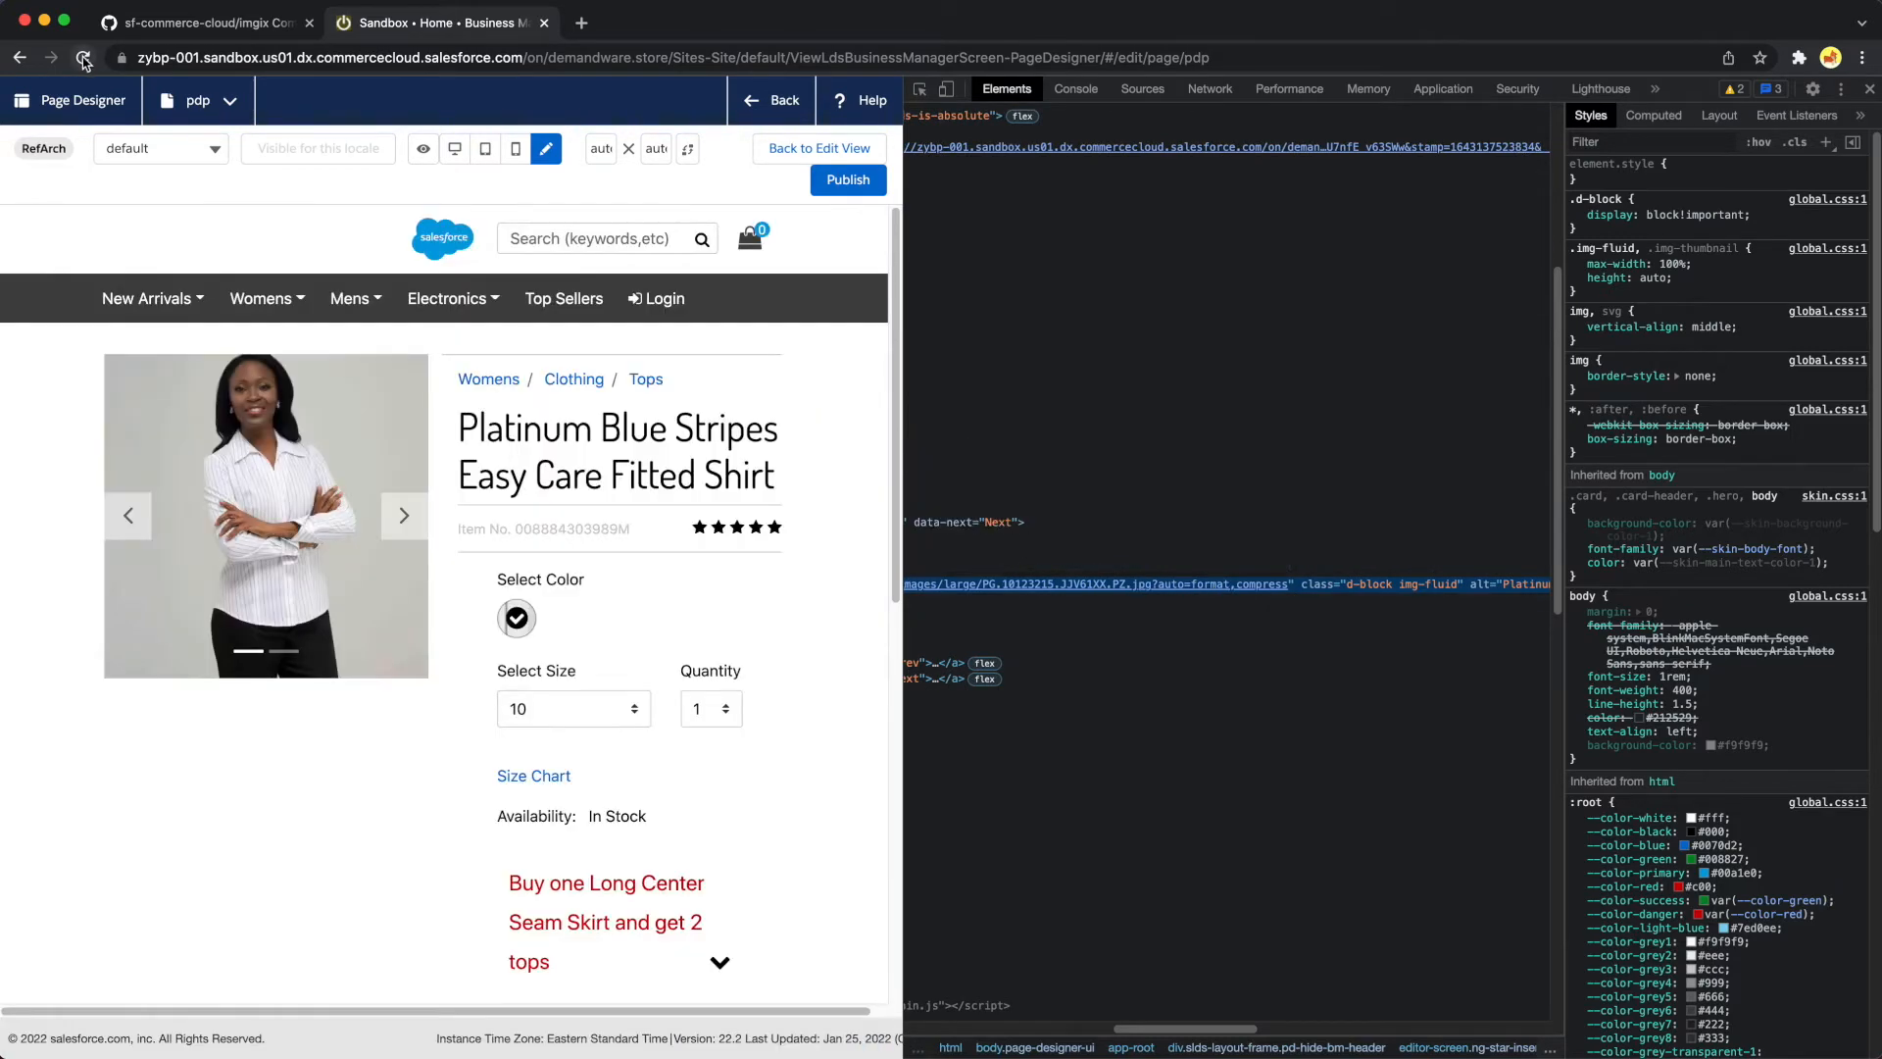
# Reload the page, examine the network requests for the large product images, and close the developer tools
pyautogui.click(83, 61)
pyautogui.click(1212, 90)
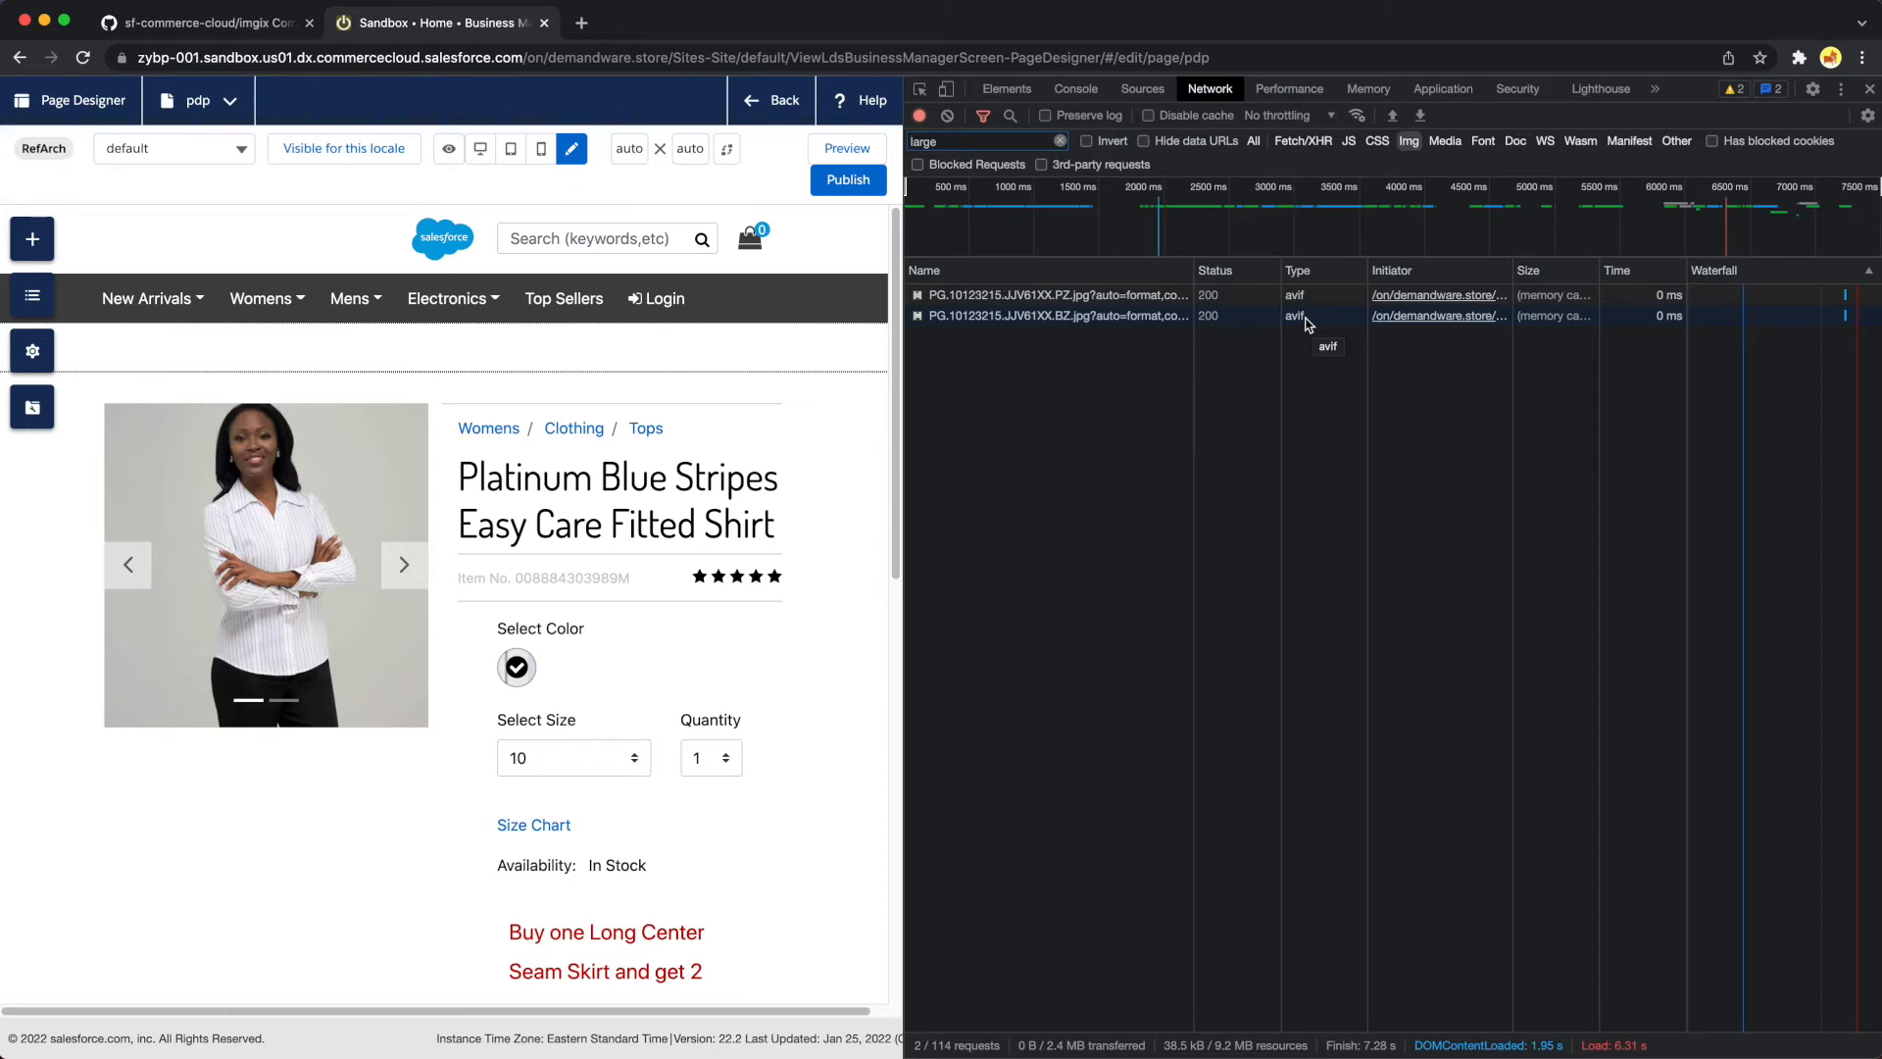
pyautogui.click(1869, 93)
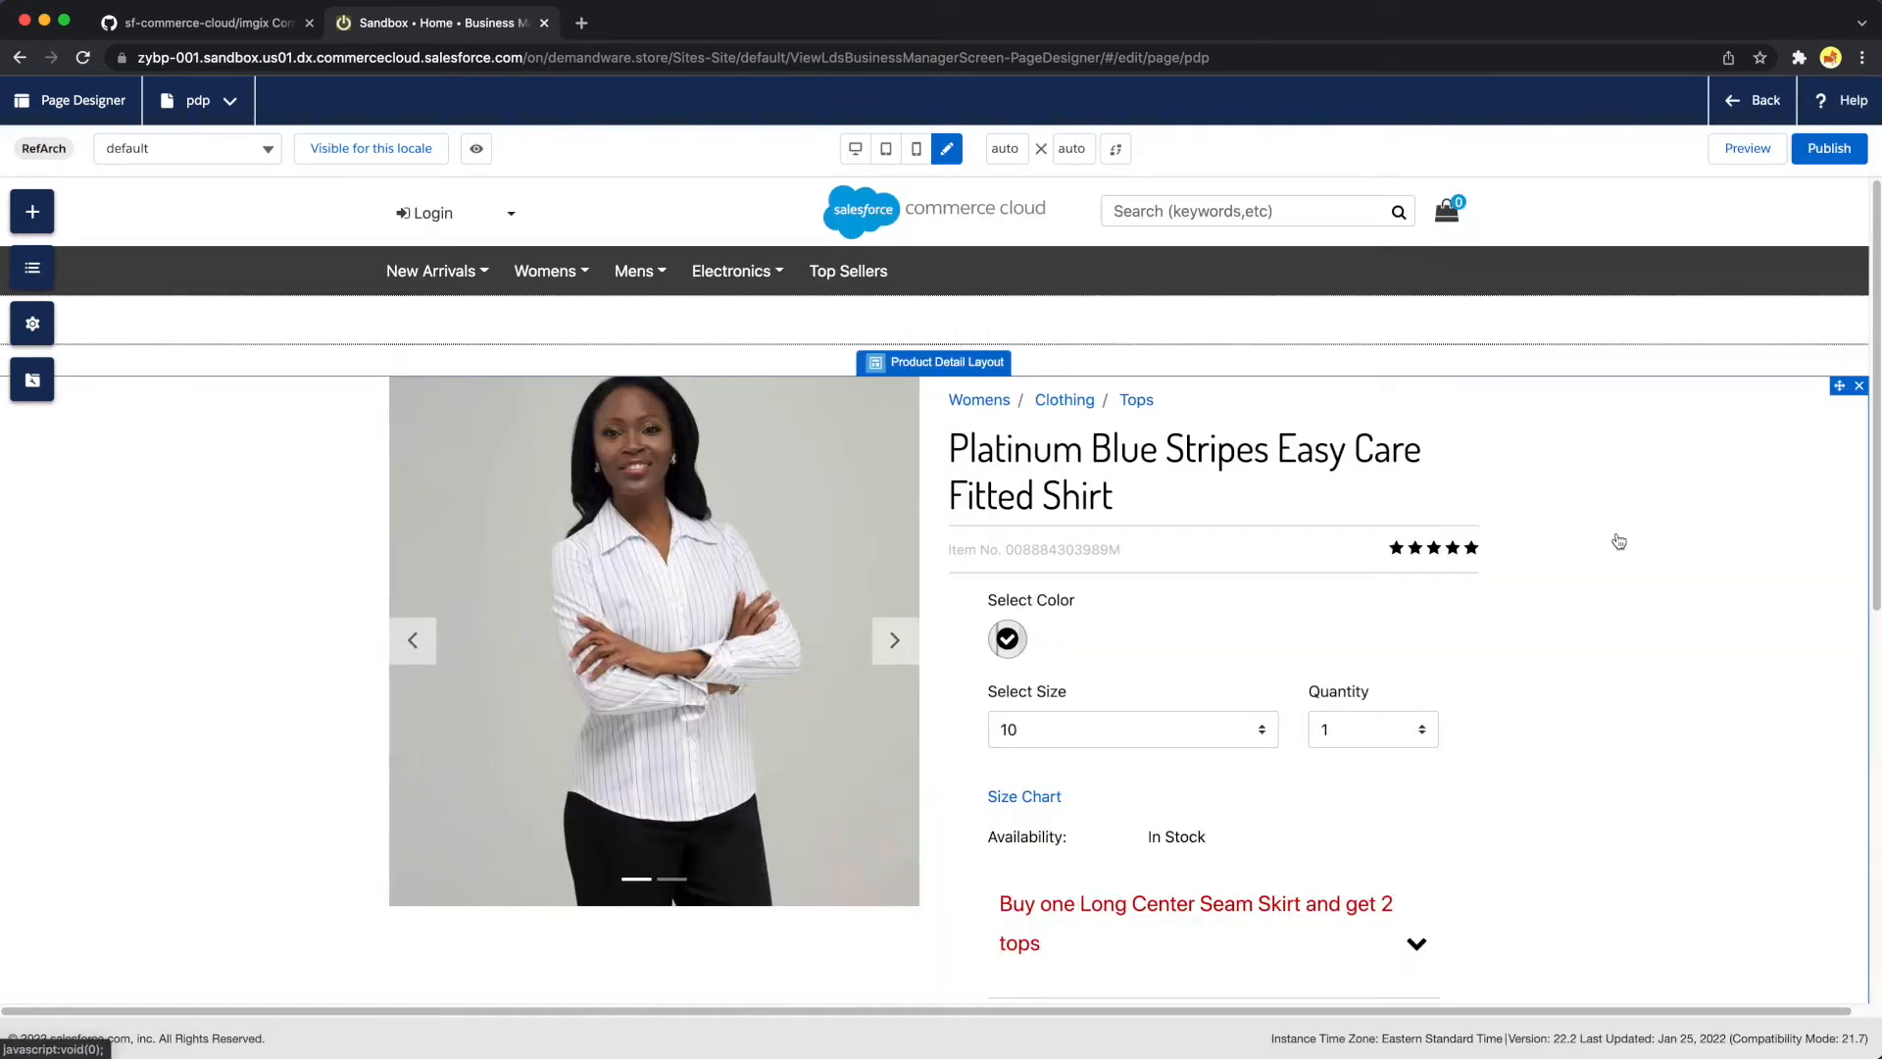
# Return to the page list, look up the merchant Custom Preferences, and review the imgix attributes group for the Sandbox instance
pyautogui.click(1764, 108)
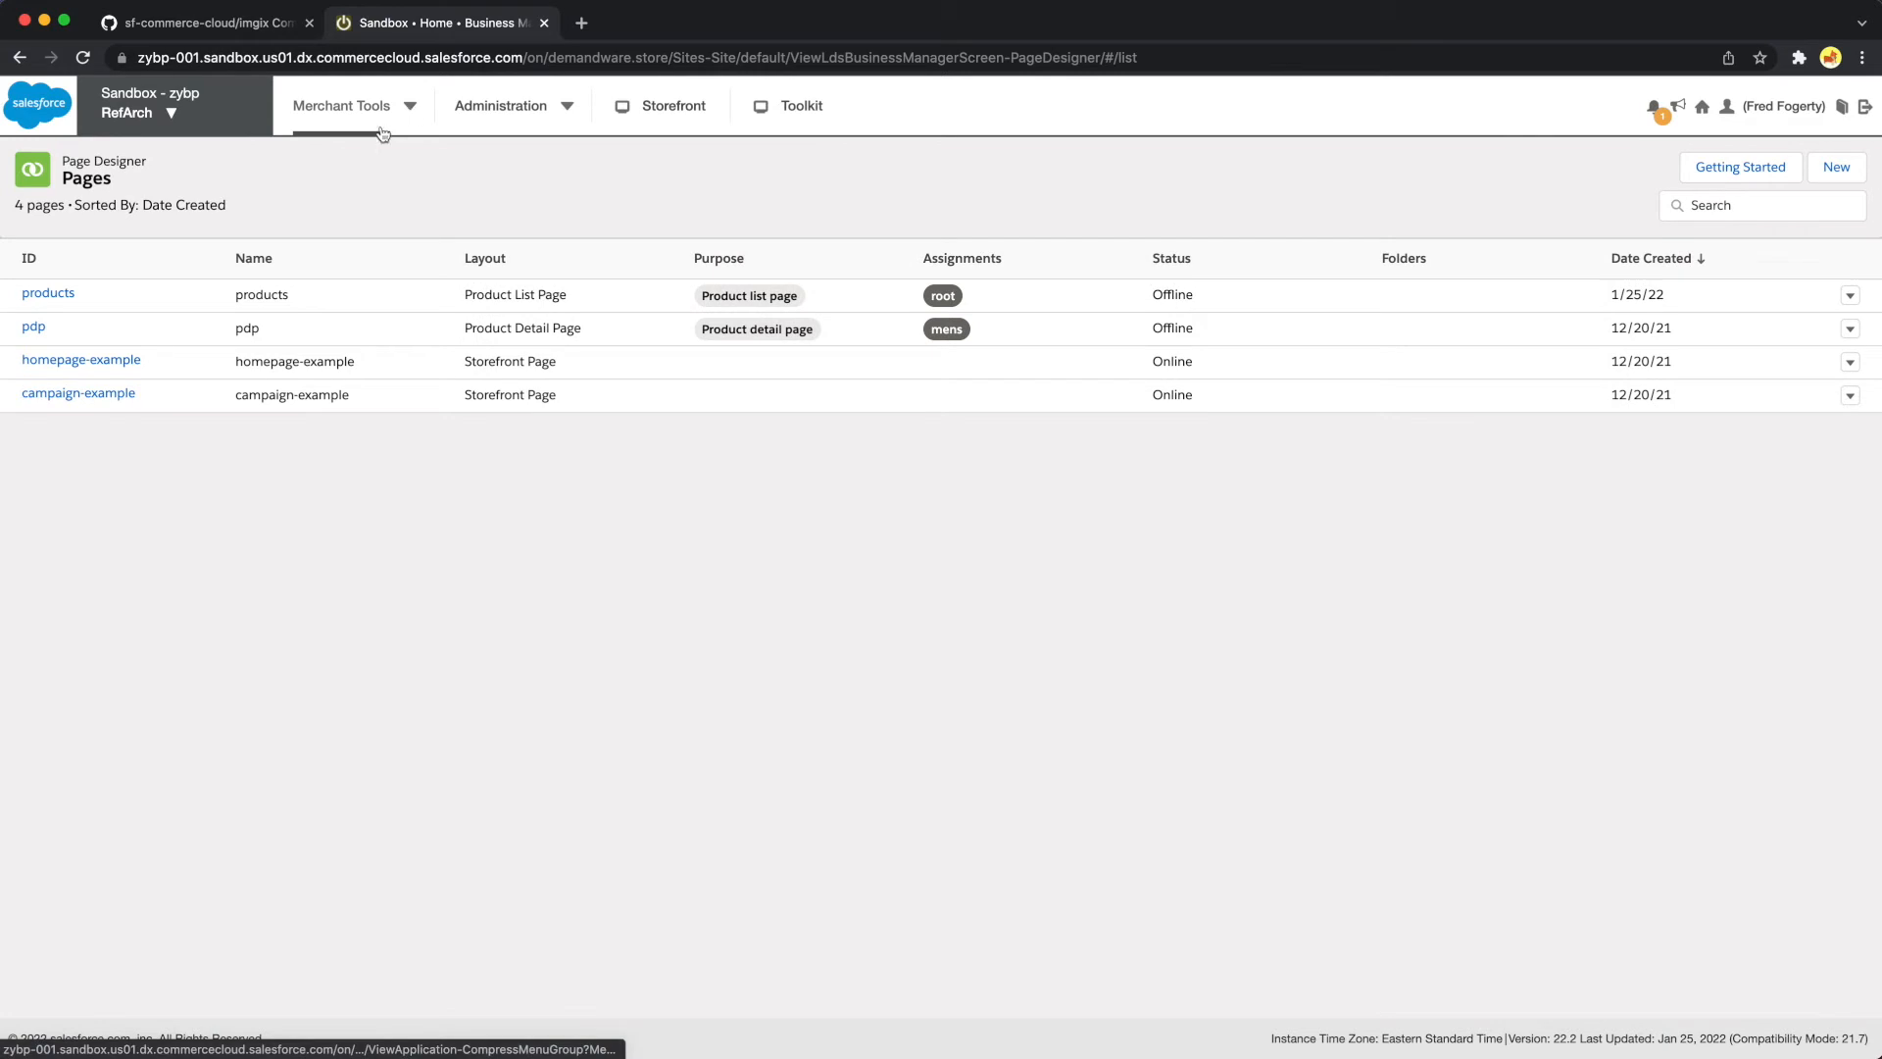
pyautogui.click(382, 134)
pyautogui.click(264, 170)
pyautogui.write('sit')
pyautogui.press('BackSpace')
pyautogui.press('BackSpace')
pyautogui.press('BackSpace')
pyautogui.write('custom')
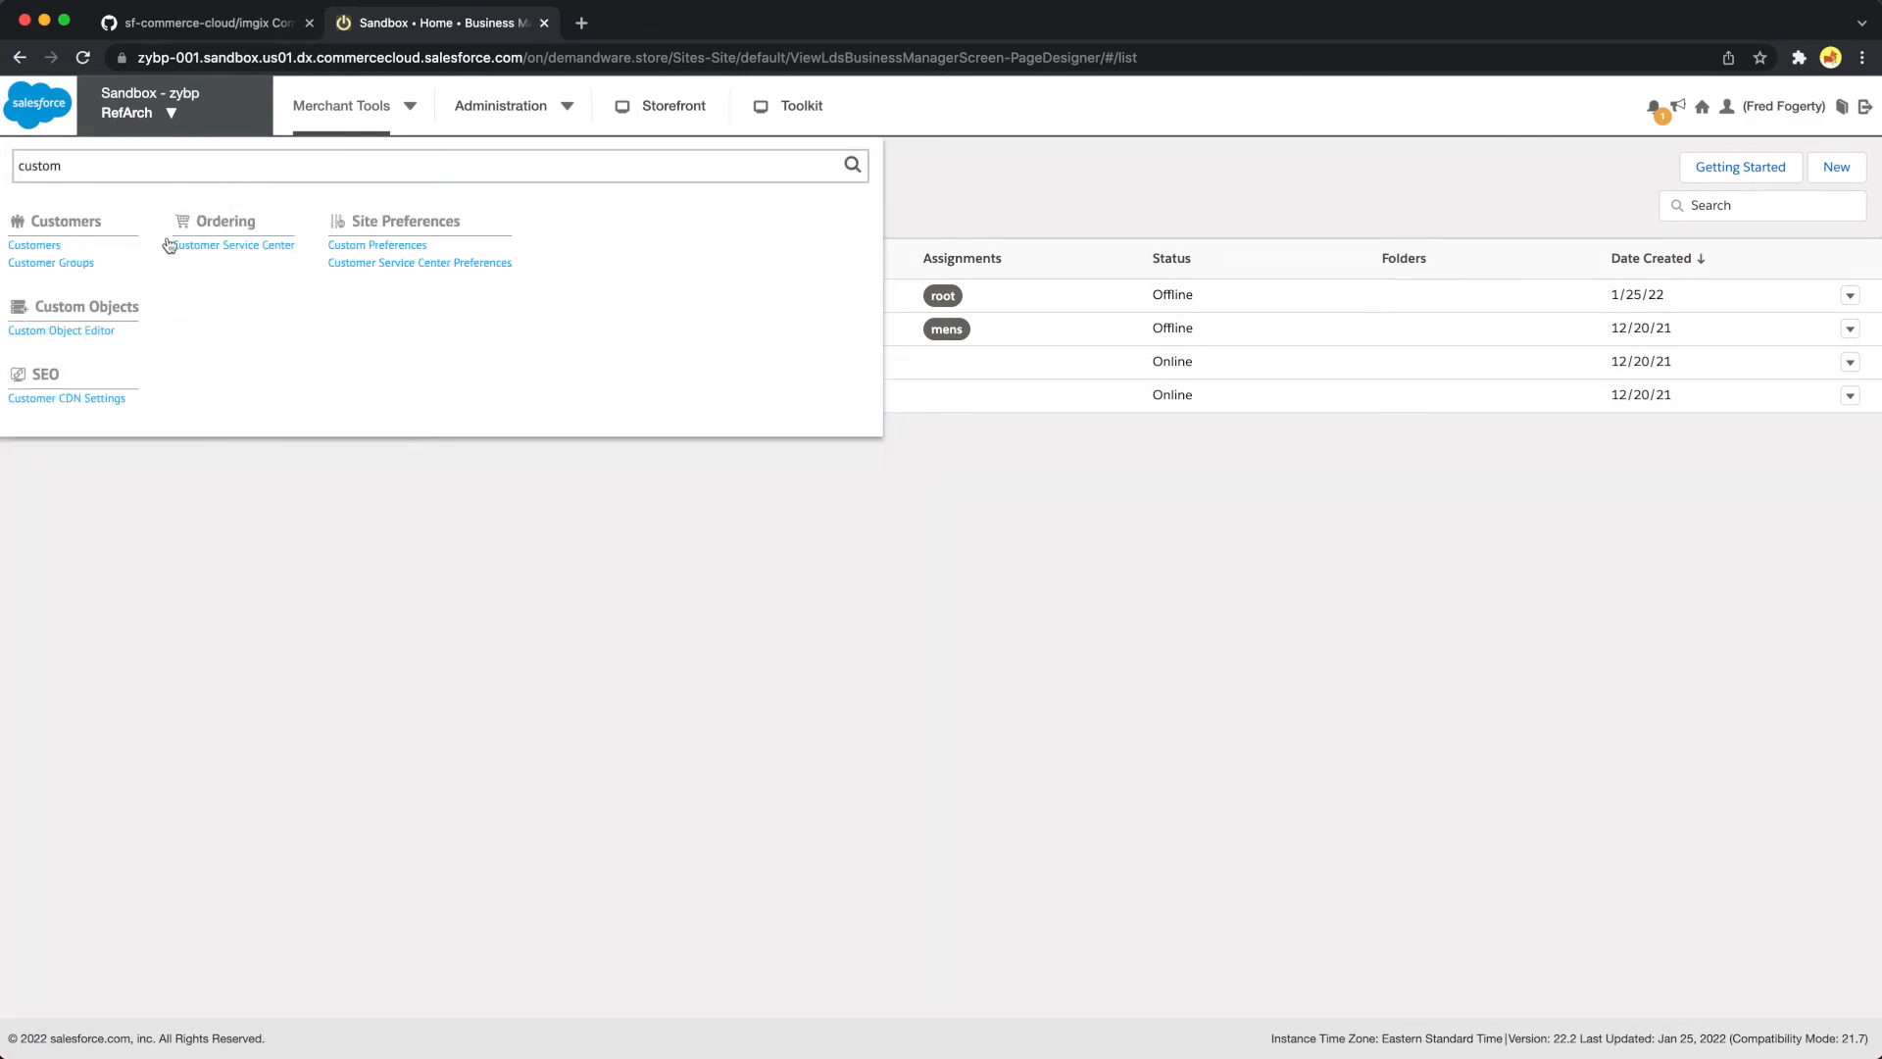
pyautogui.click(384, 246)
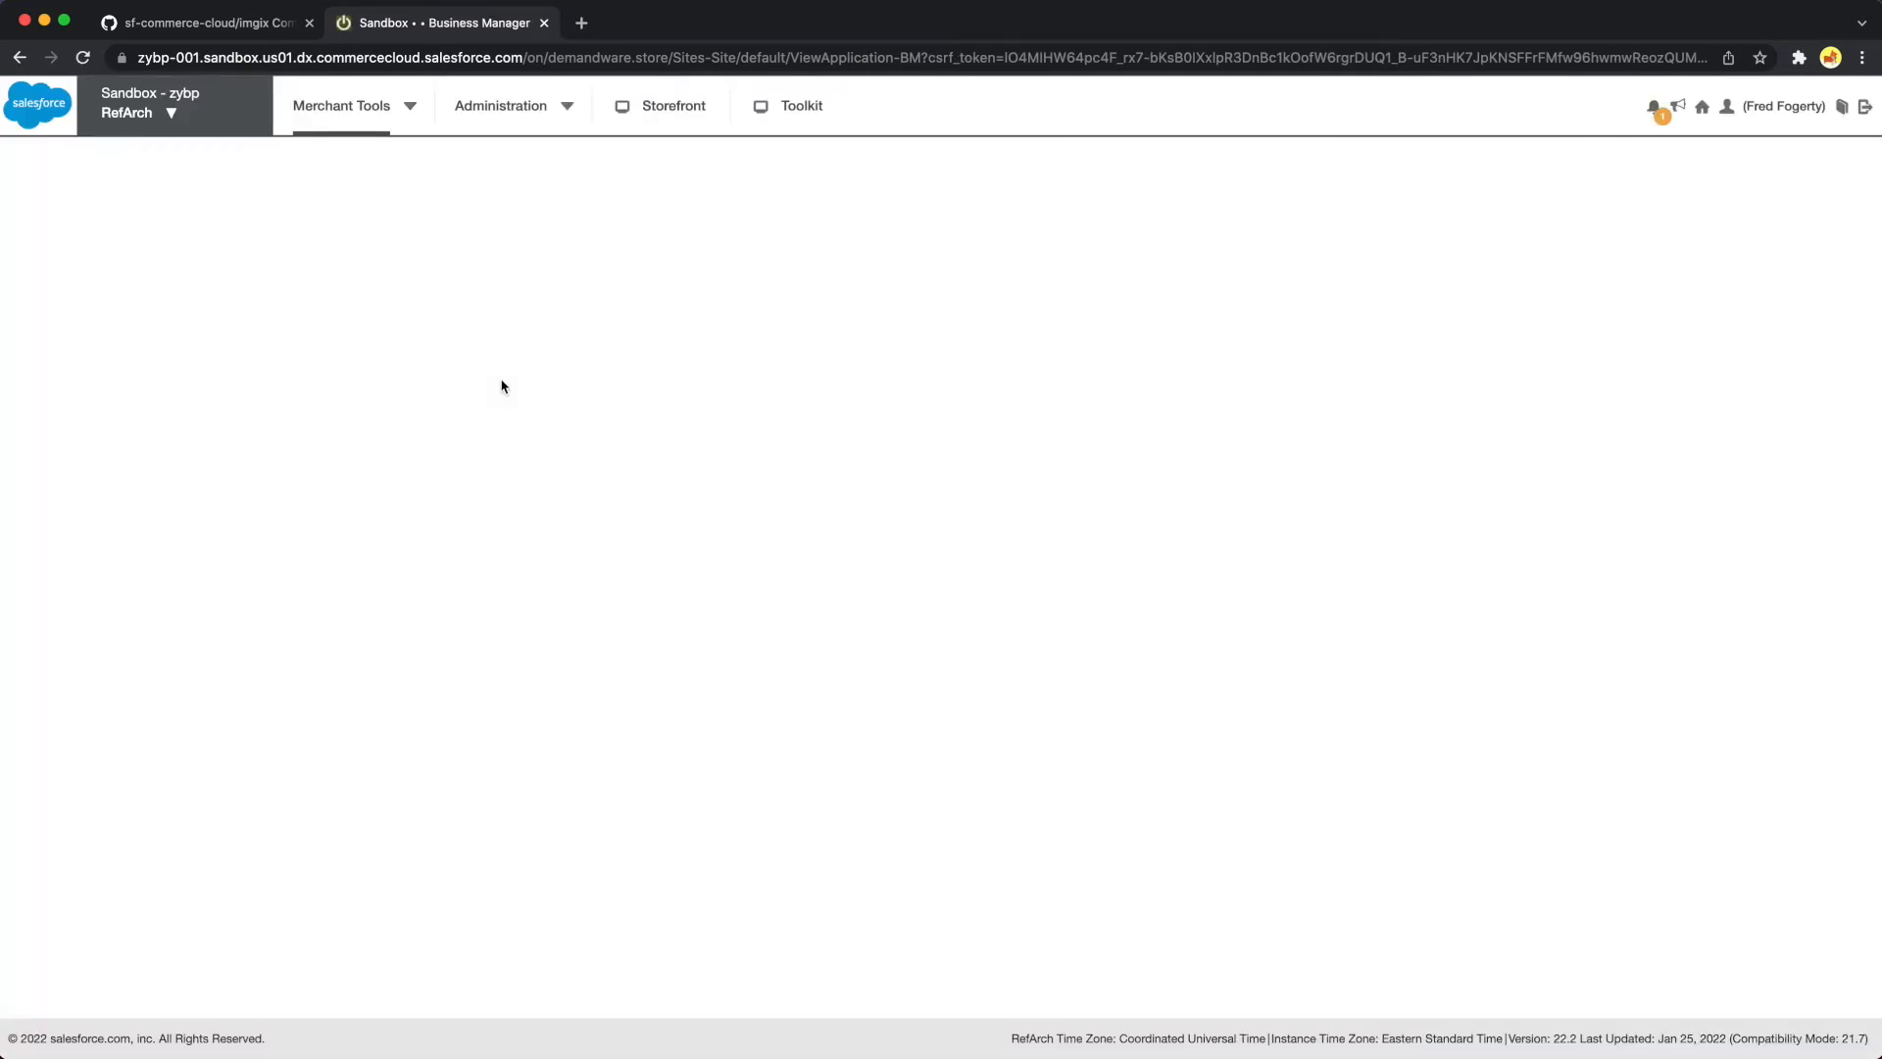
pyautogui.click(45, 394)
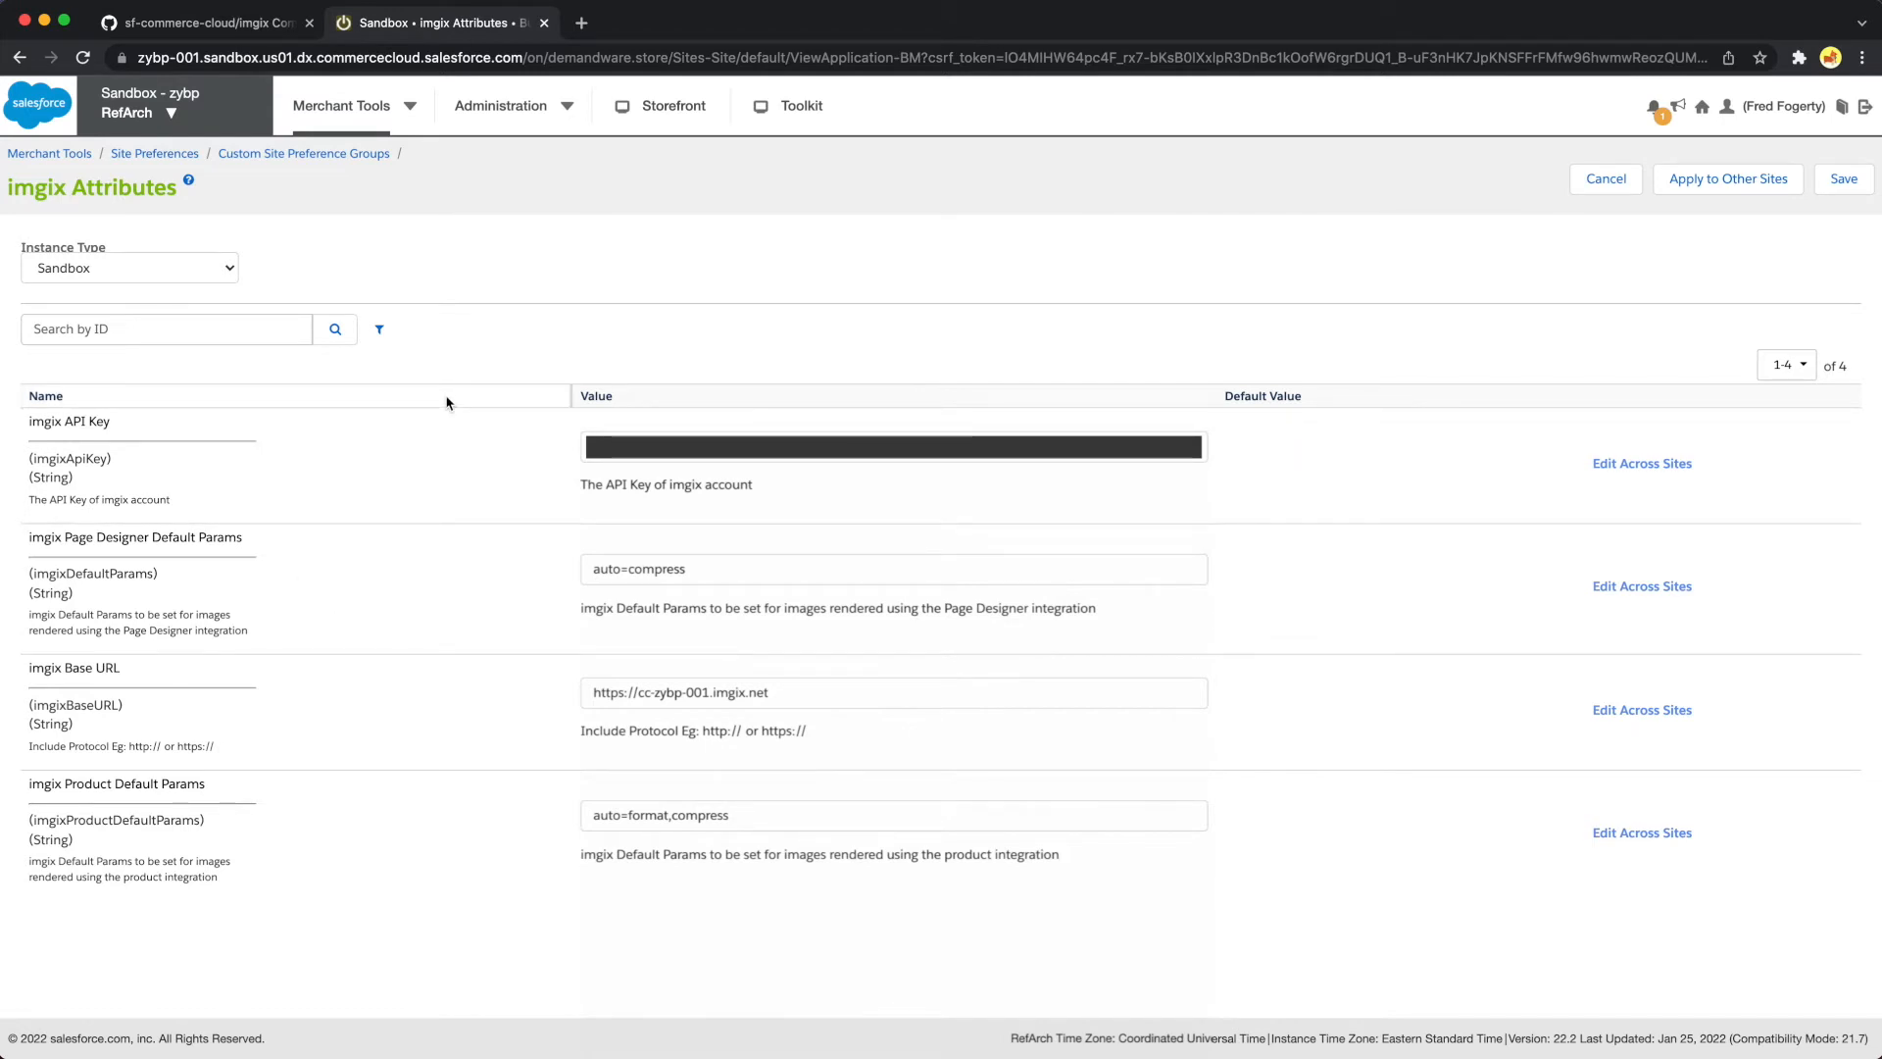
# Open the homepage-example storefront page in Page Designer and look over its layout
pyautogui.click(412, 110)
pyautogui.click(61, 316)
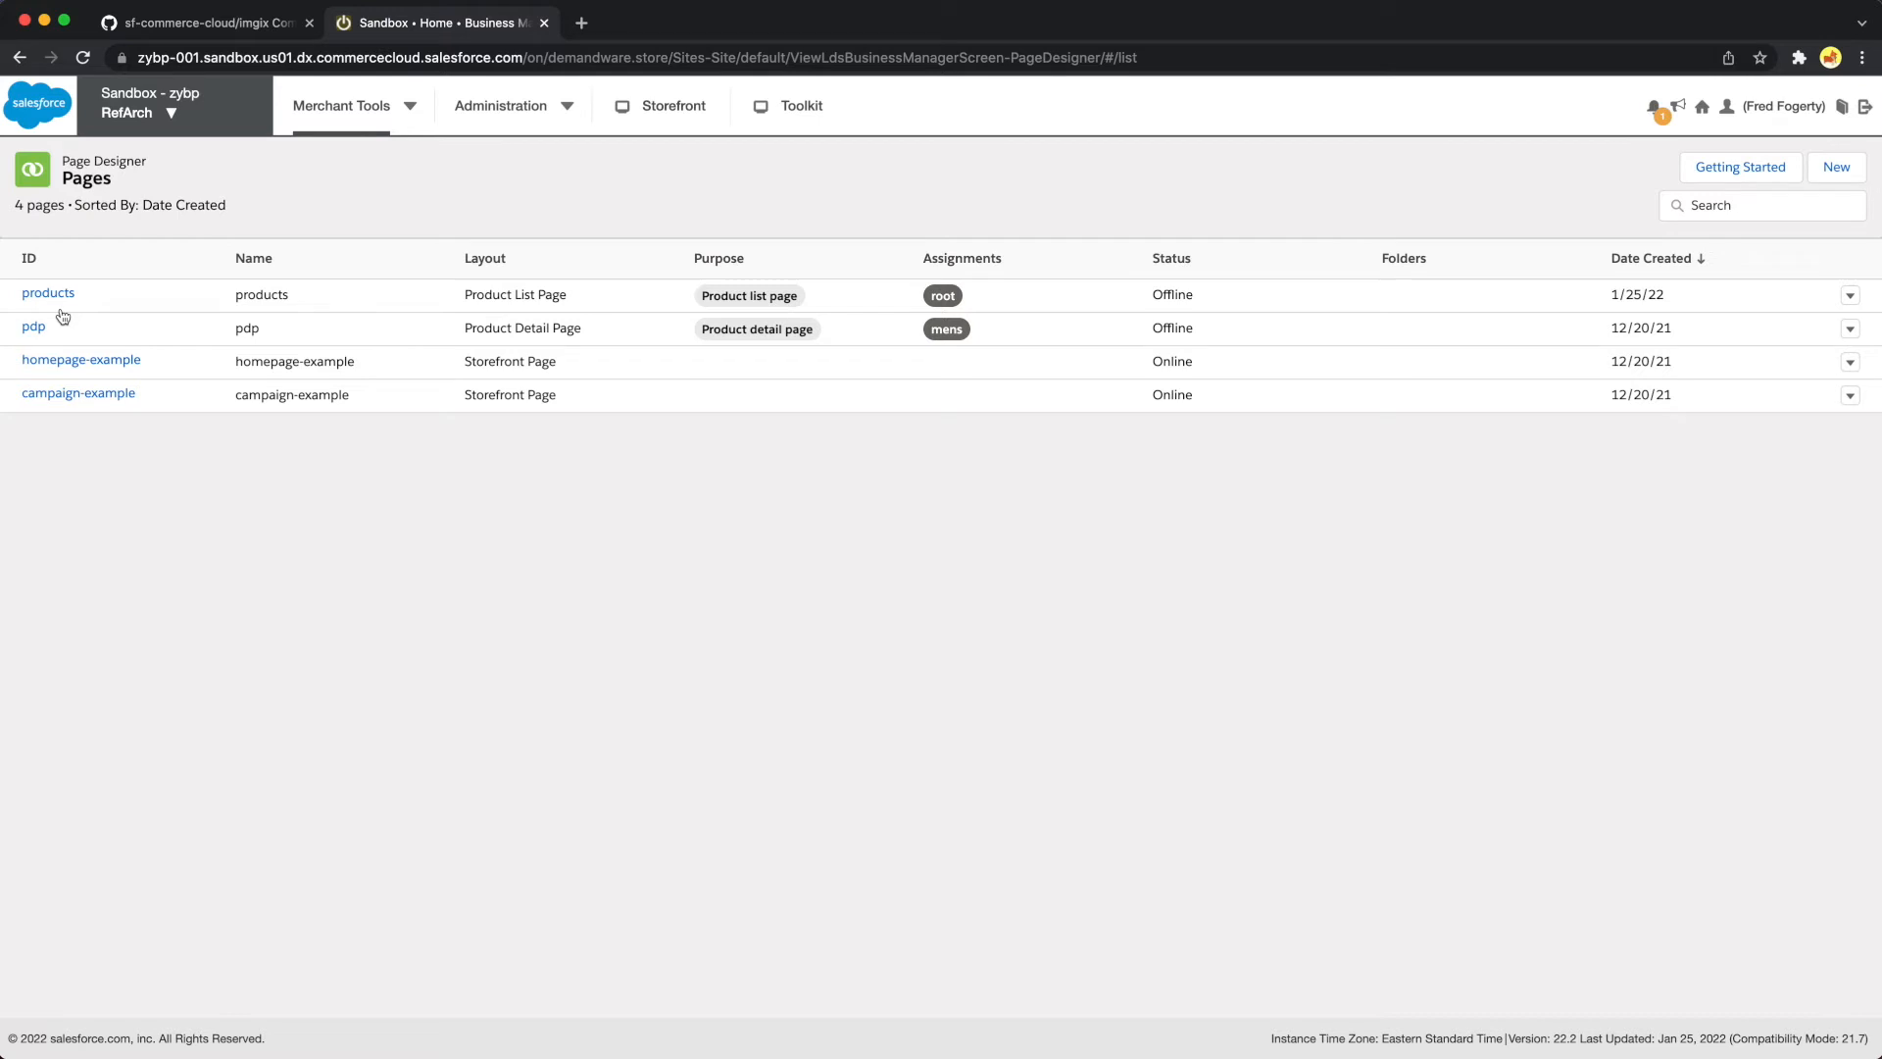
pyautogui.click(100, 363)
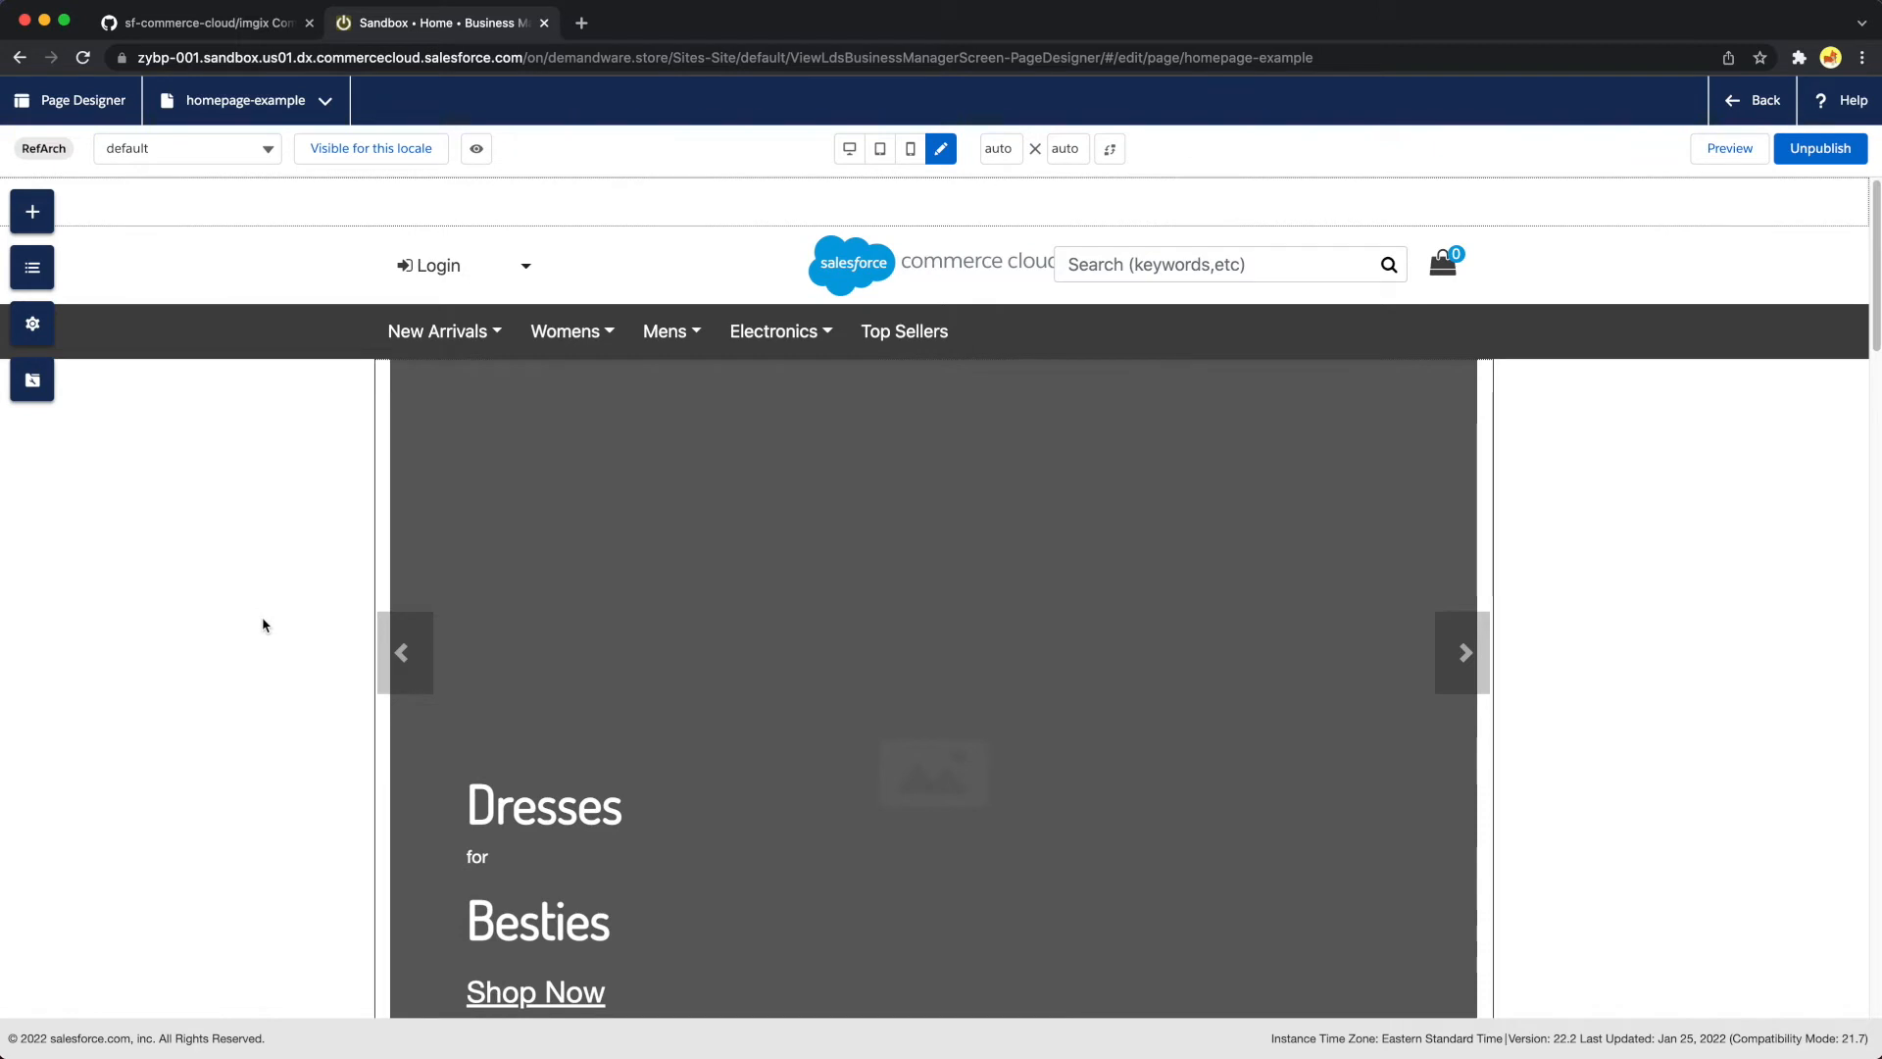
pyautogui.scroll(-1, 262, 625)
pyautogui.scroll(1, 262, 625)
# Add an imgix Image component to the main banner carousel of the homepage-example page
pyautogui.click(37, 215)
pyautogui.scroll(-3, 309, 917)
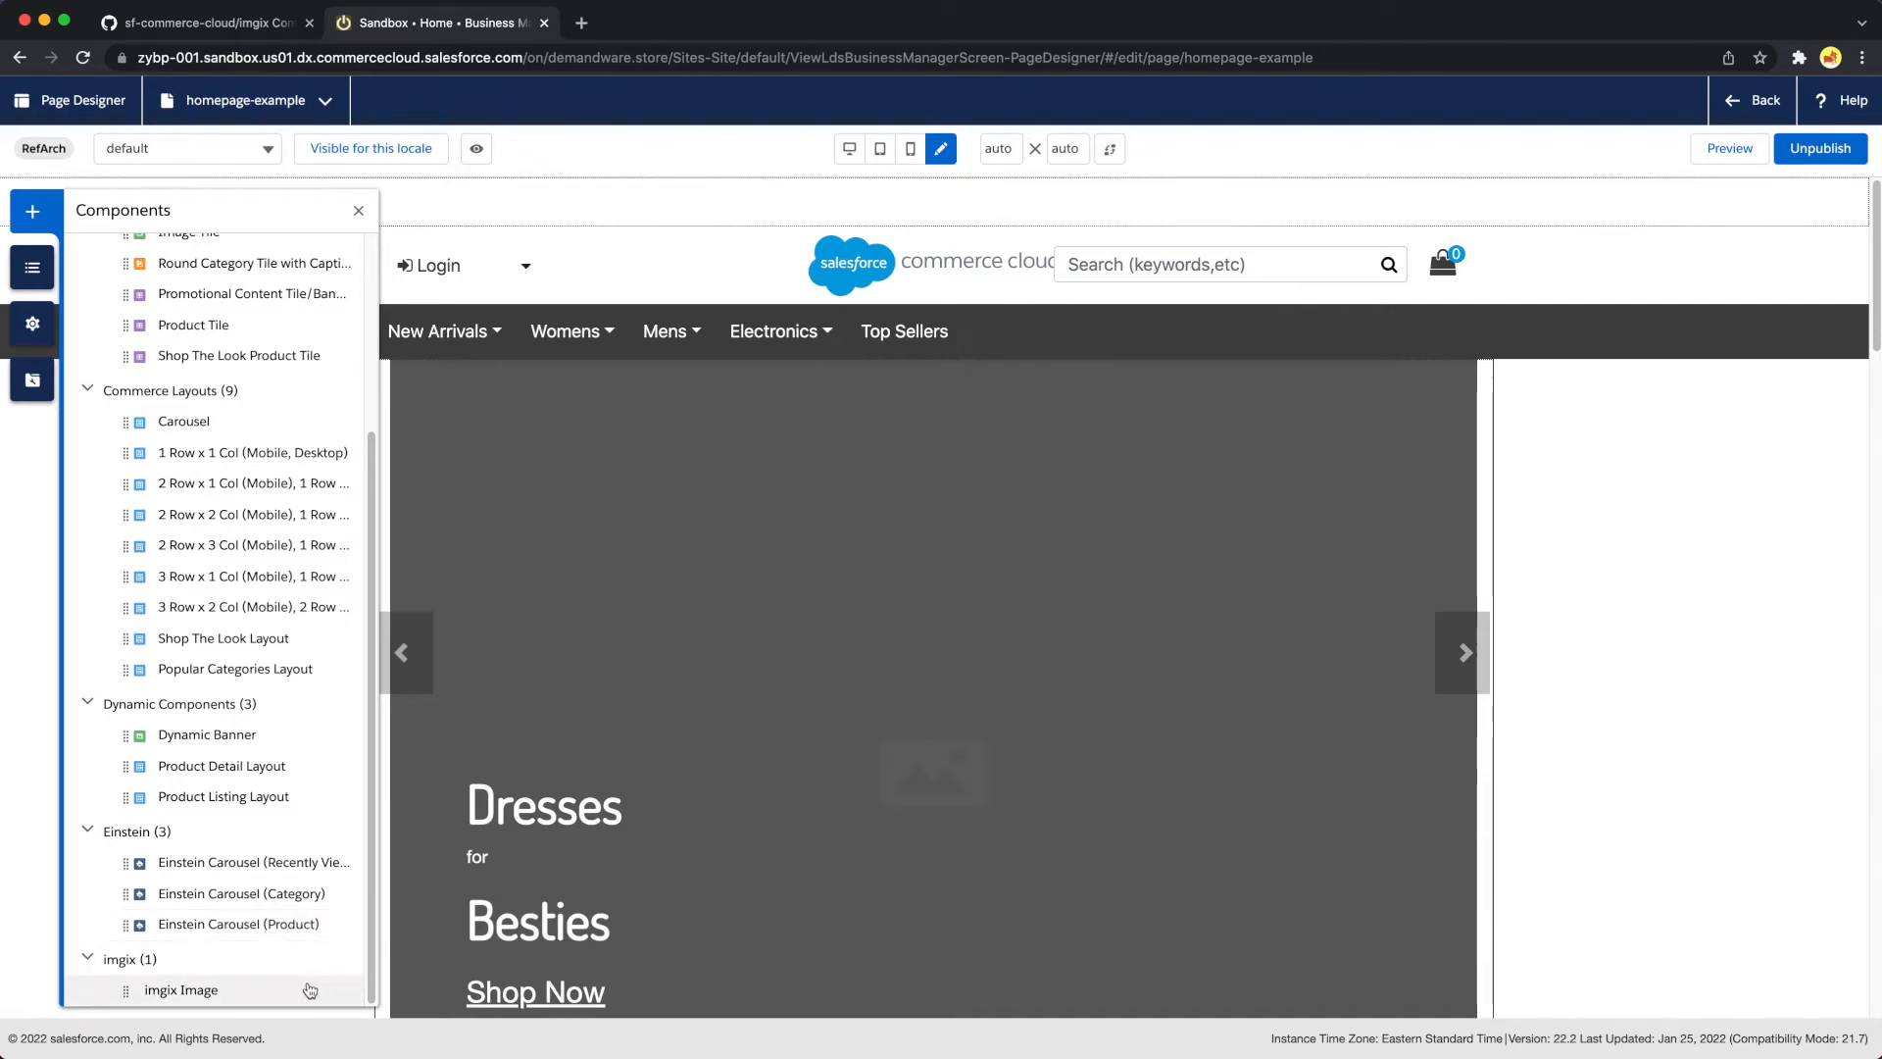
pyautogui.moveTo(127, 1000); pyautogui.dragTo(646, 400)
pyautogui.moveTo(816, 358); pyautogui.dragTo(1002, 362)
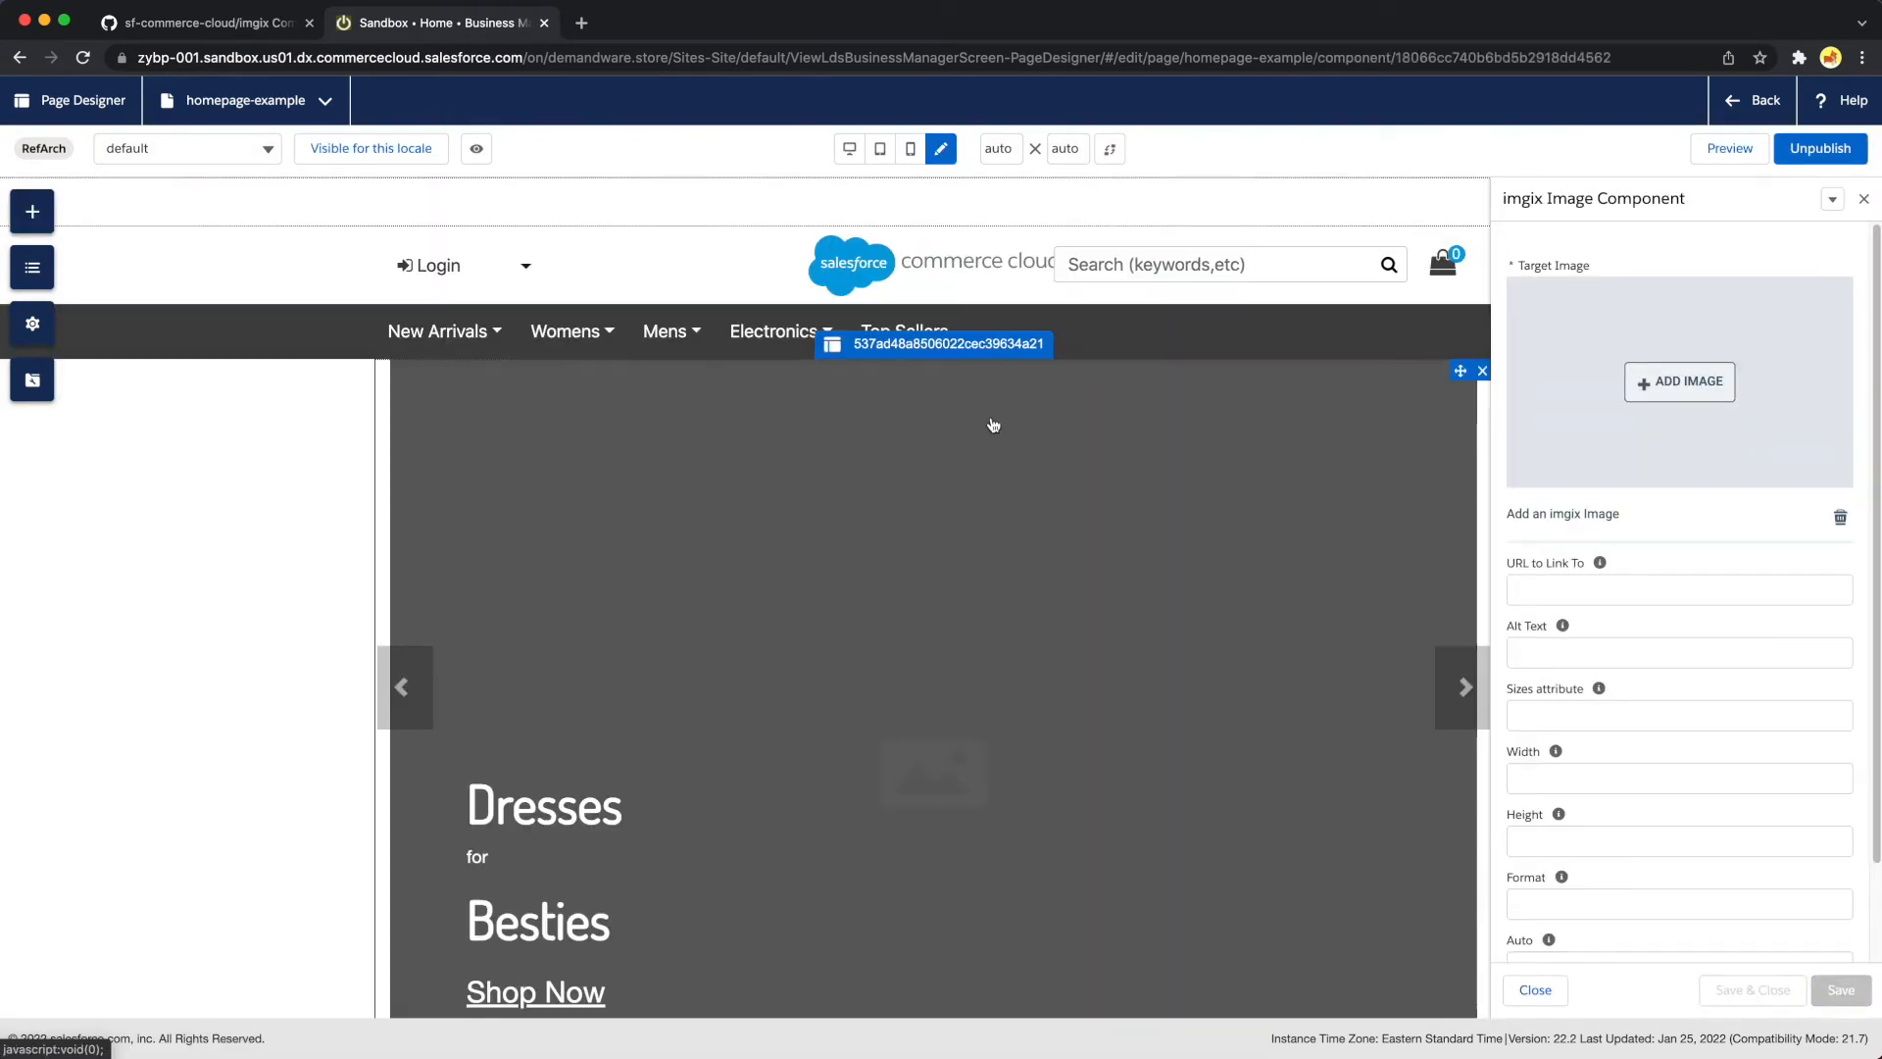
pyautogui.scroll(-5, 904, 673)
pyautogui.scroll(-3, 908, 672)
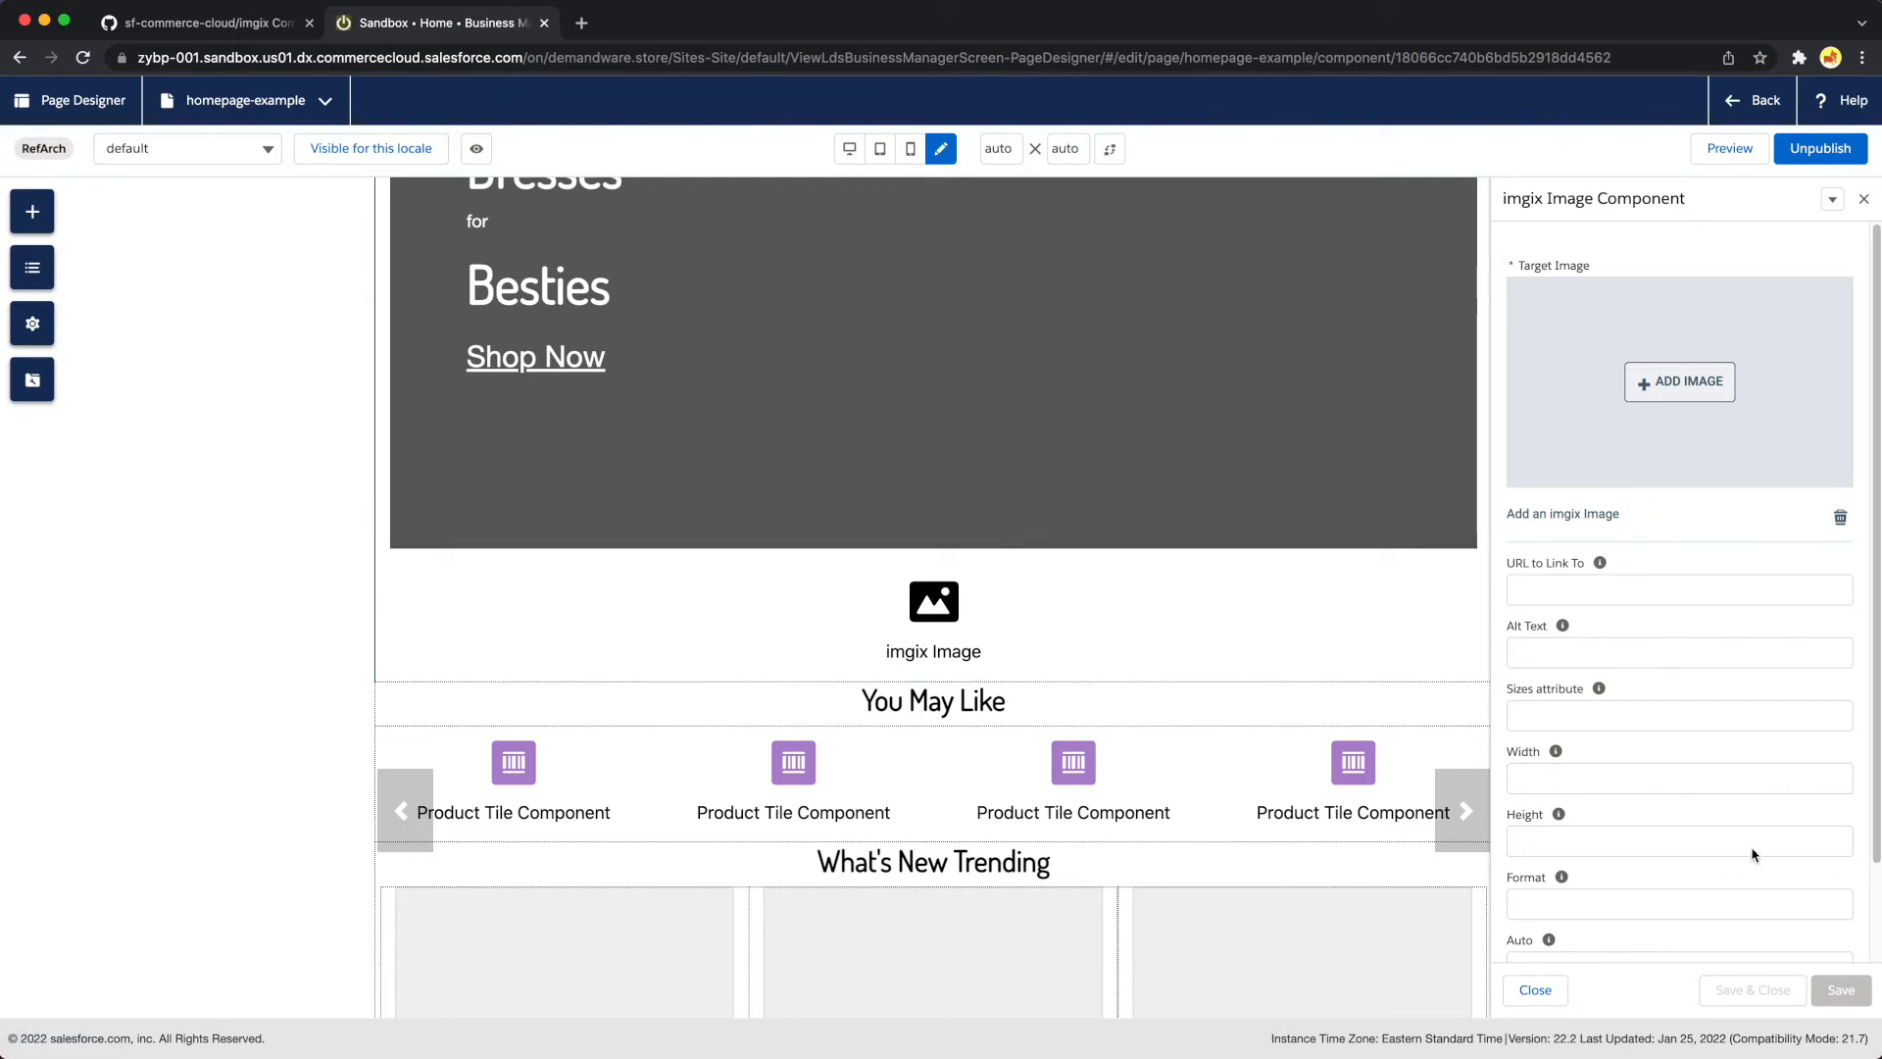
# Set the imgix Image component's target image to blueberries.jpg from the assets-gcs source
pyautogui.scroll(-2, 1617, 943)
pyautogui.scroll(2, 1616, 943)
pyautogui.click(1689, 390)
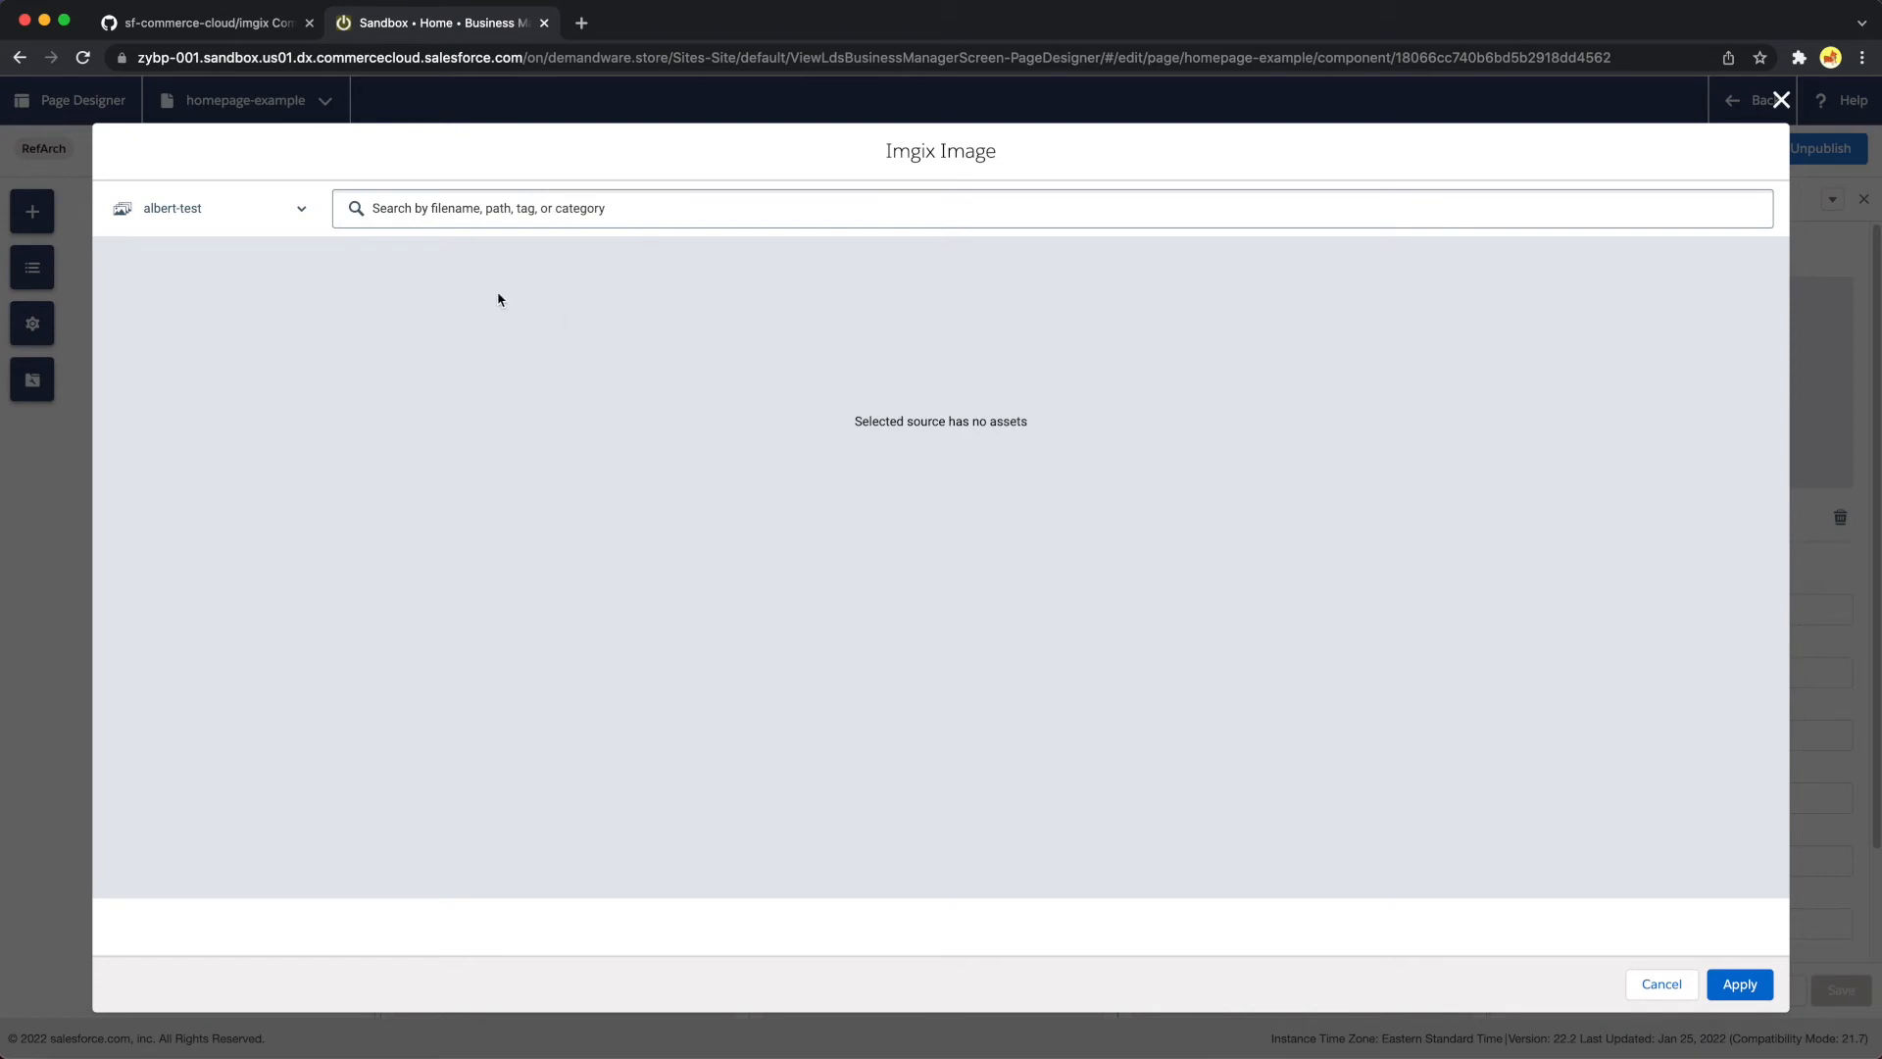
pyautogui.click(247, 213)
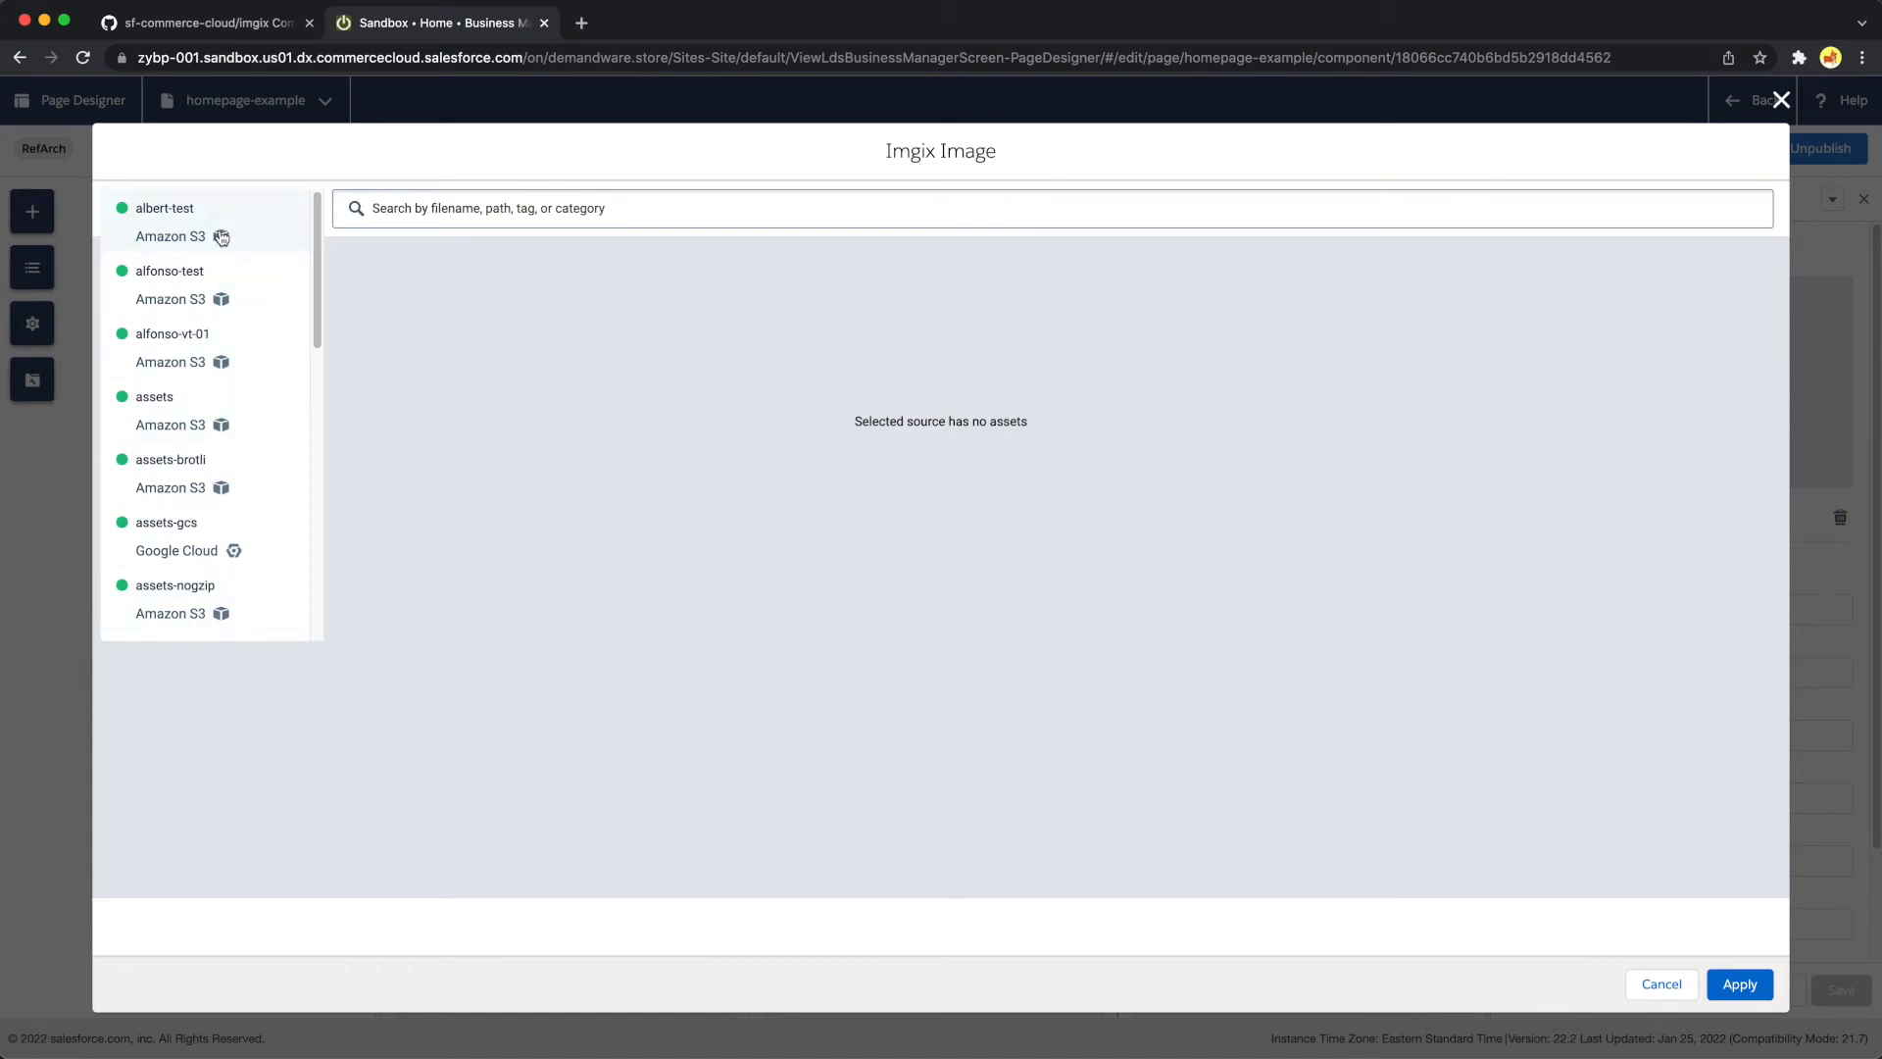
pyautogui.click(180, 527)
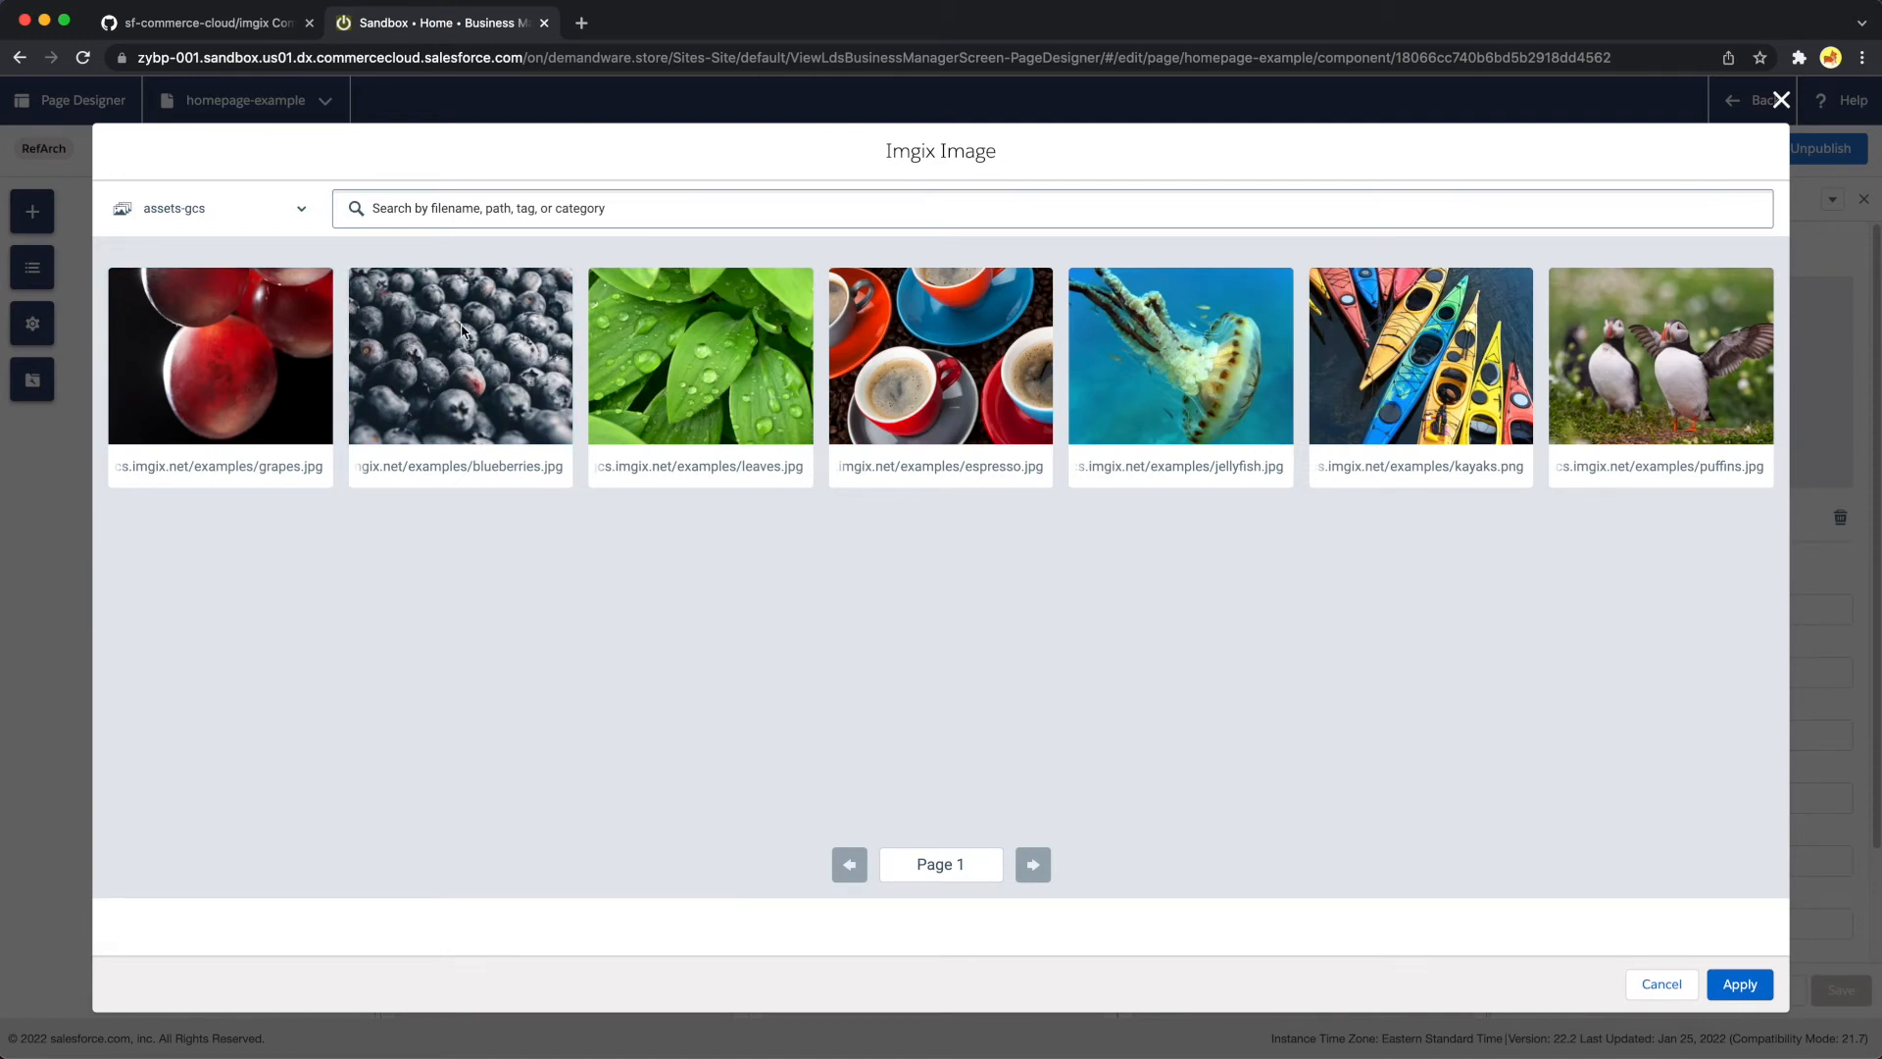
pyautogui.click(462, 382)
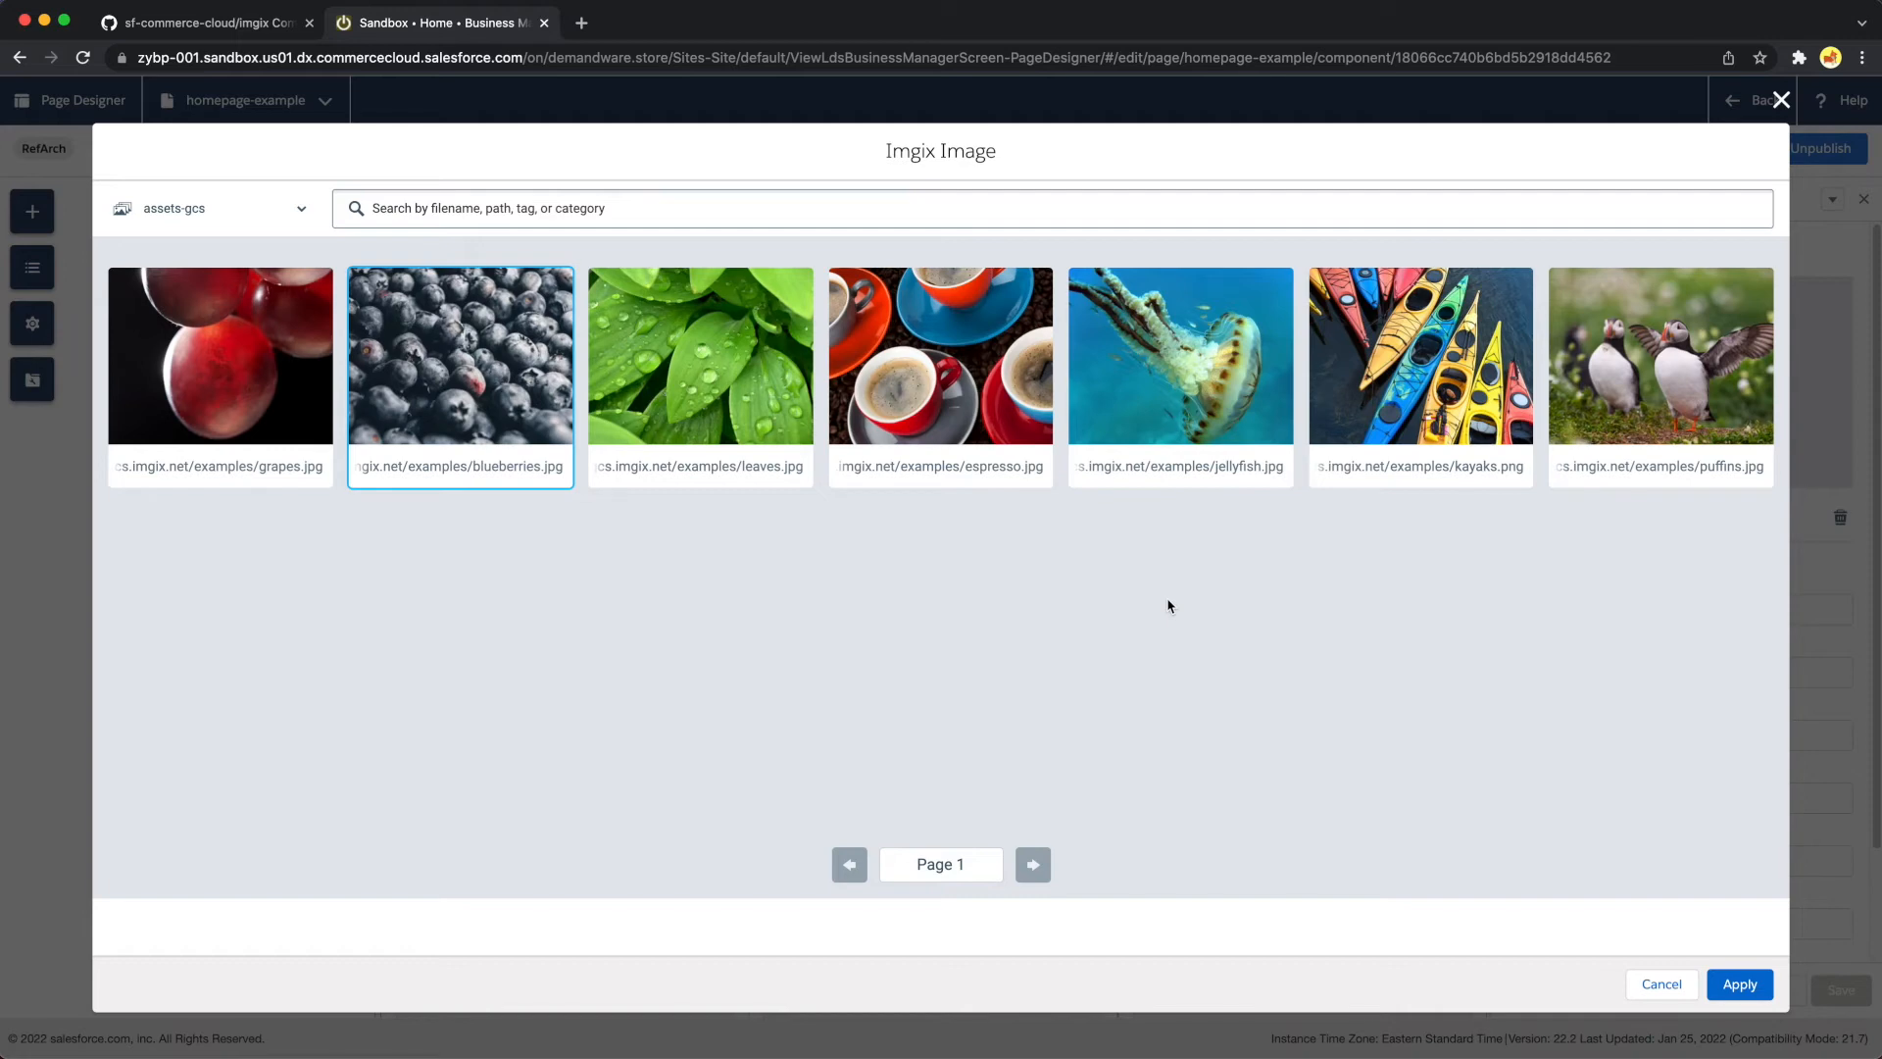
pyautogui.click(1735, 990)
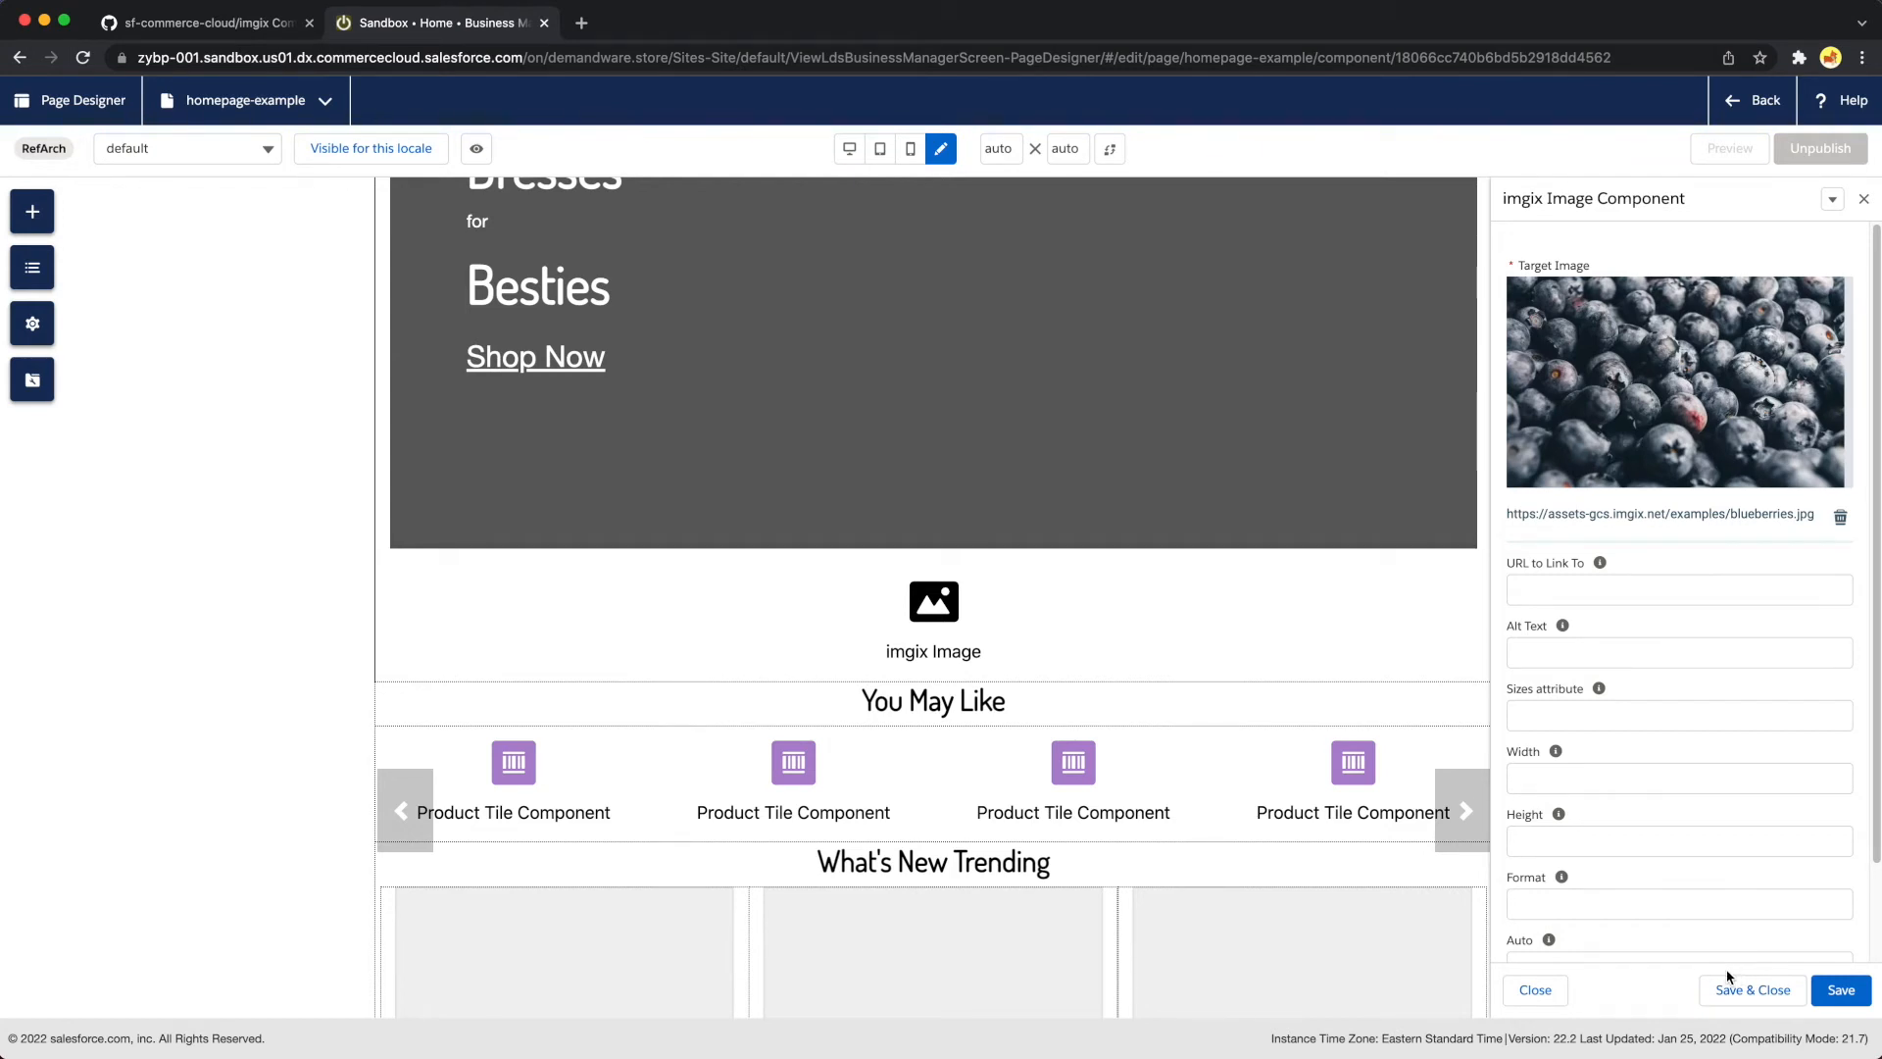
# Check the chosen image's URL and the component's optional settings, and save the imgix Image component
pyautogui.scroll(-1, 1710, 910)
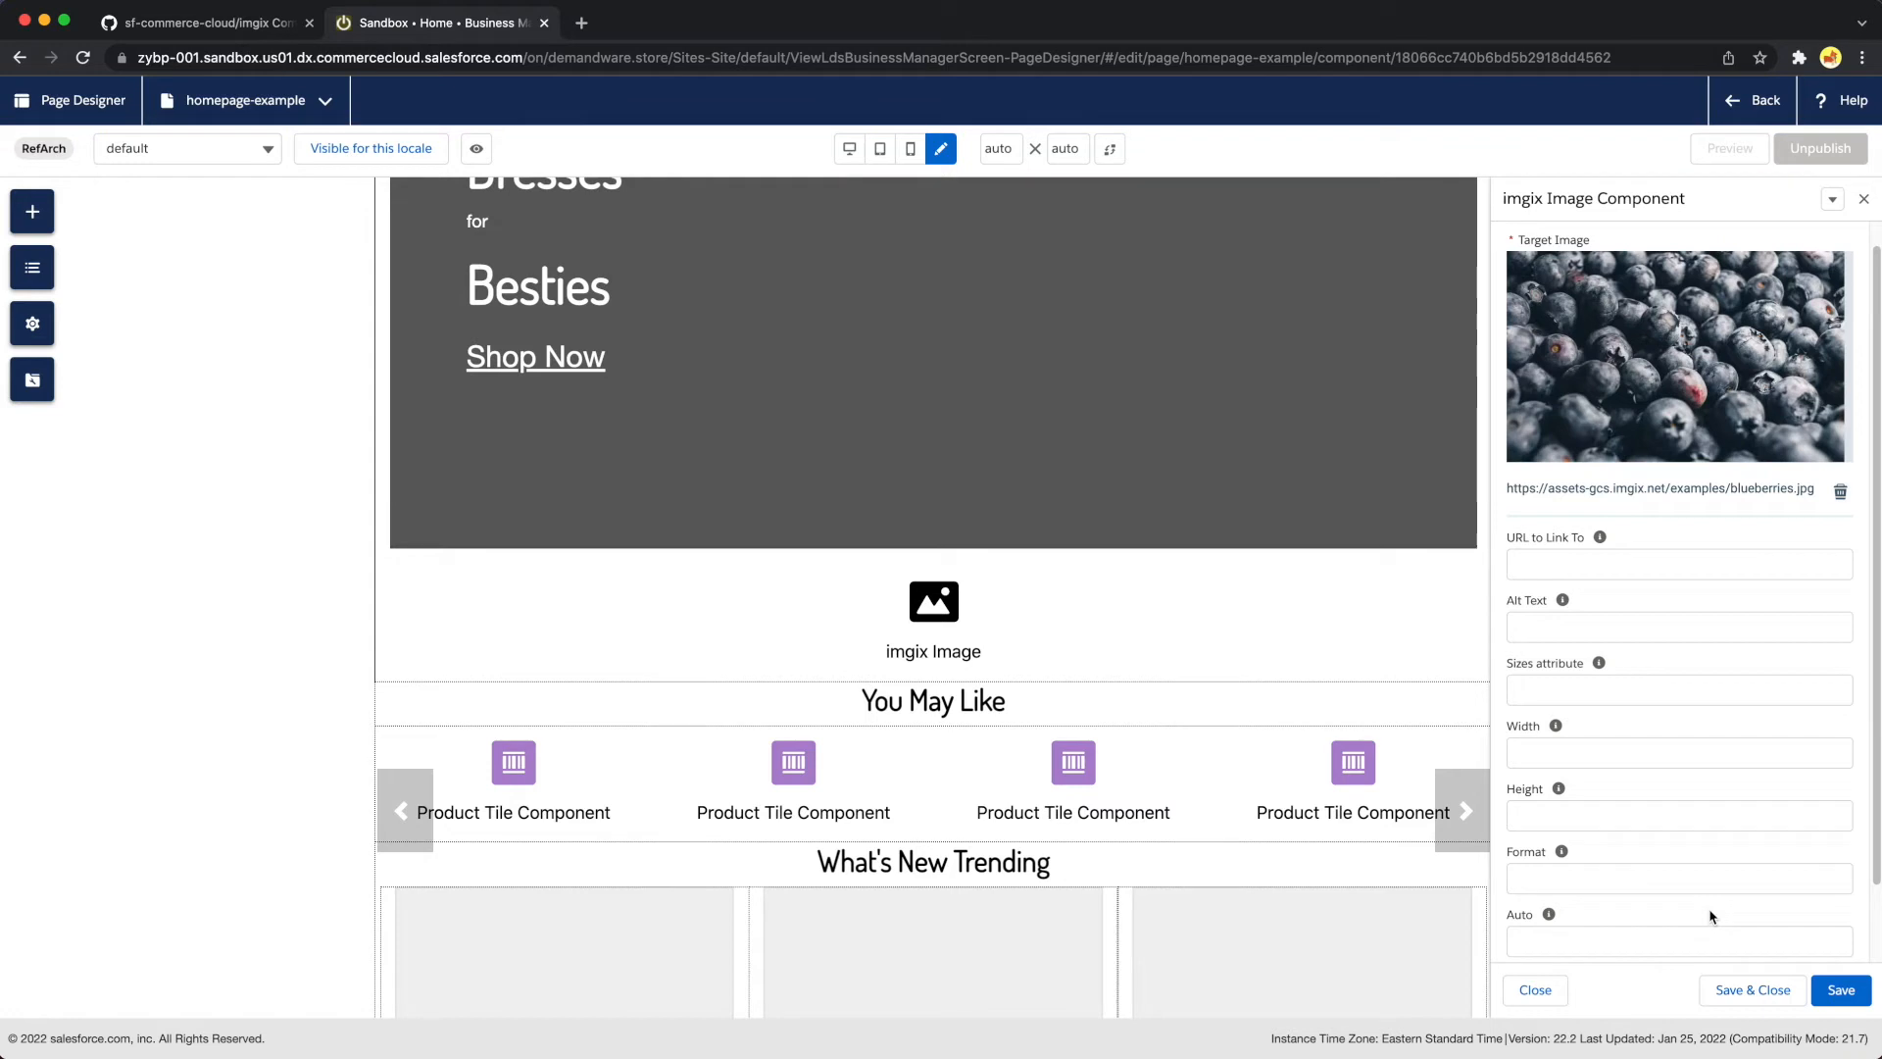
pyautogui.moveTo(1813, 493); pyautogui.dragTo(1503, 494)
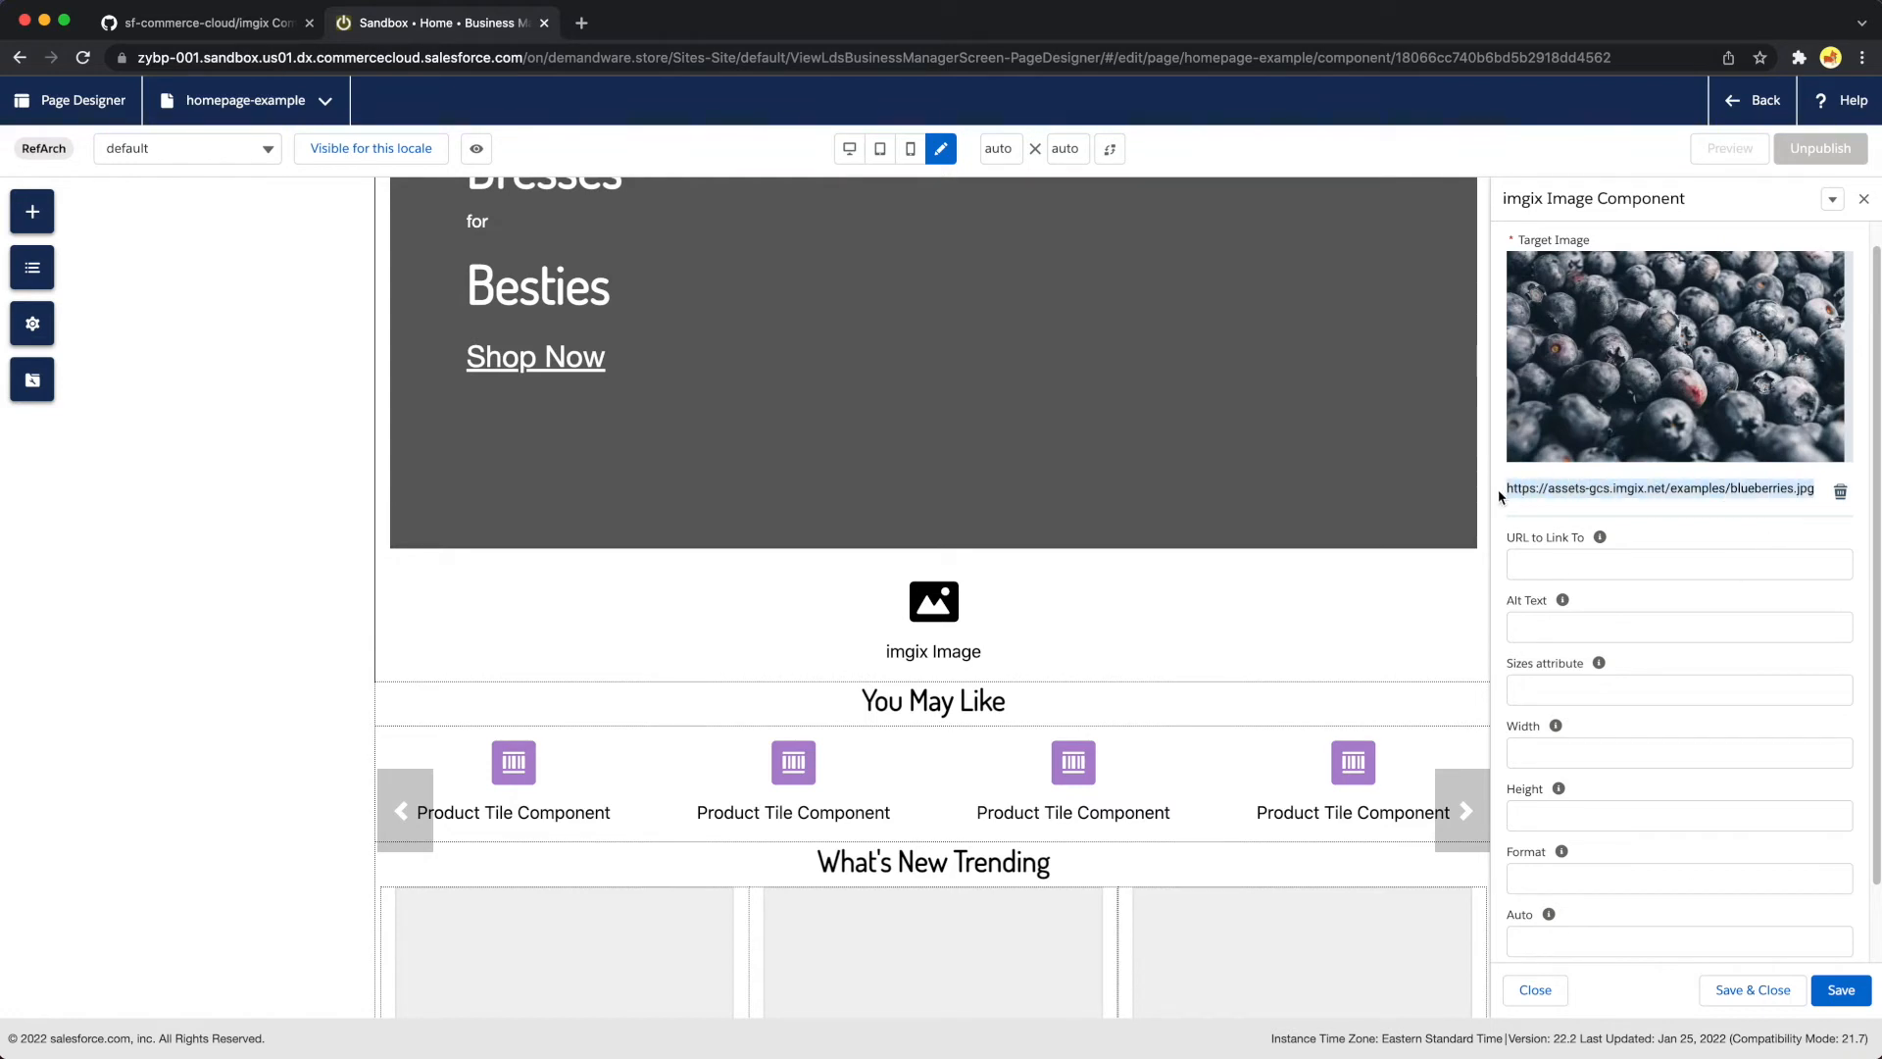
pyautogui.click(1840, 994)
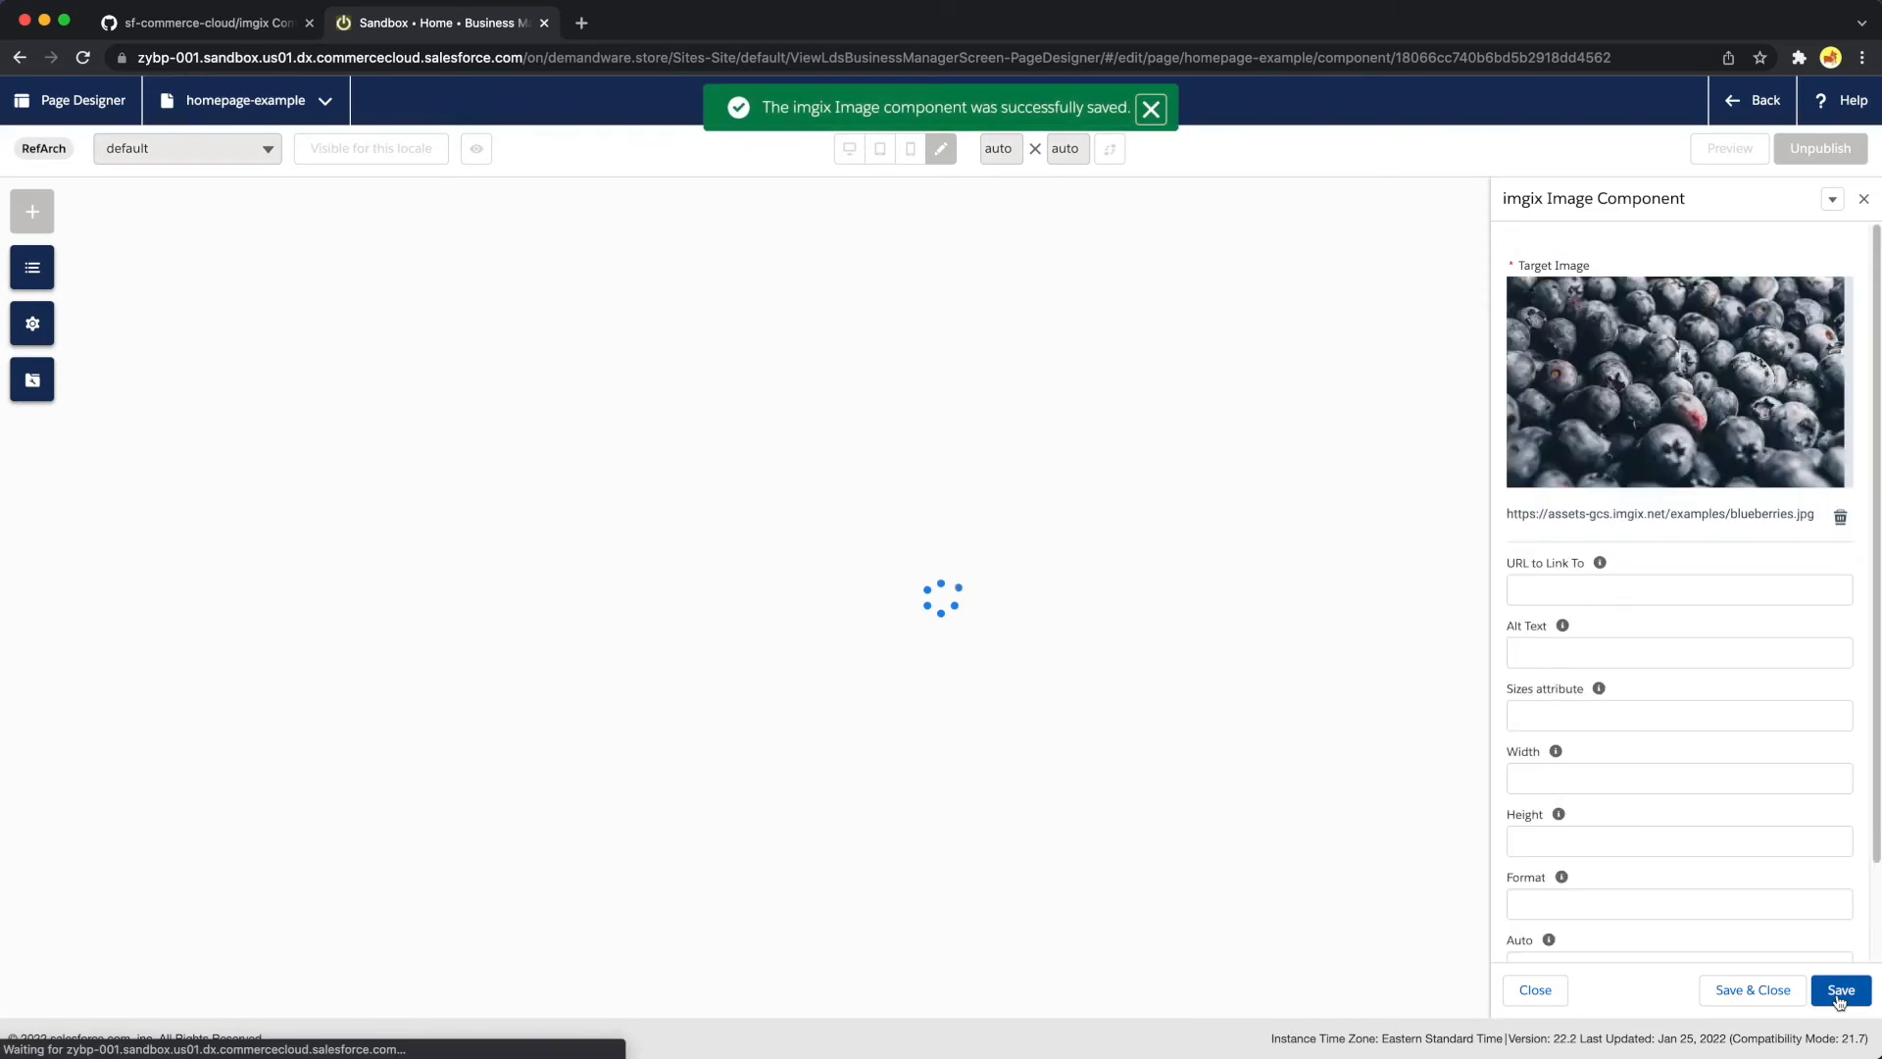
pyautogui.click(1843, 999)
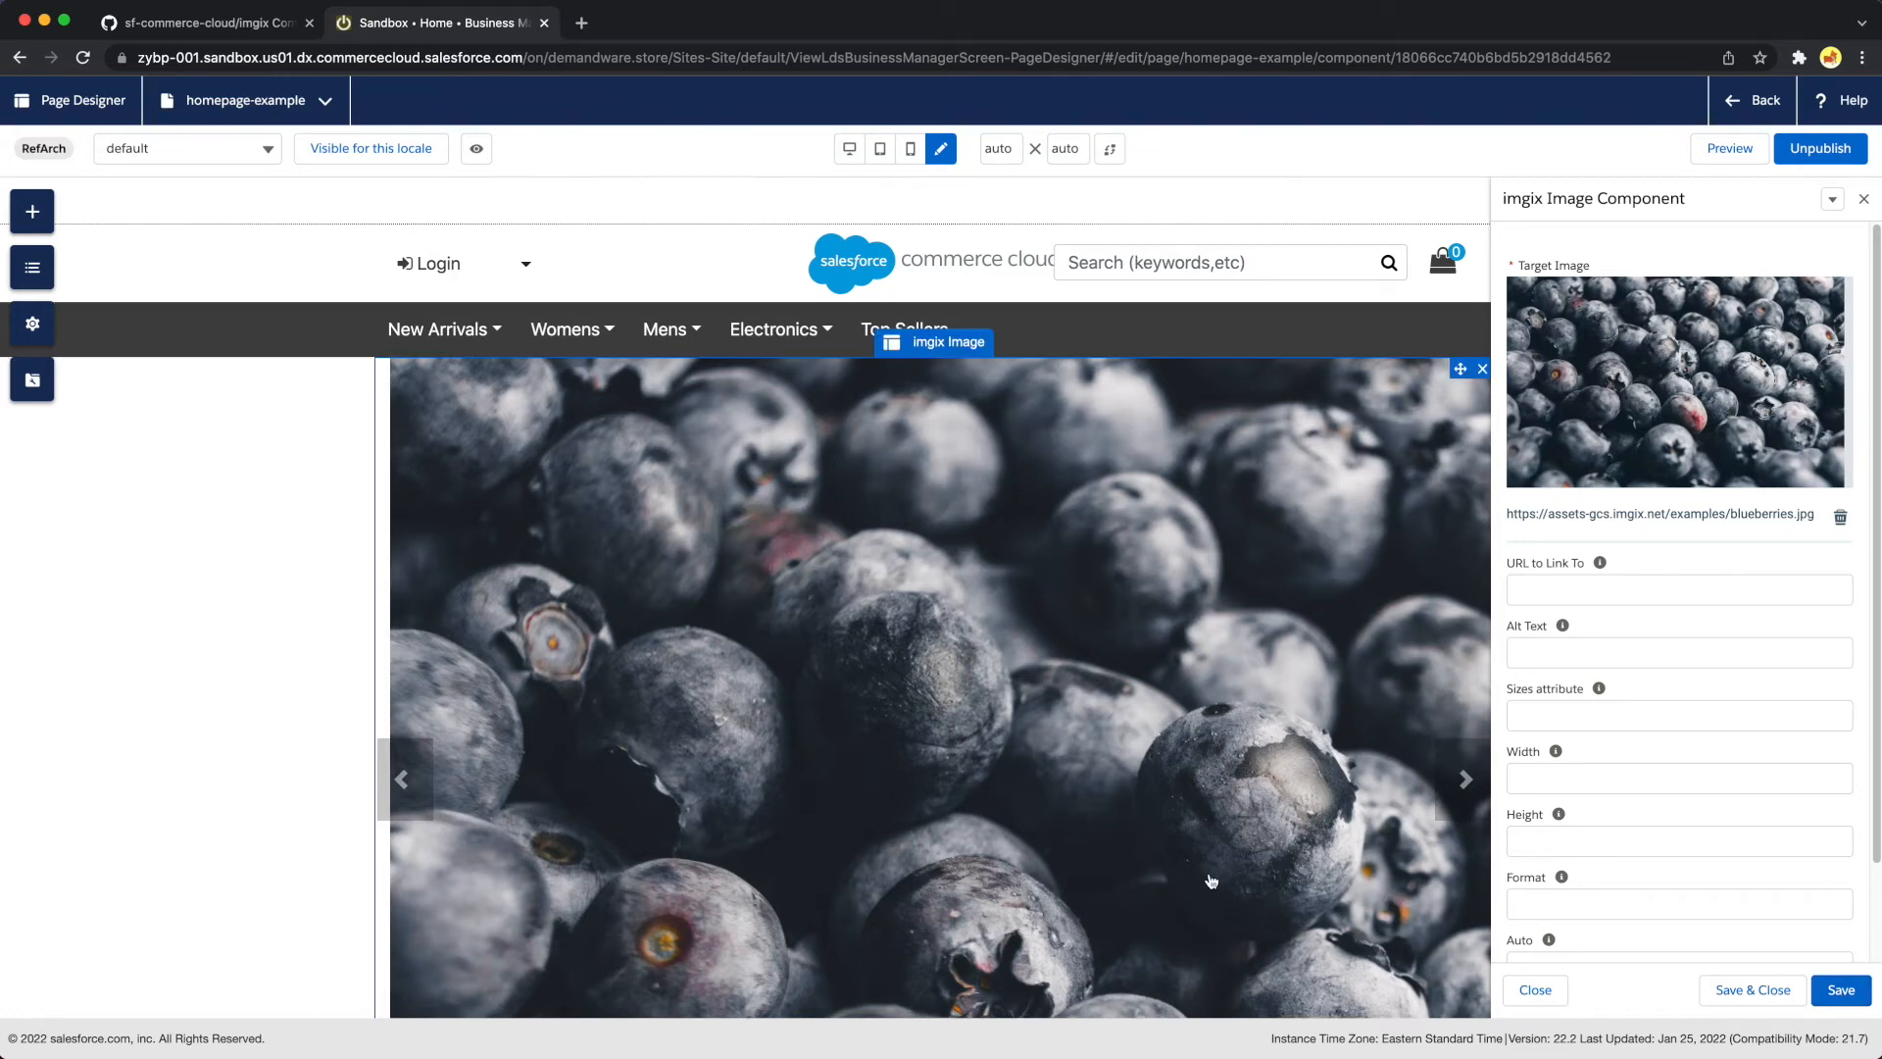
# Preview the homepage with the blueberries image in its carousel, and return to the edit view
pyautogui.scroll(-6, 1211, 881)
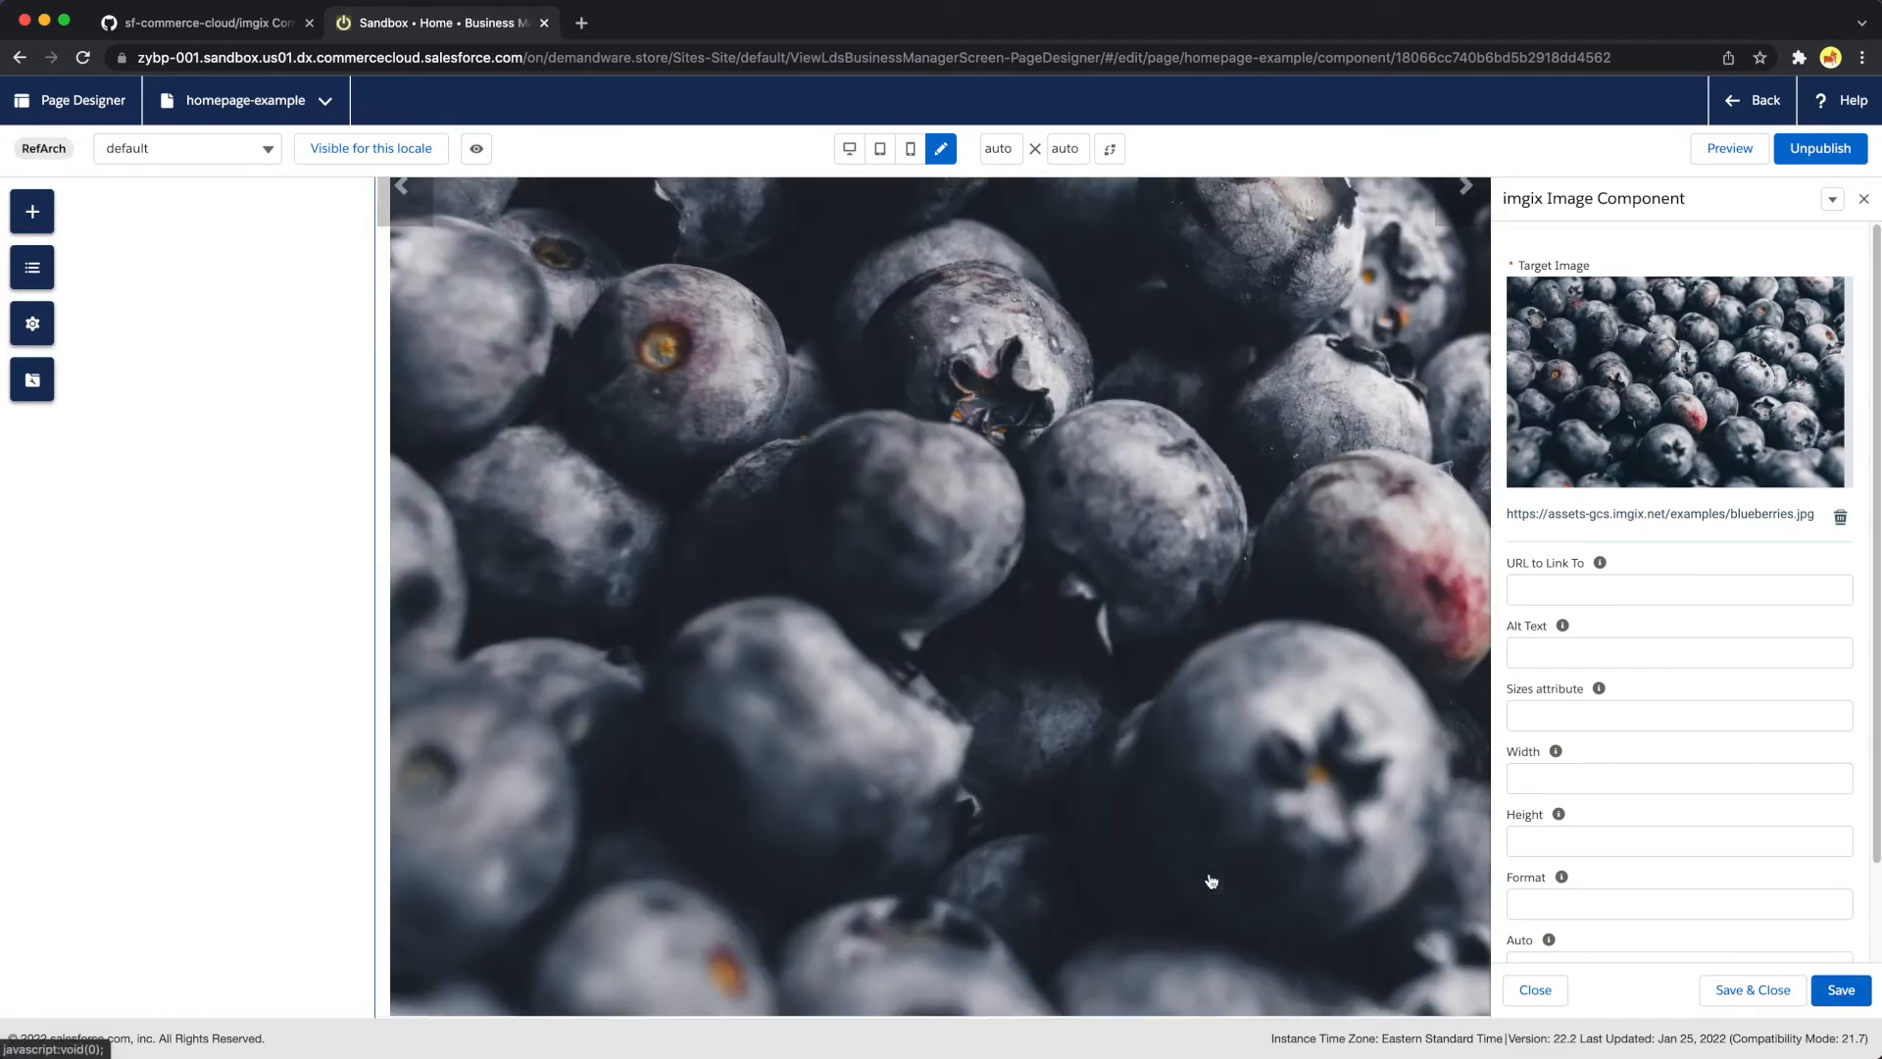
pyautogui.click(1717, 145)
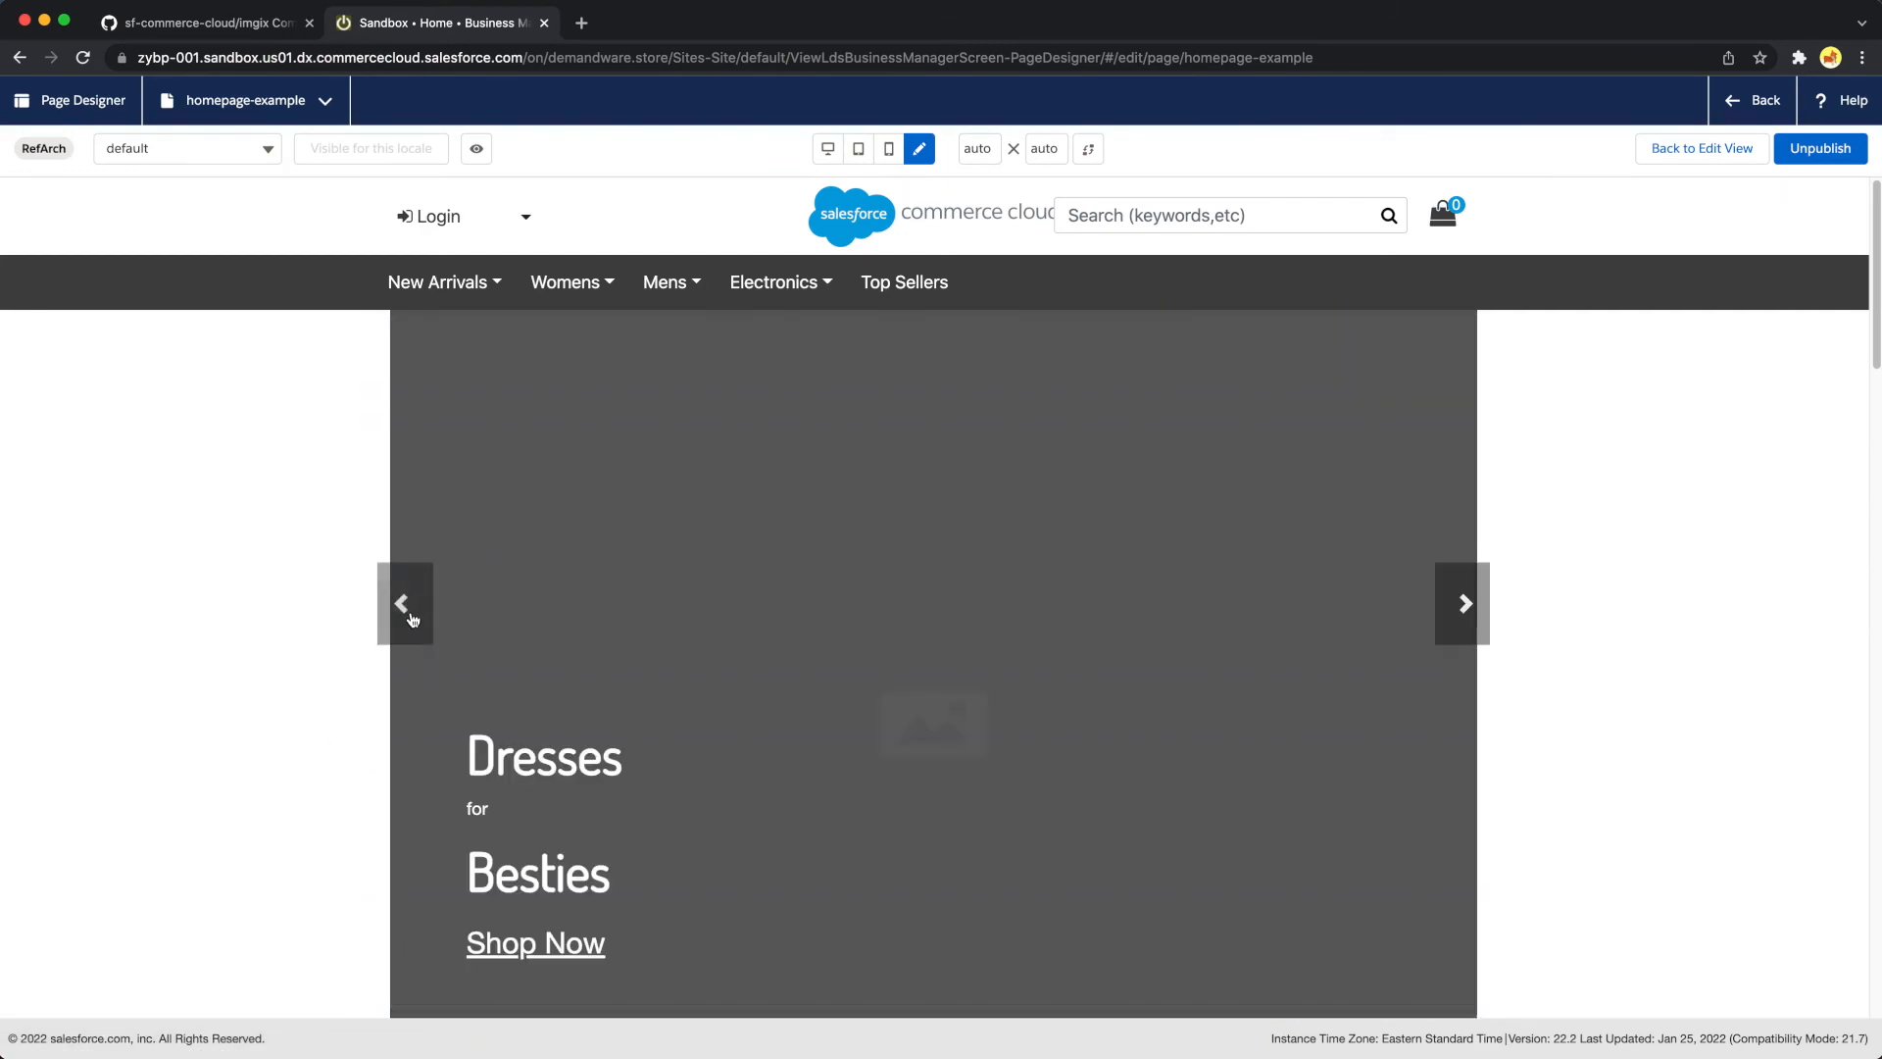
pyautogui.click(406, 612)
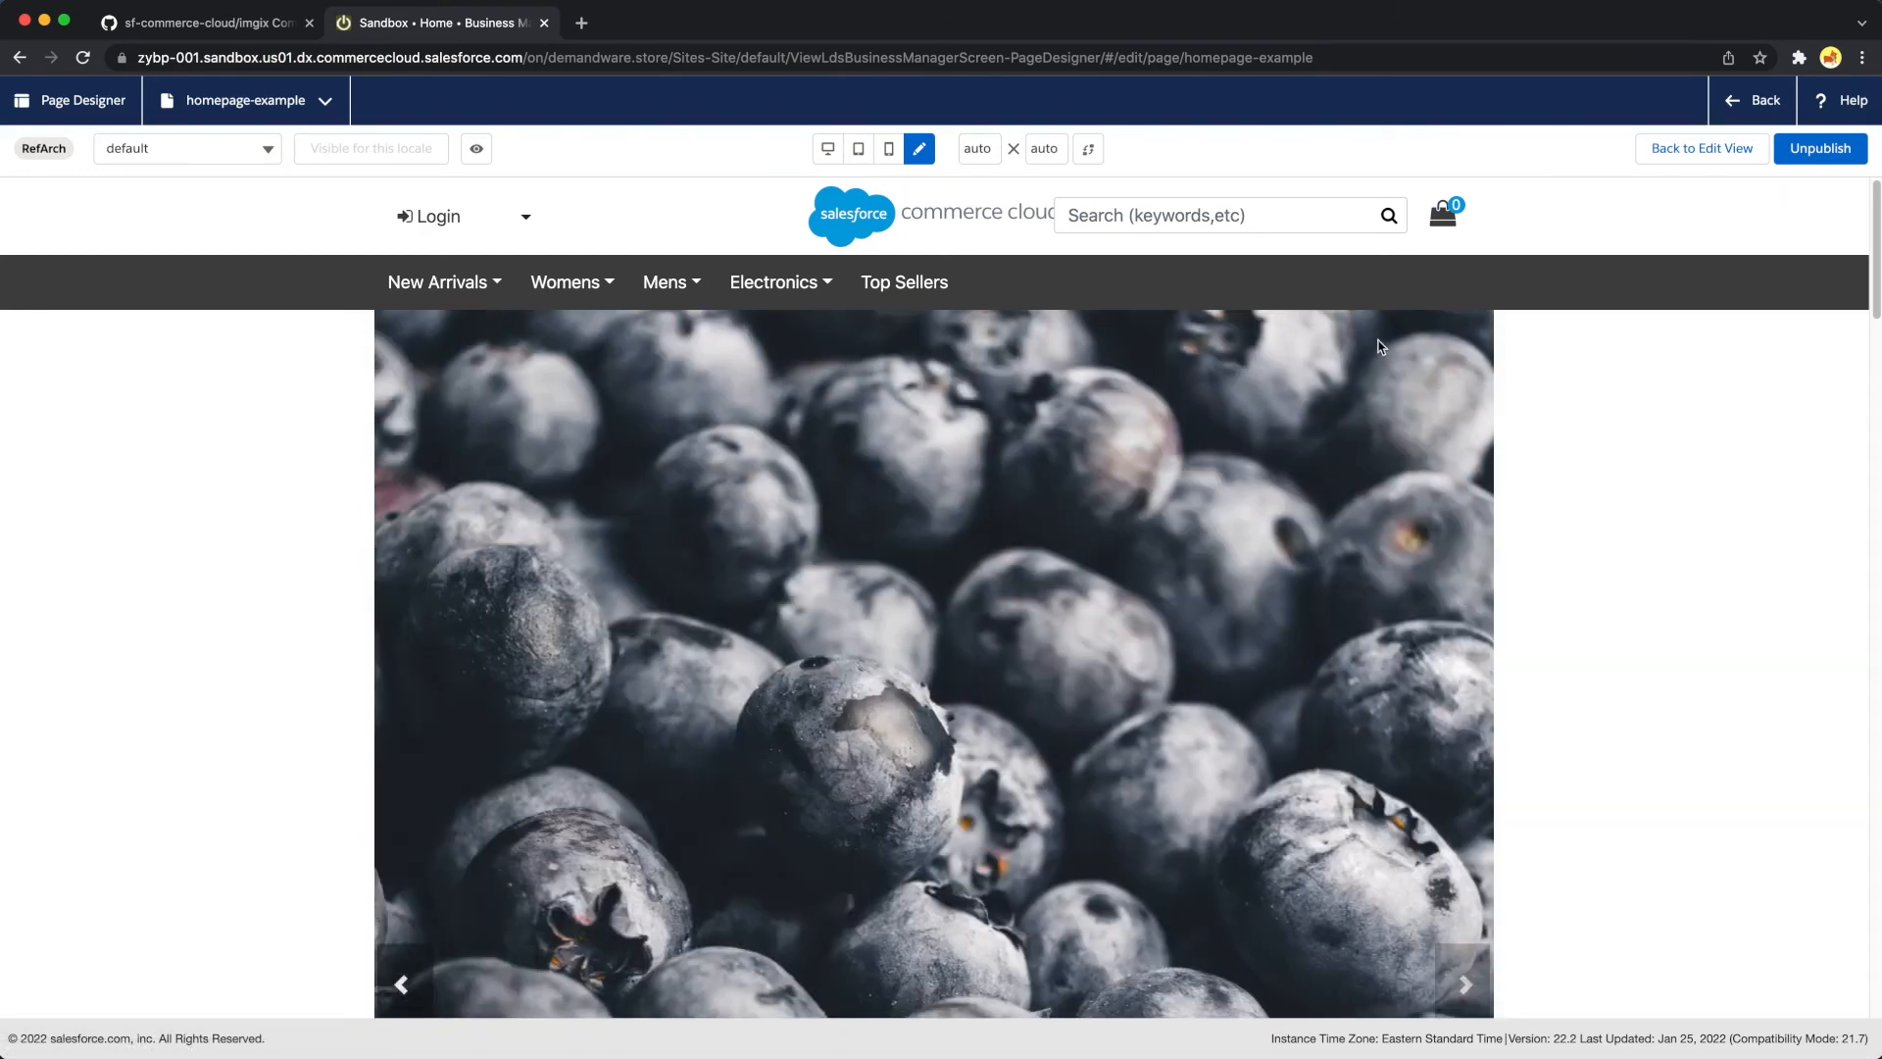
pyautogui.click(1716, 149)
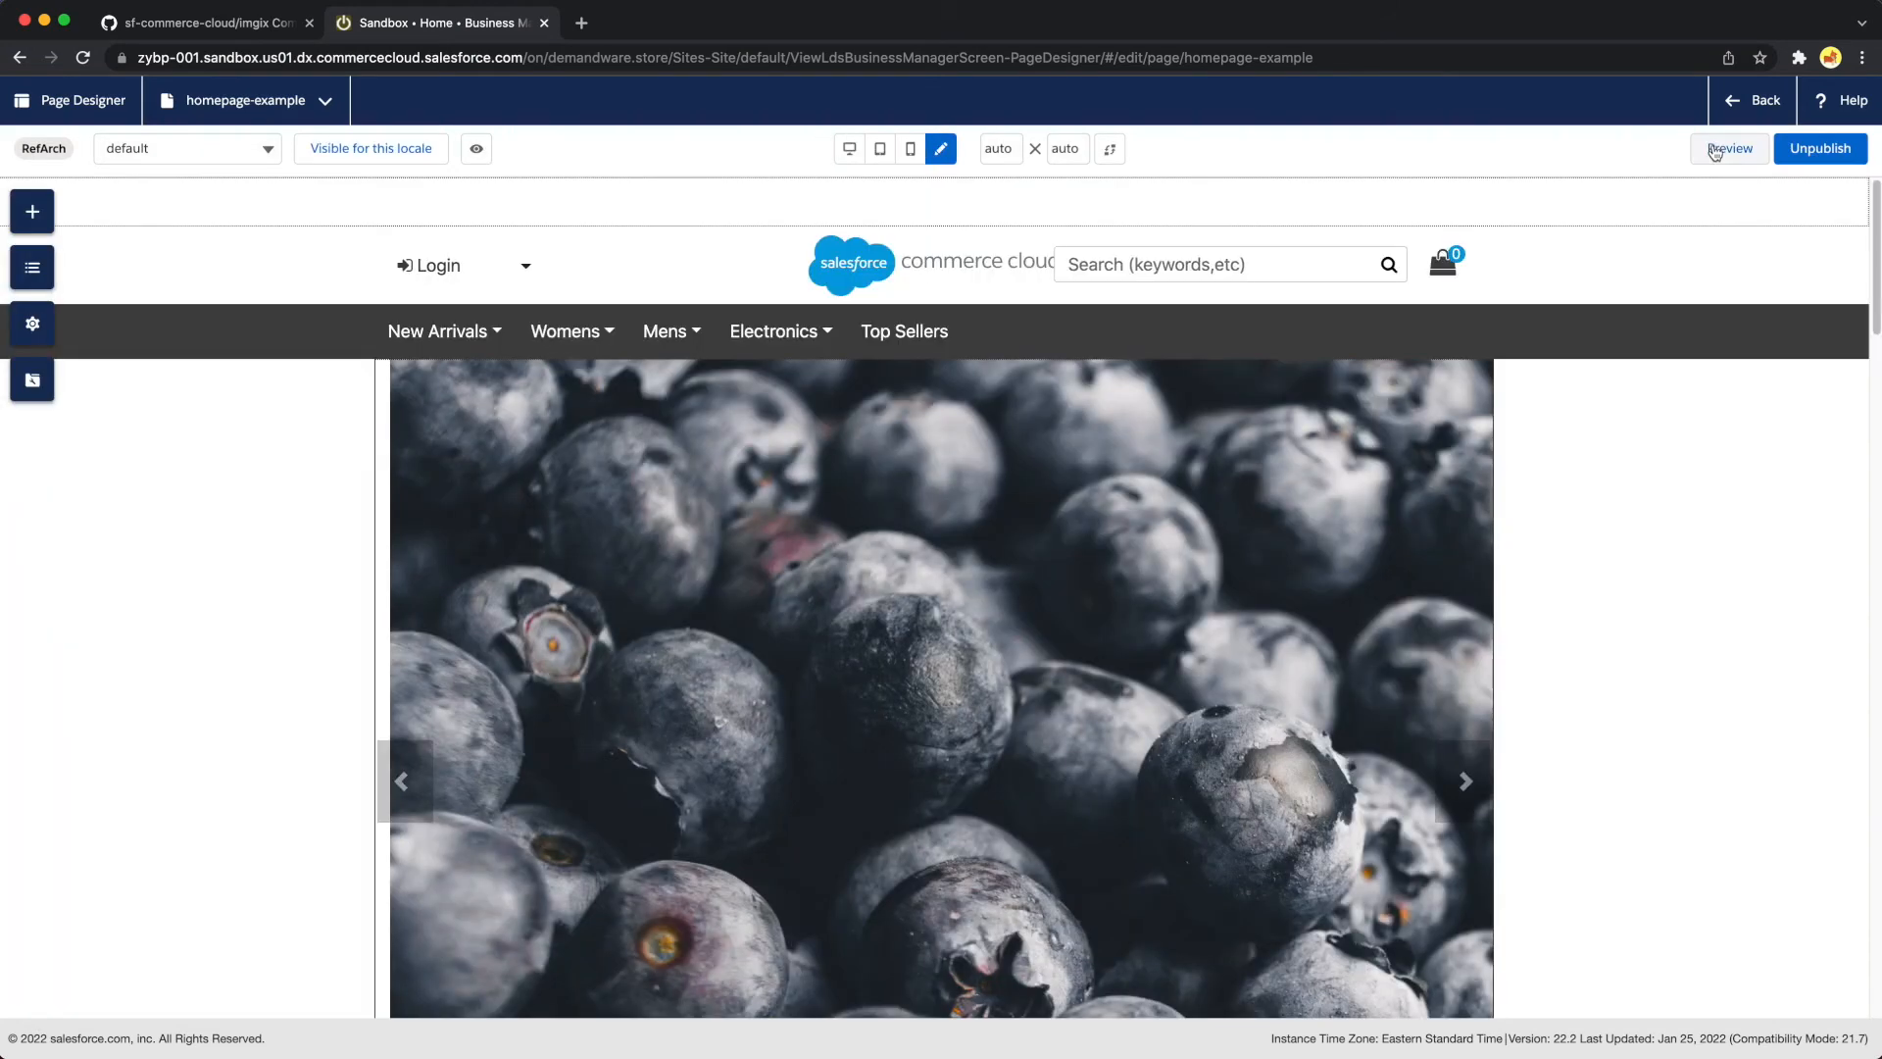
# Reopen the blueberries imgix Image component's settings and look over the image on the page
pyautogui.click(1099, 635)
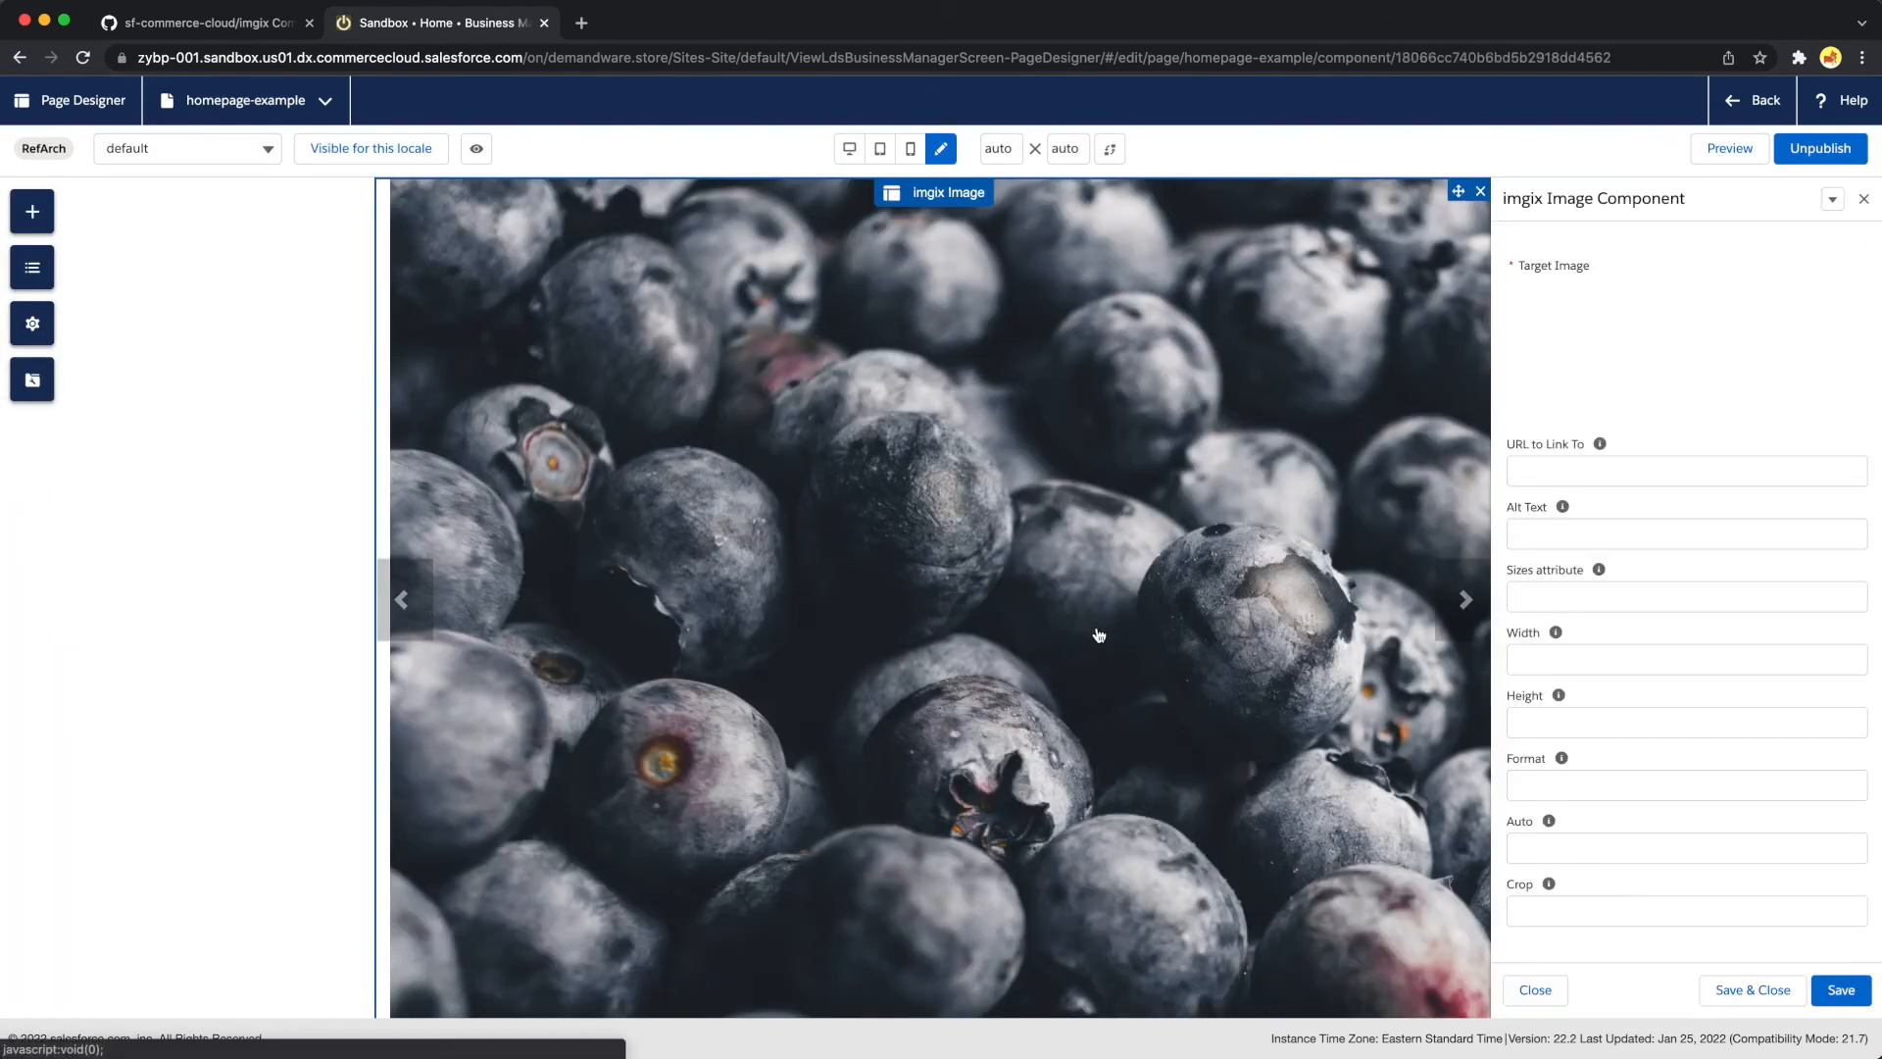
pyautogui.scroll(2, 1098, 623)
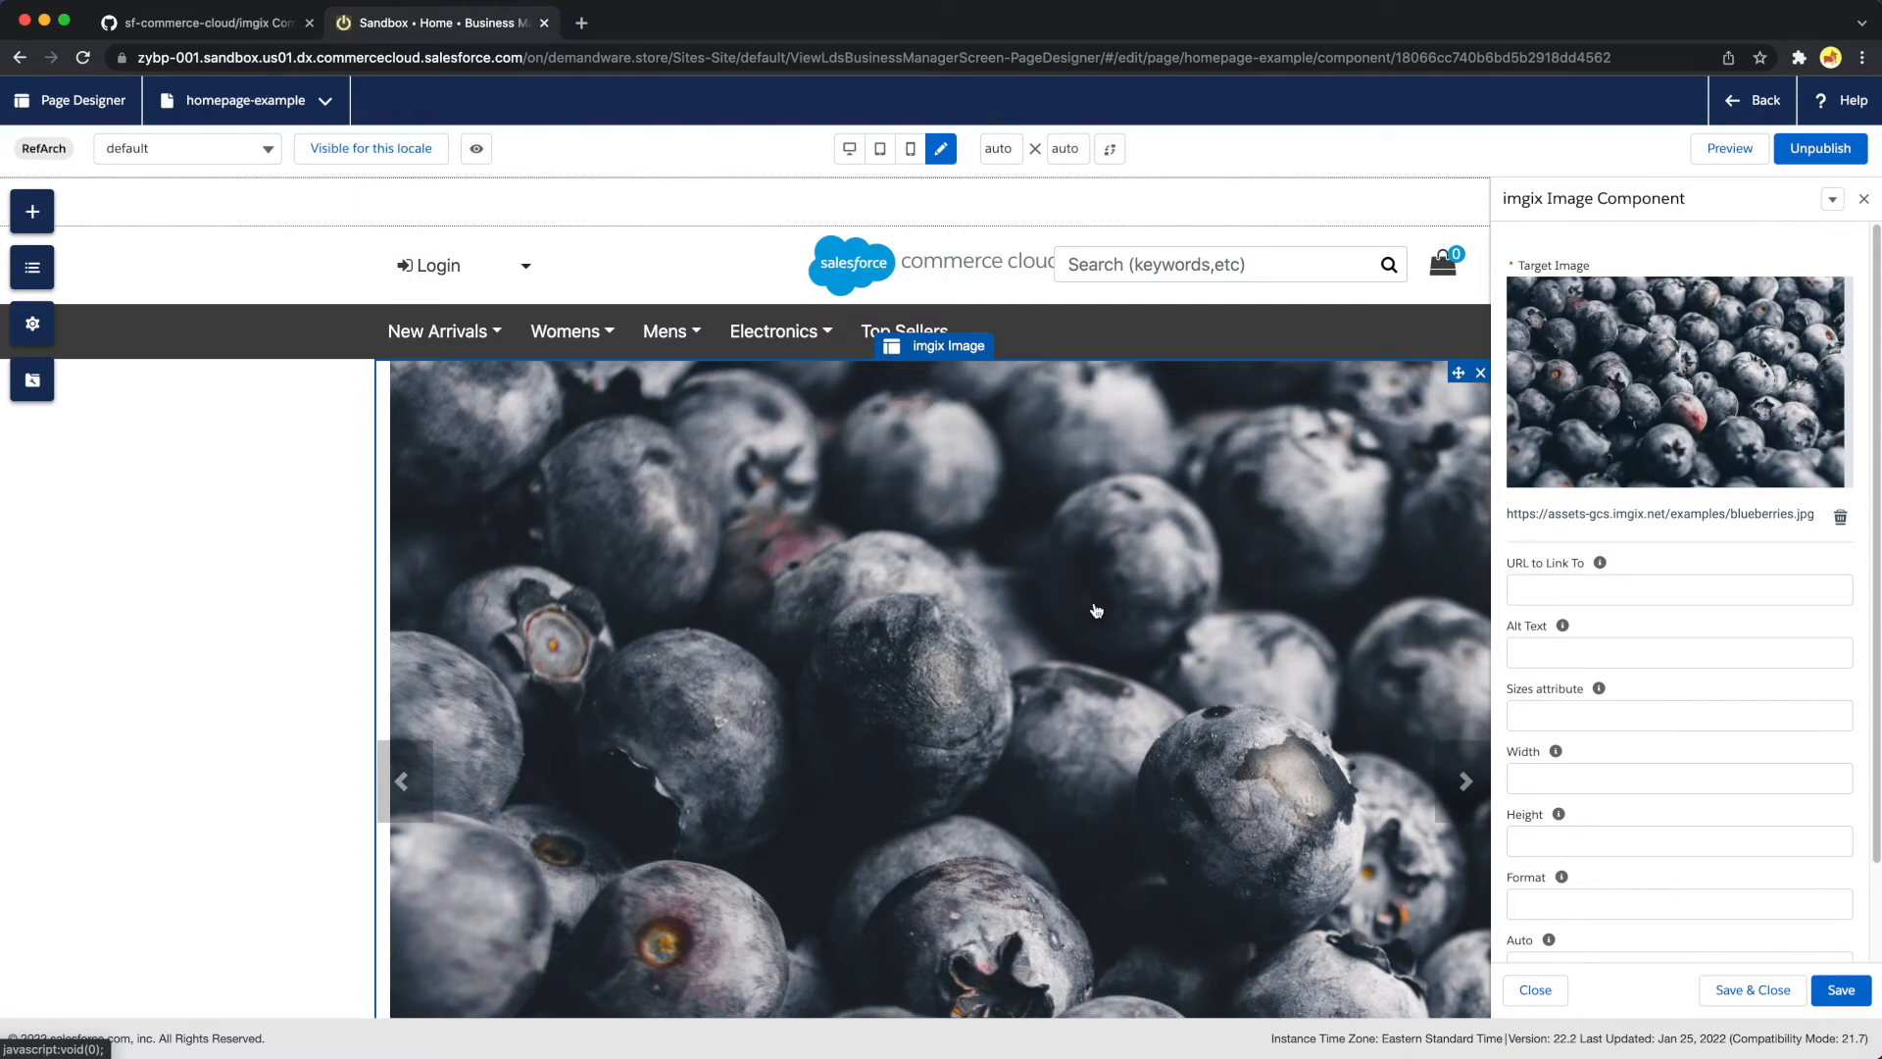
pyautogui.scroll(-2, 1053, 773)
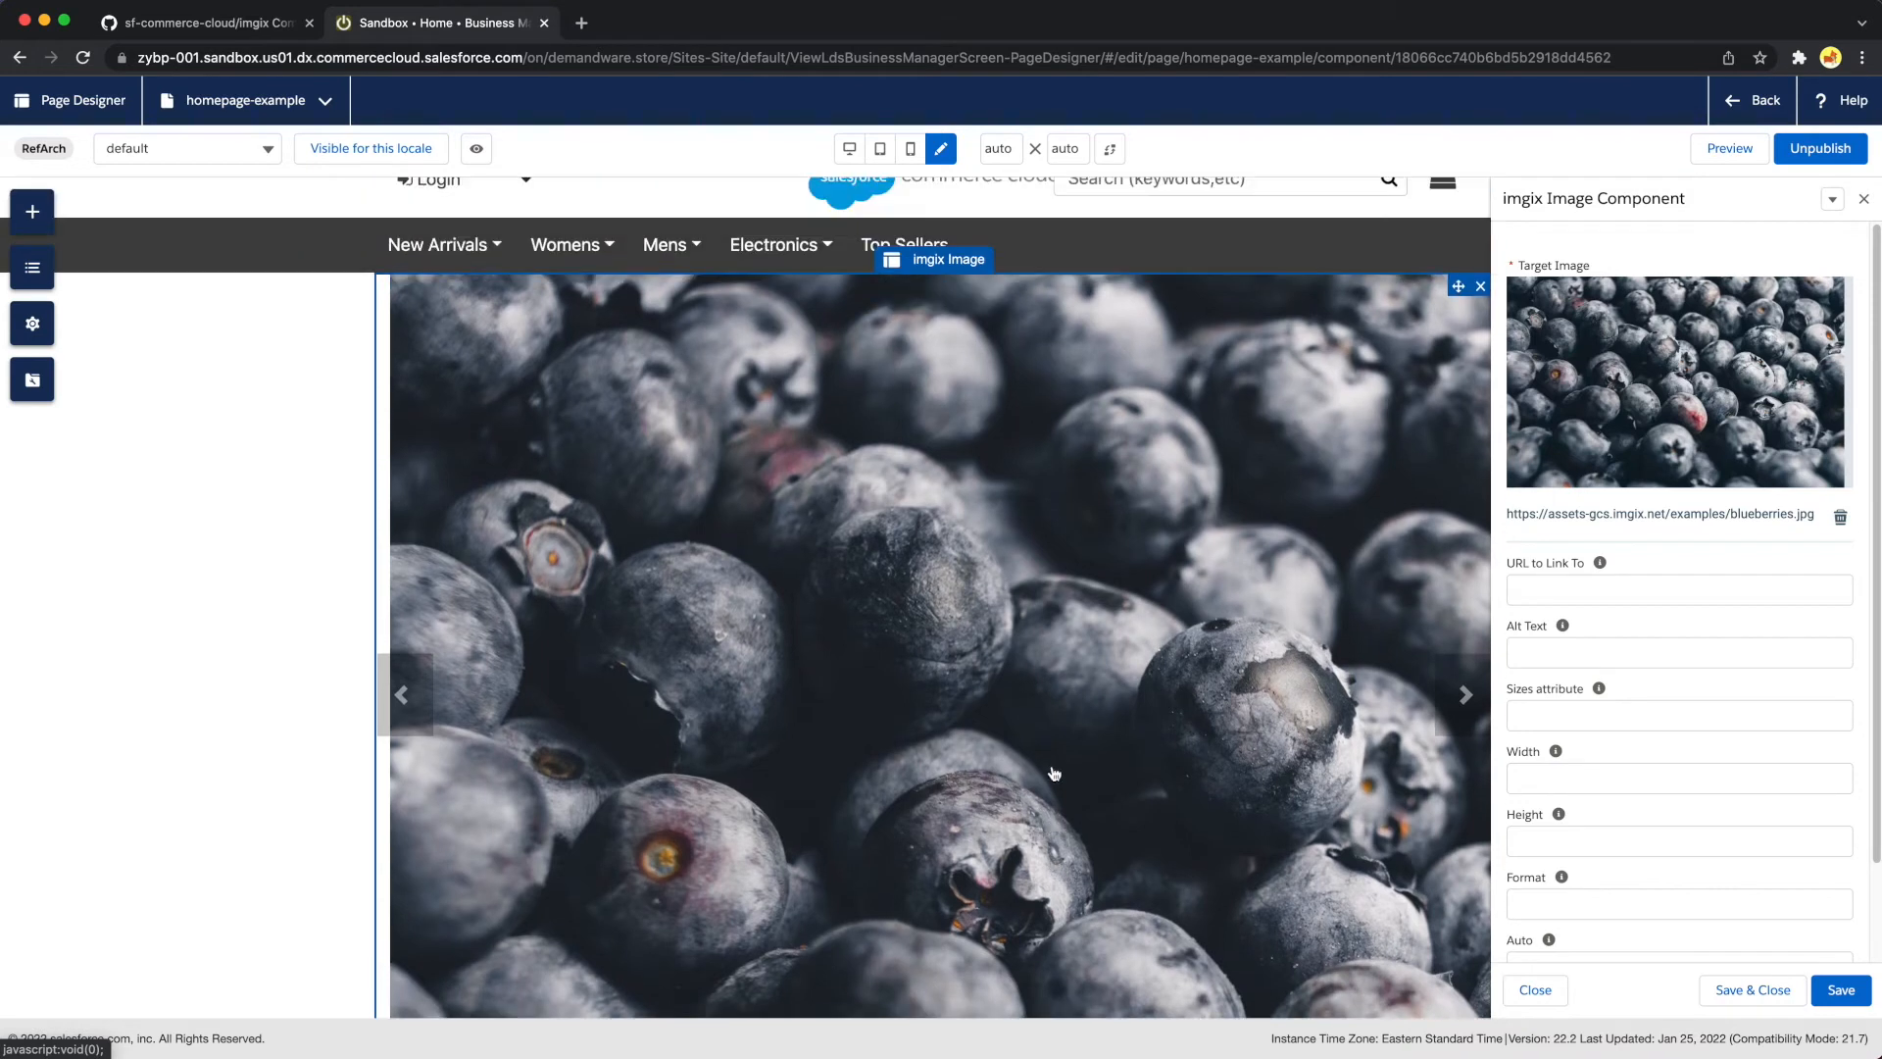
pyautogui.scroll(2, 1054, 773)
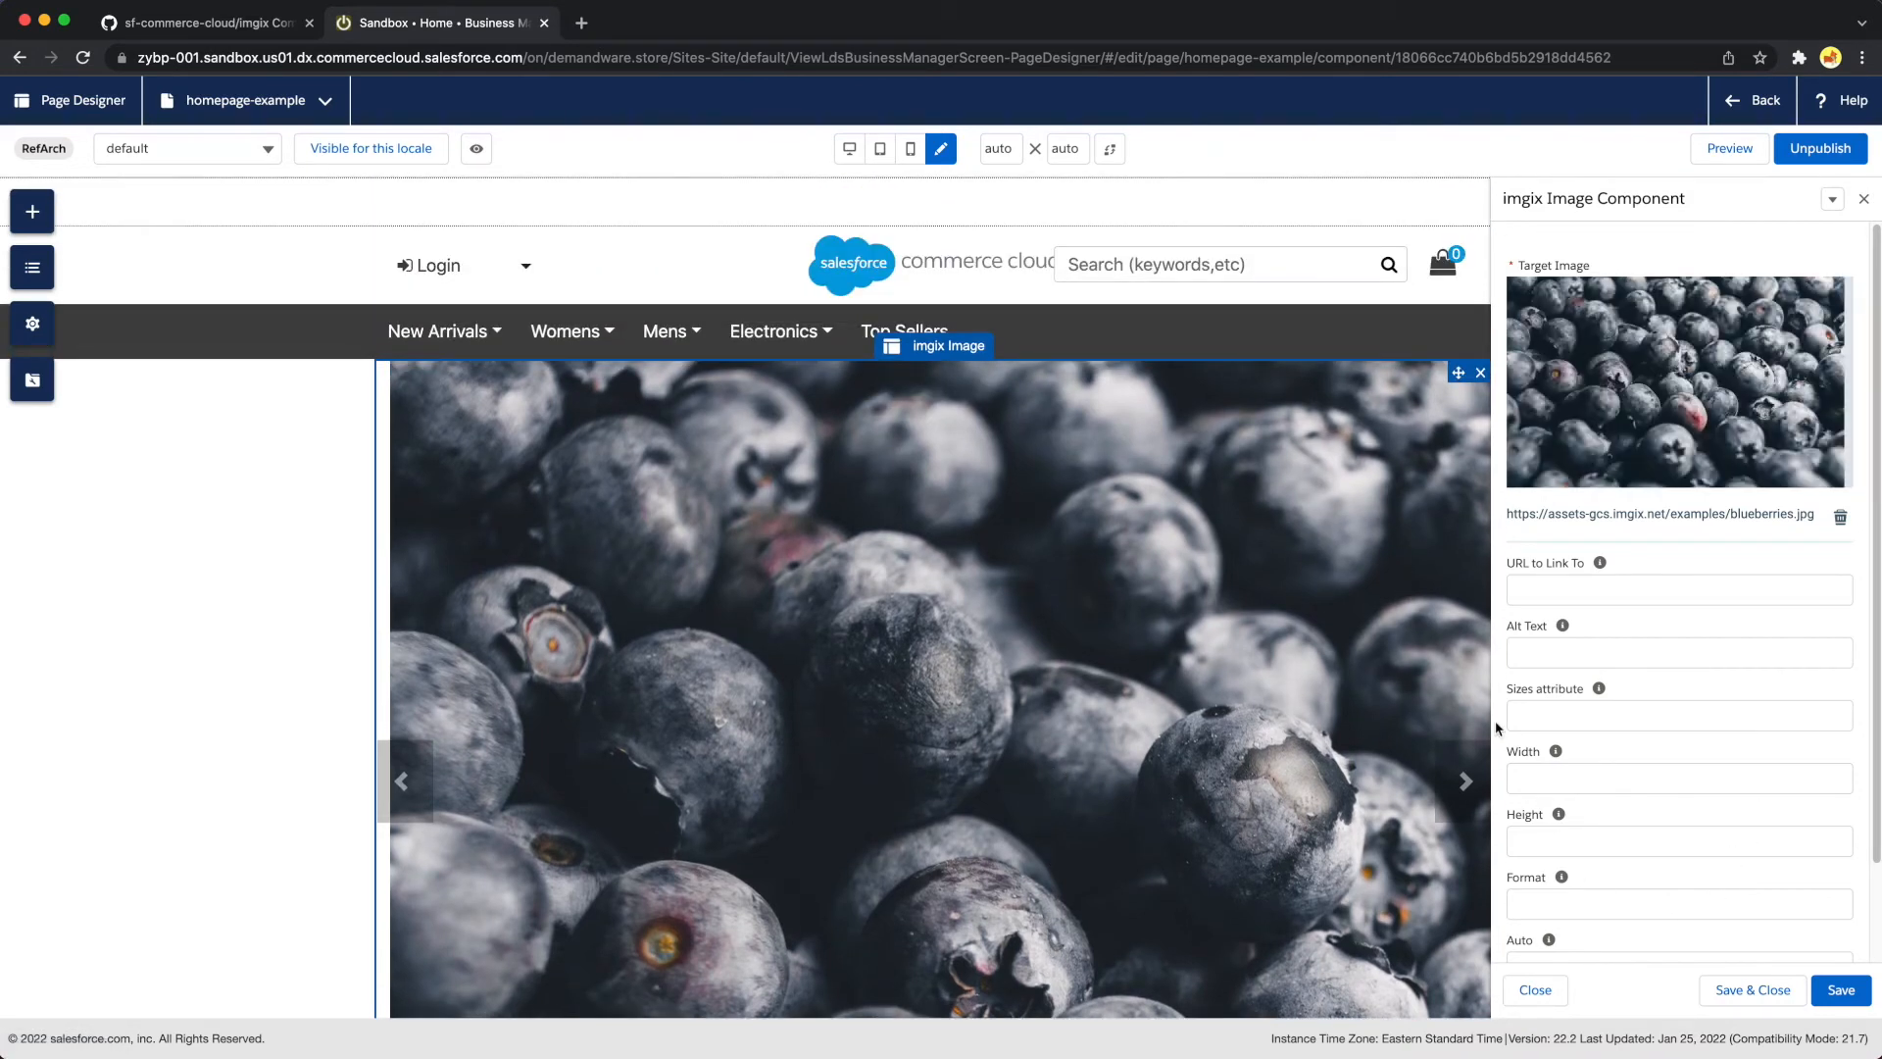
# Set the blueberries imgix Image component's width to 1090, save it, and look over the resized image on the page
pyautogui.click(1577, 775)
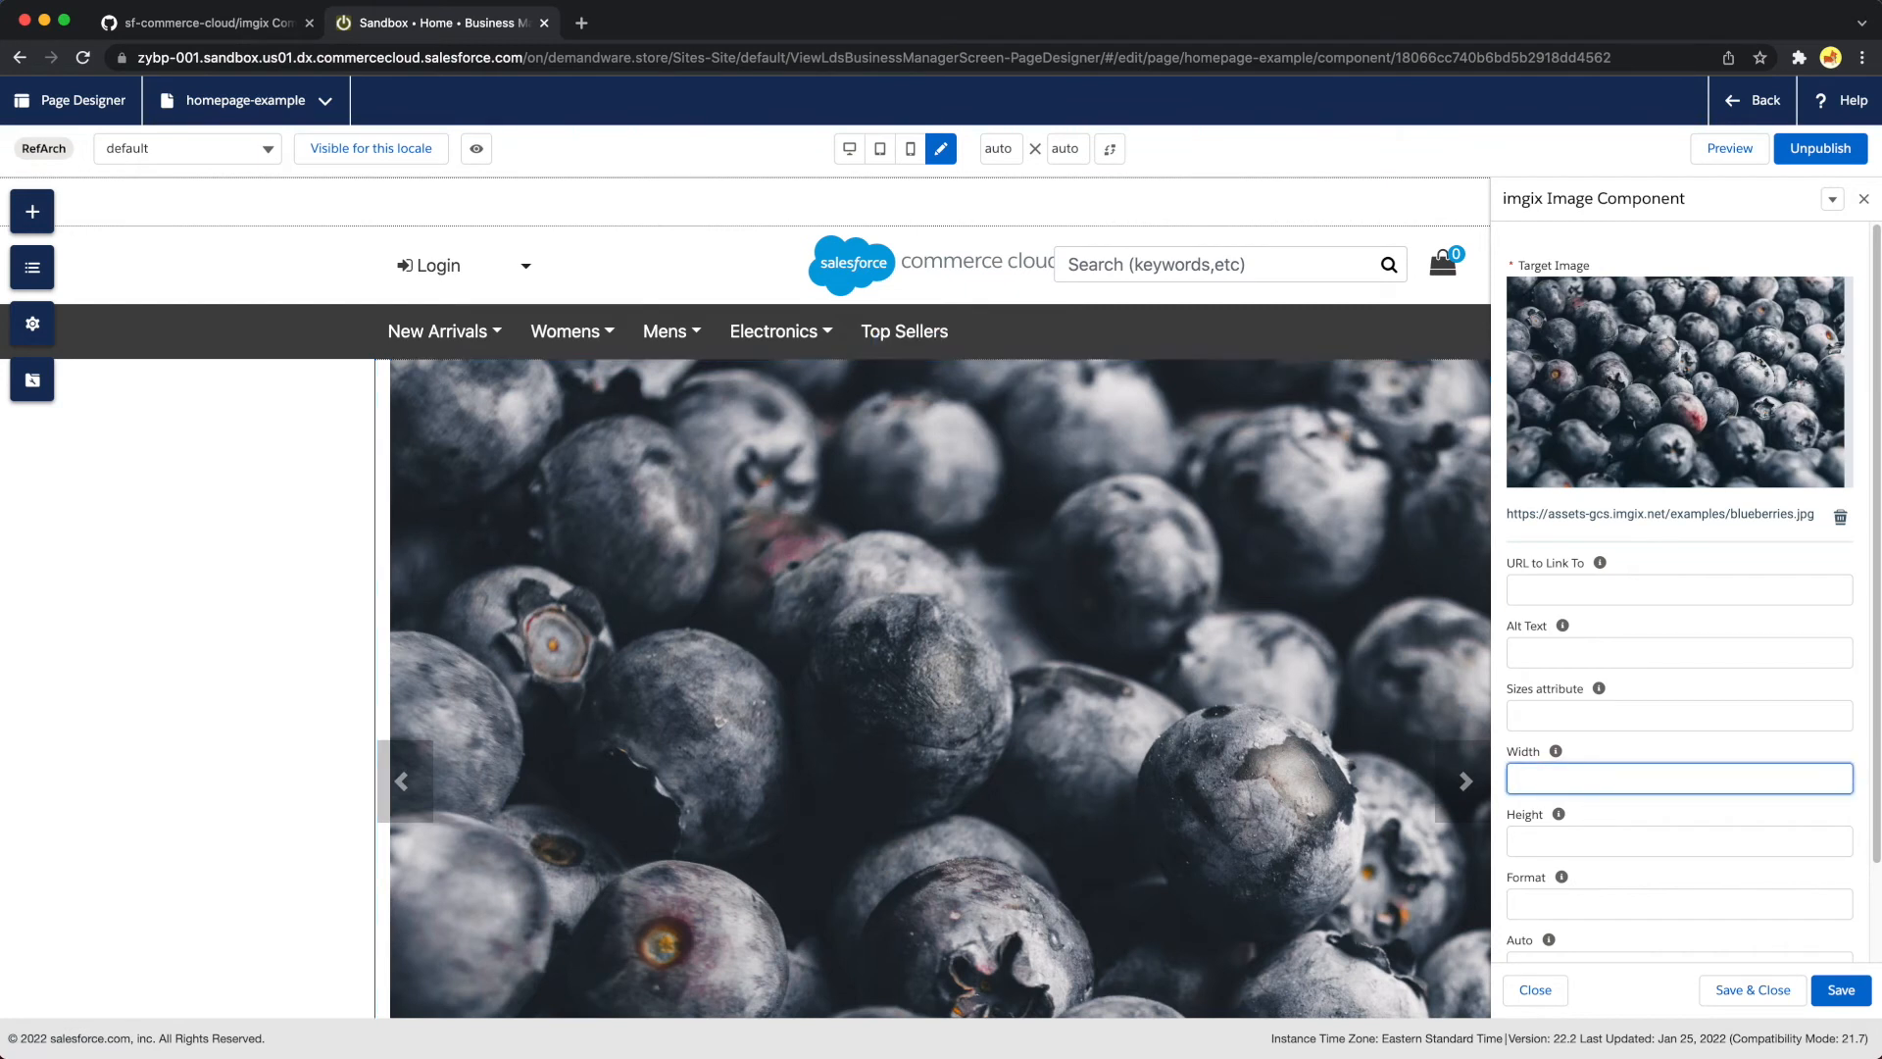
pyautogui.write('1090')
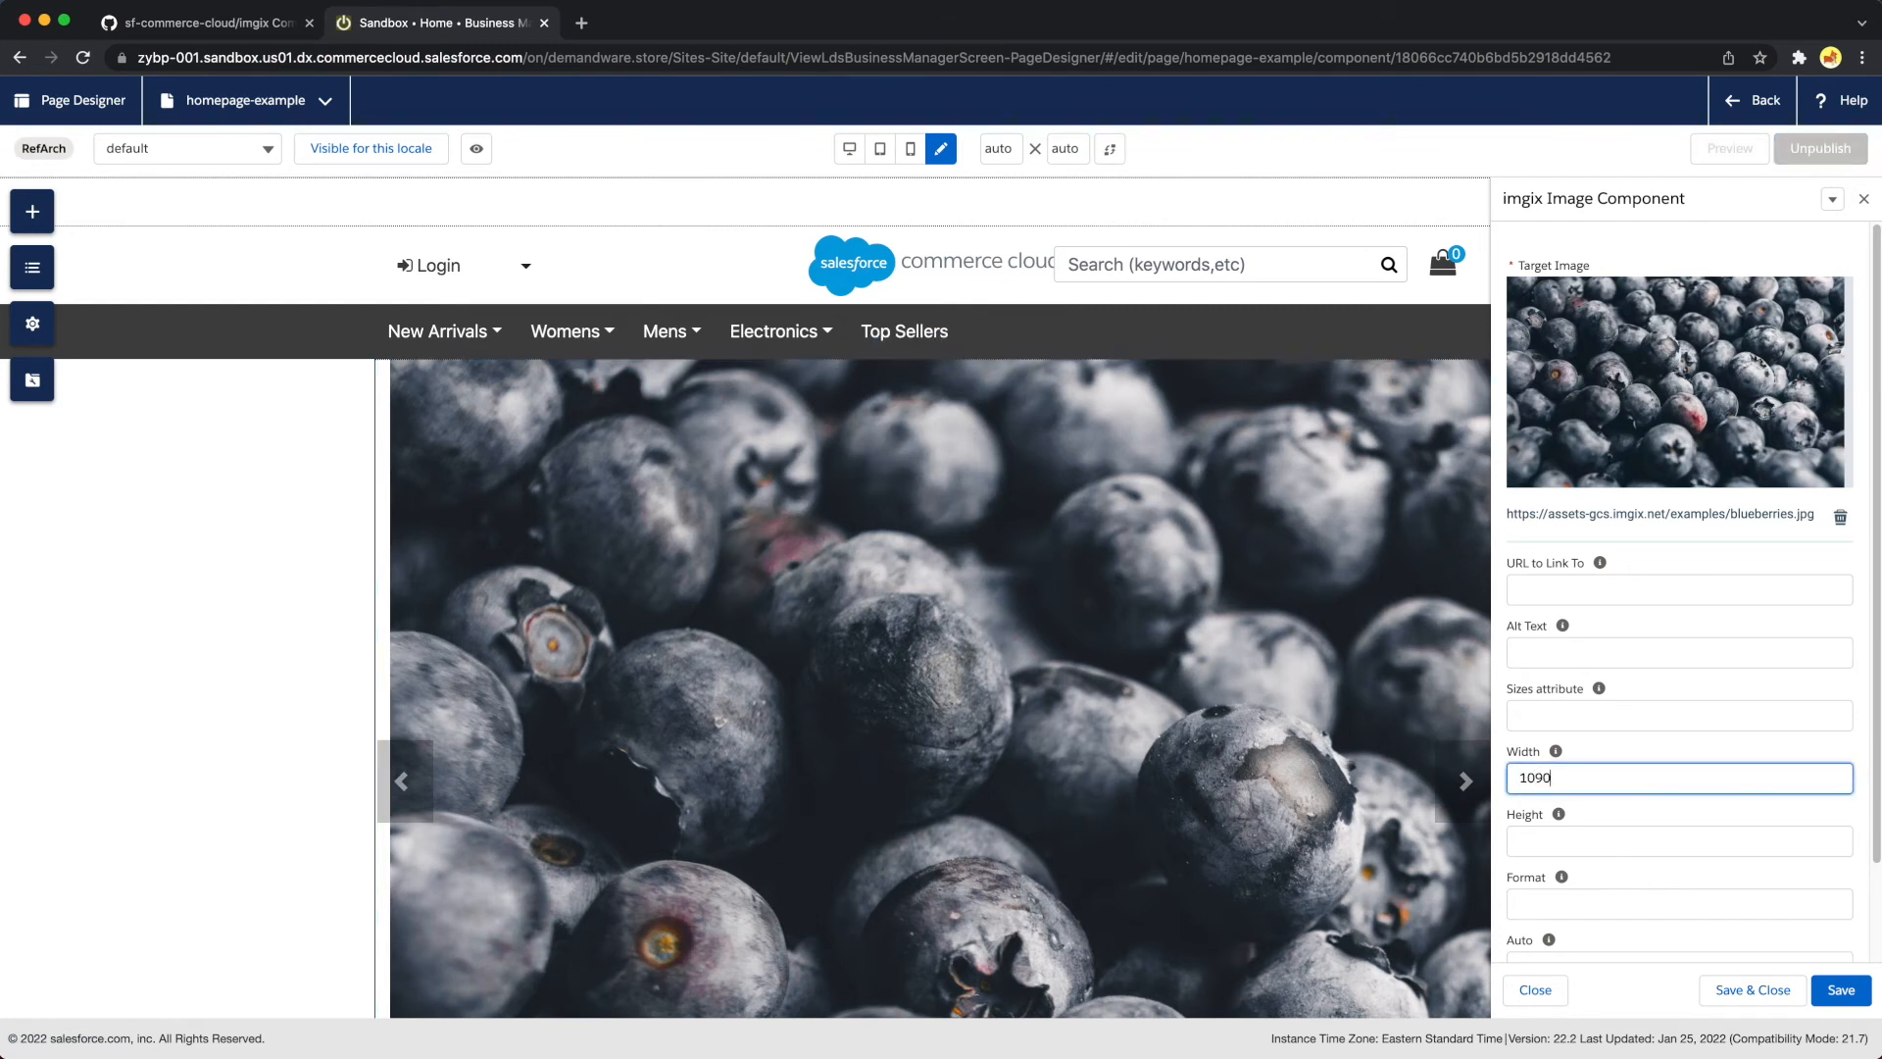
pyautogui.click(1843, 991)
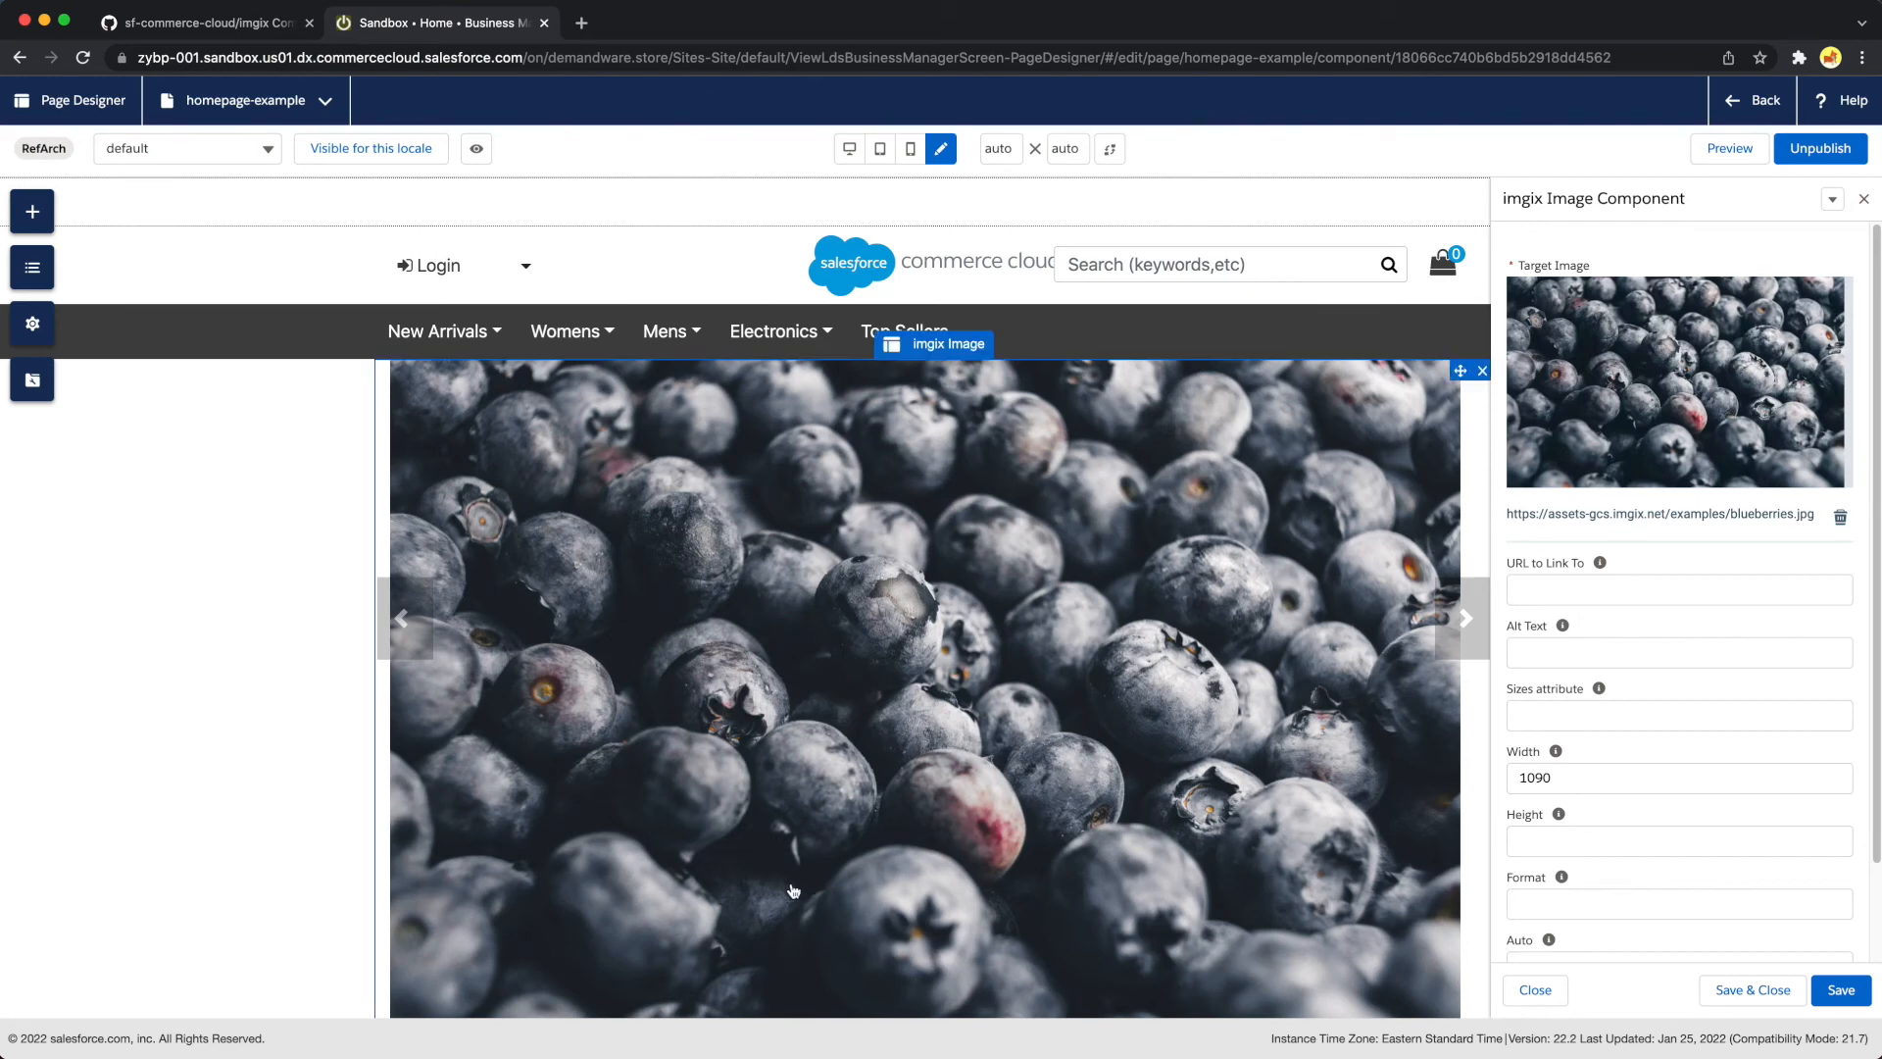
pyautogui.scroll(-4, 1078, 843)
pyautogui.scroll(5, 1071, 861)
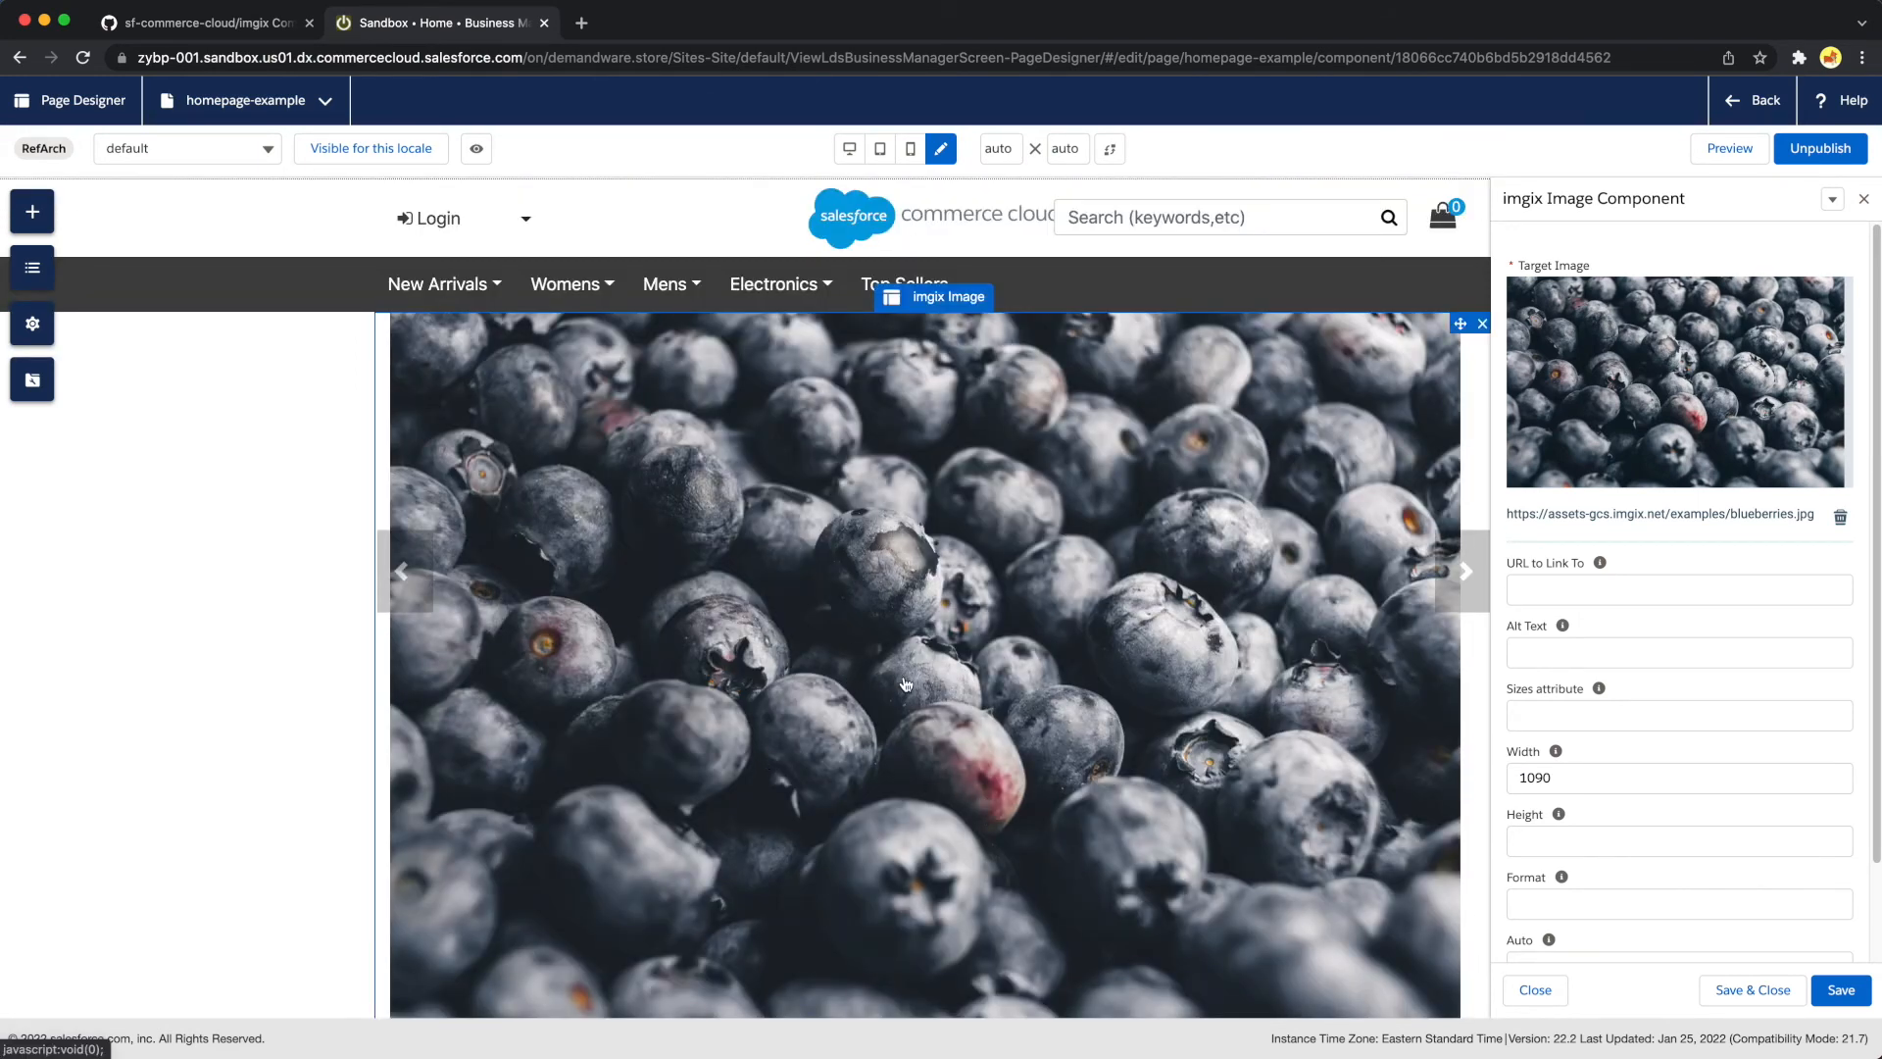
# Inspect the blueberries image element in the browser's developer tools to check its source URL parameters, and close the tools
pyautogui.rightClick(885, 648)
pyautogui.click(1004, 835)
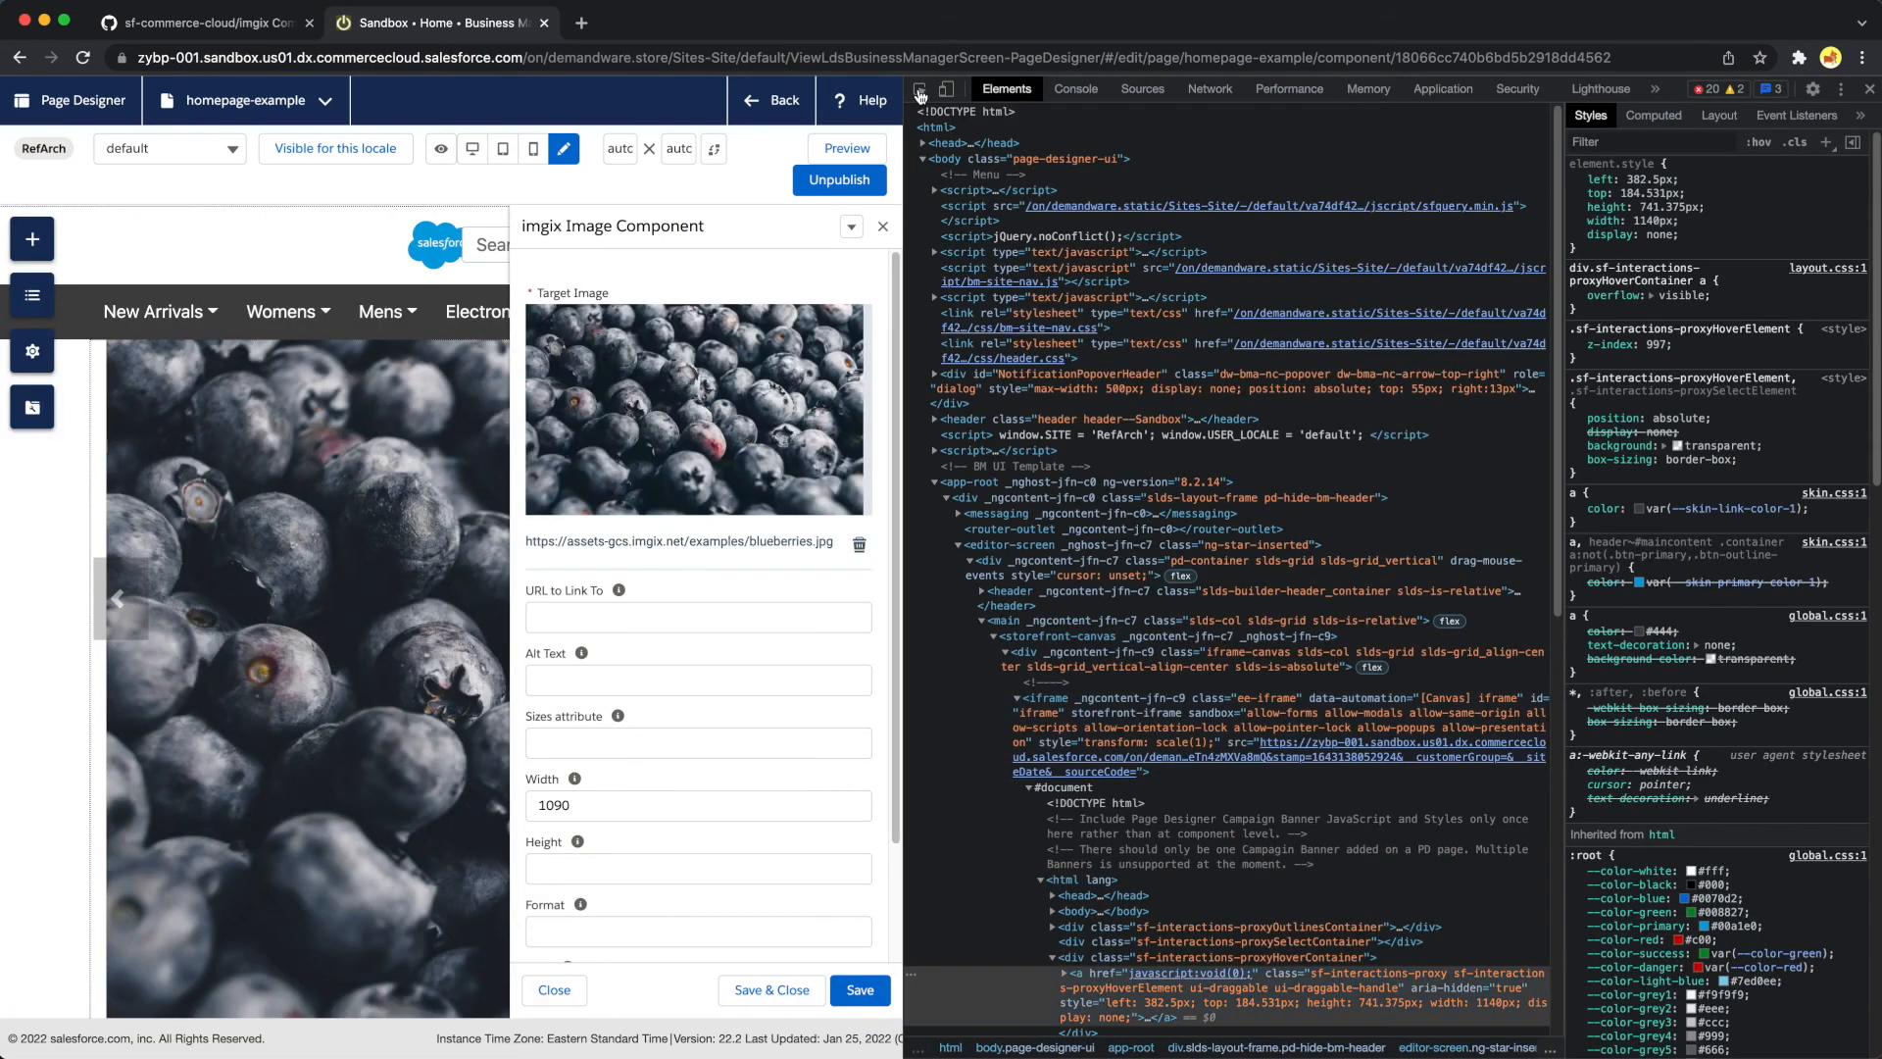
pyautogui.click(920, 93)
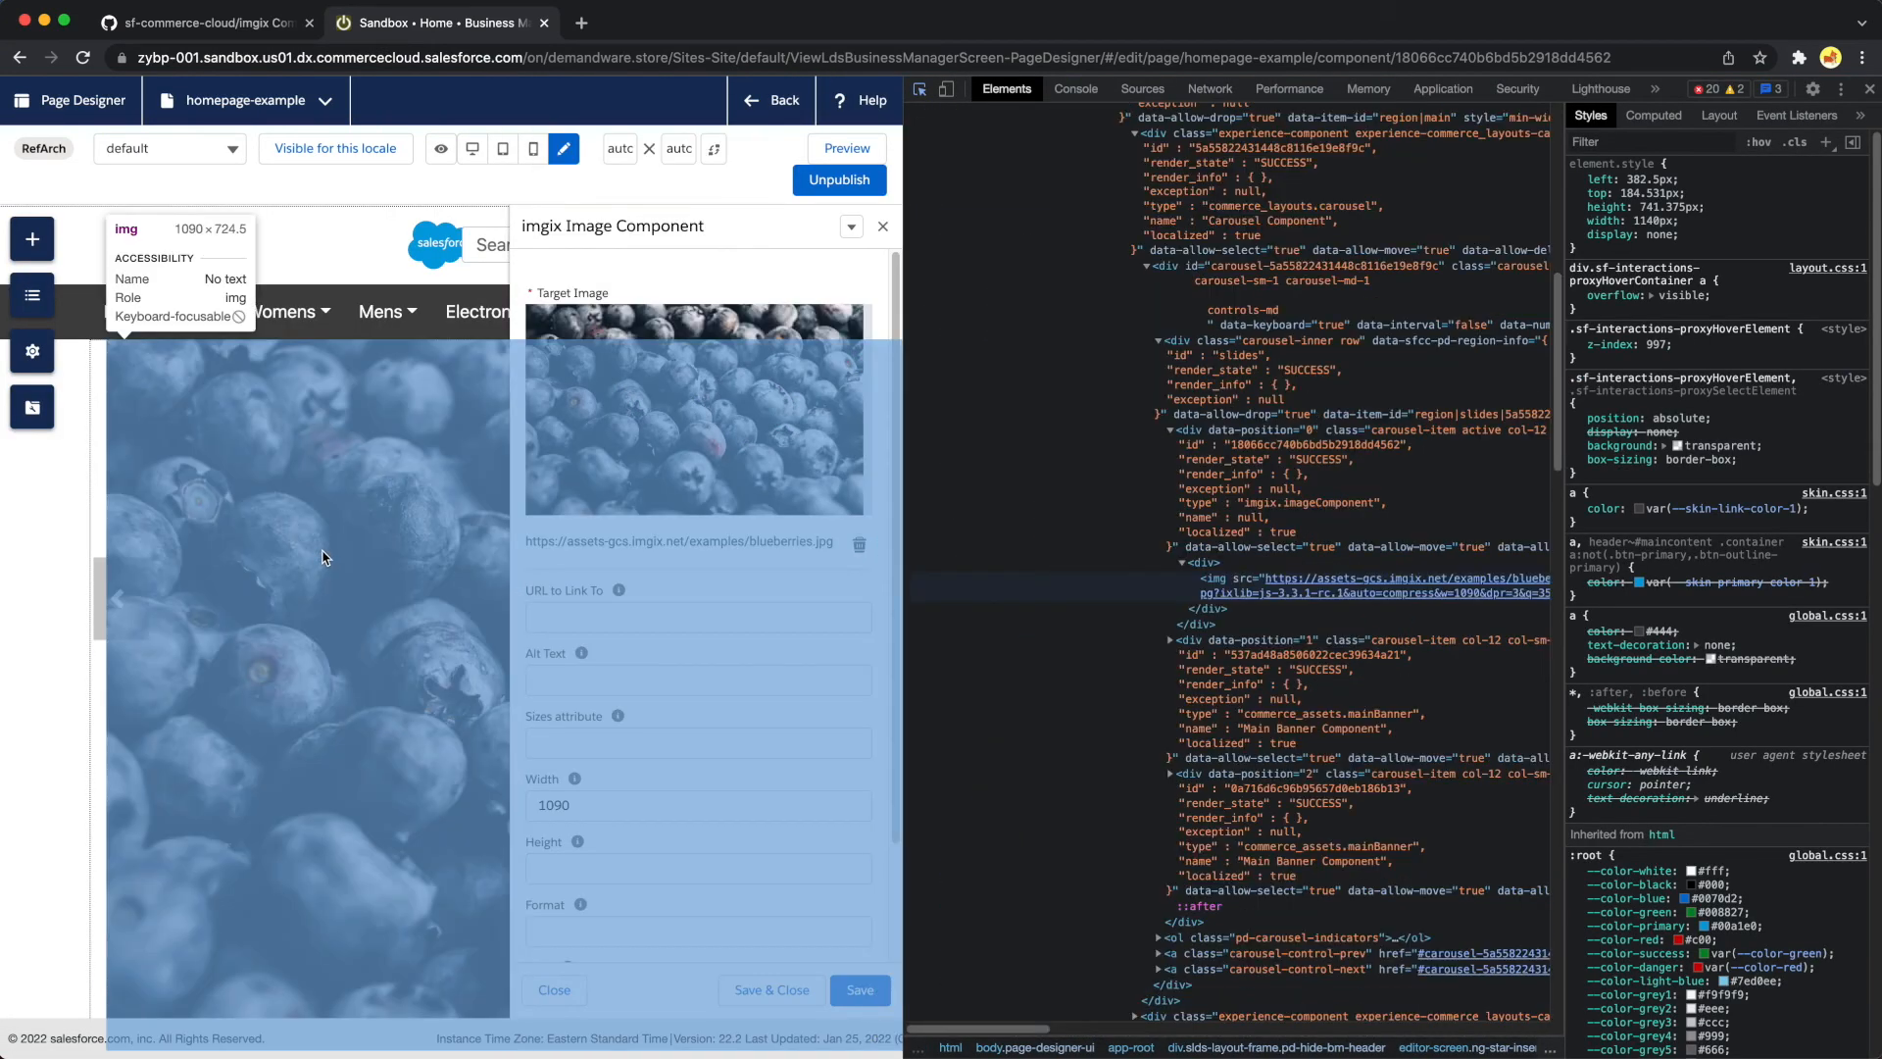
pyautogui.click(324, 557)
pyautogui.moveTo(1412, 560)
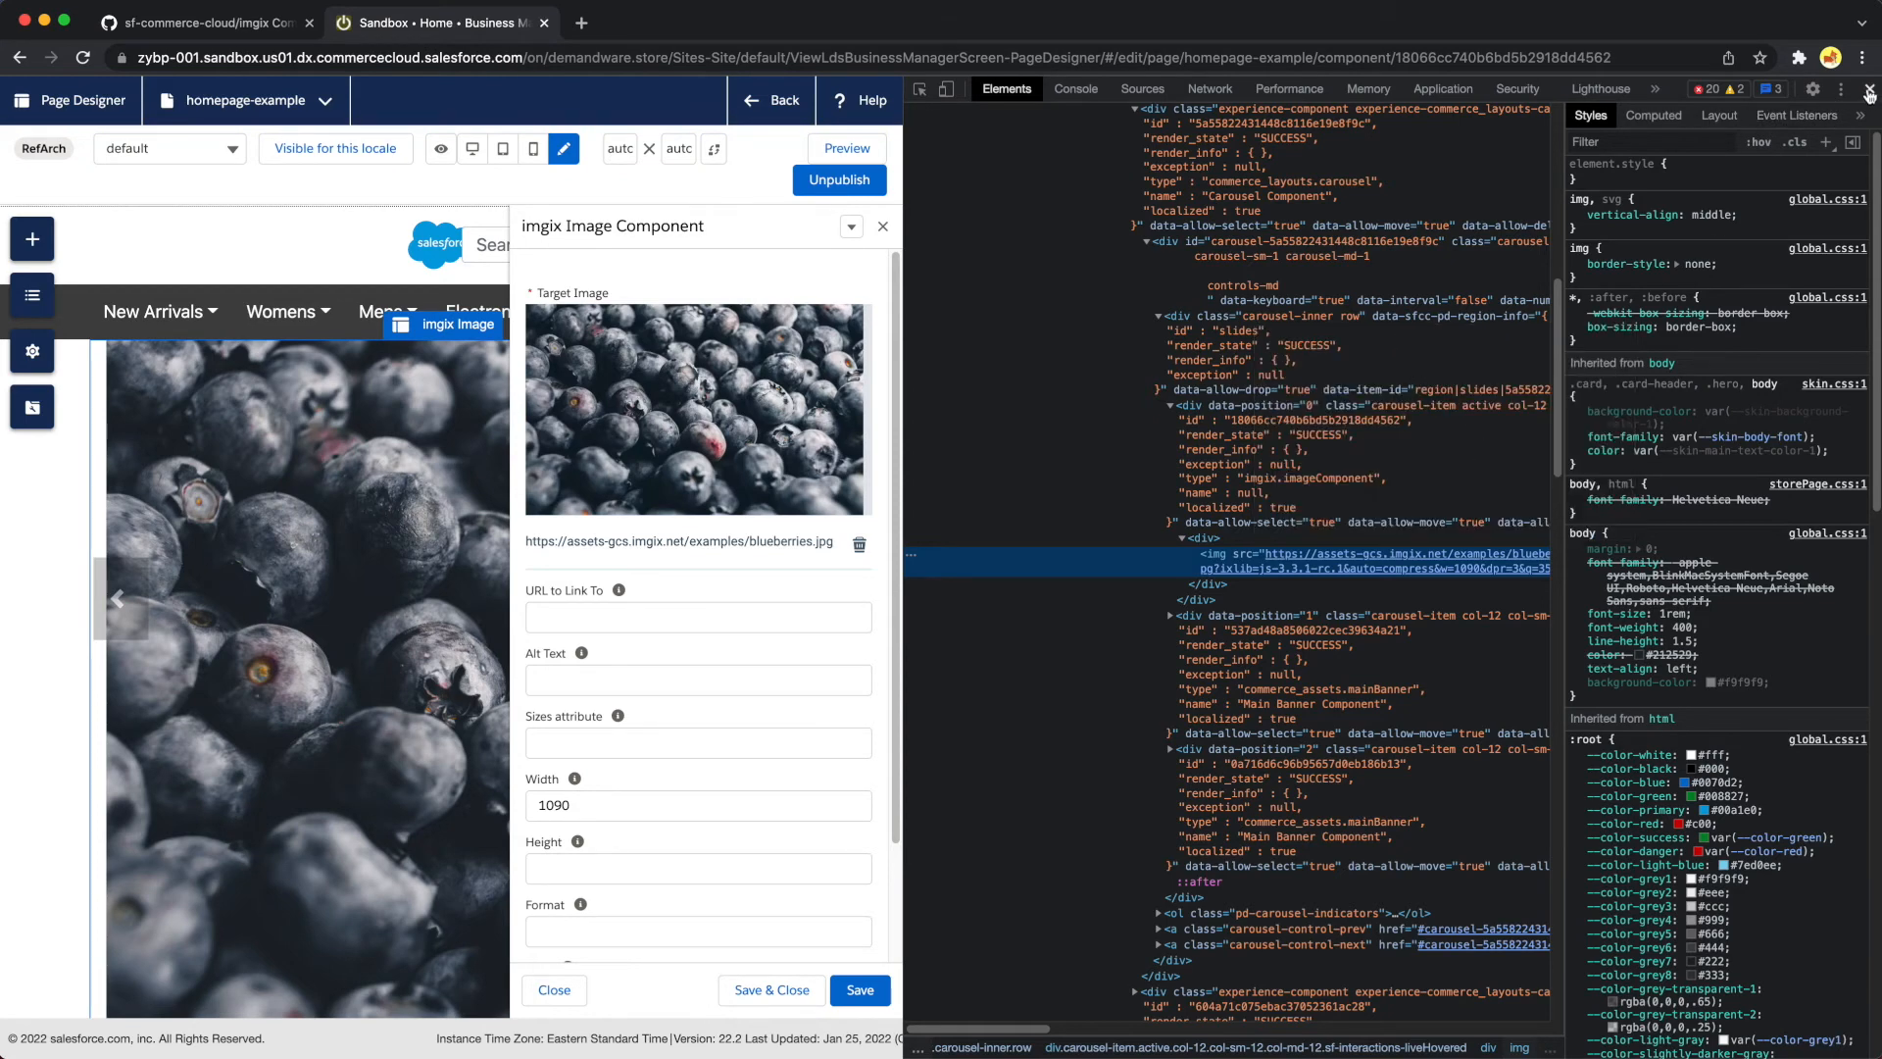
pyautogui.click(1870, 91)
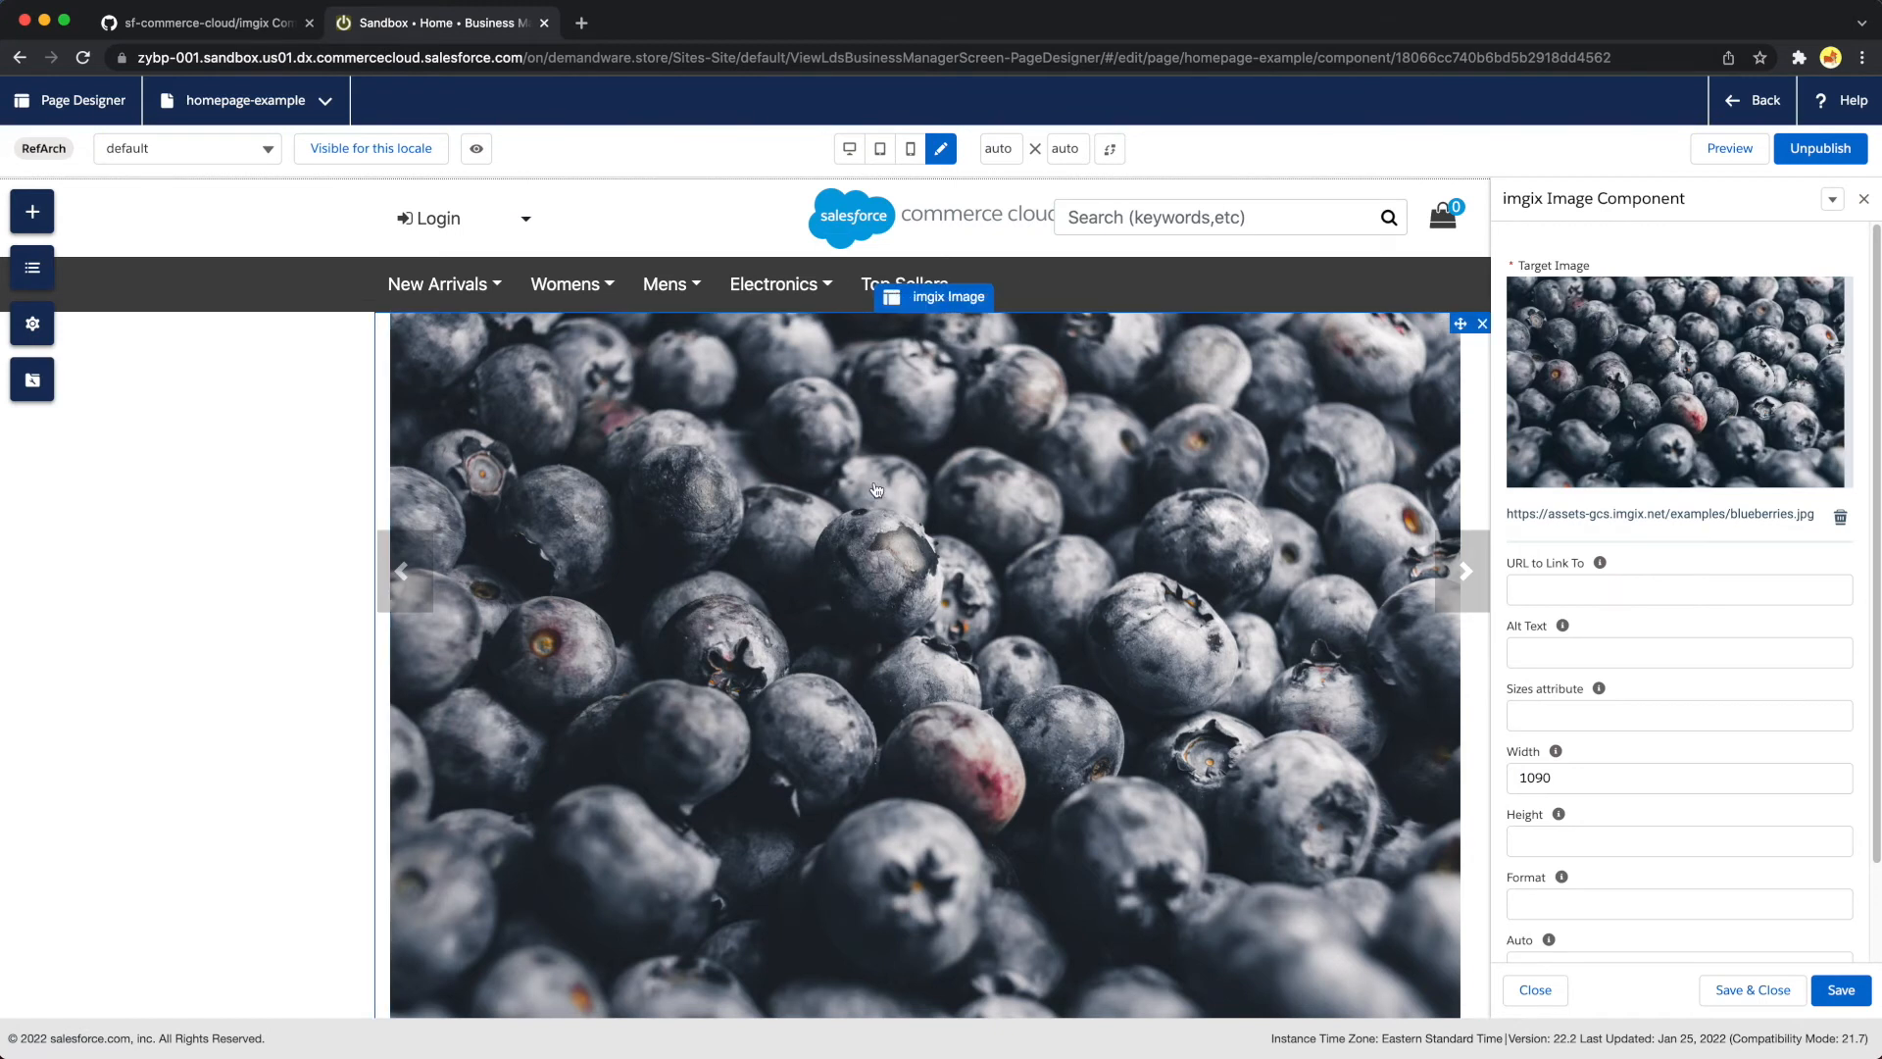
# Set the imgix image's link URL to /about and its alt text to "Beautiful blueberries"
pyautogui.click(1622, 589)
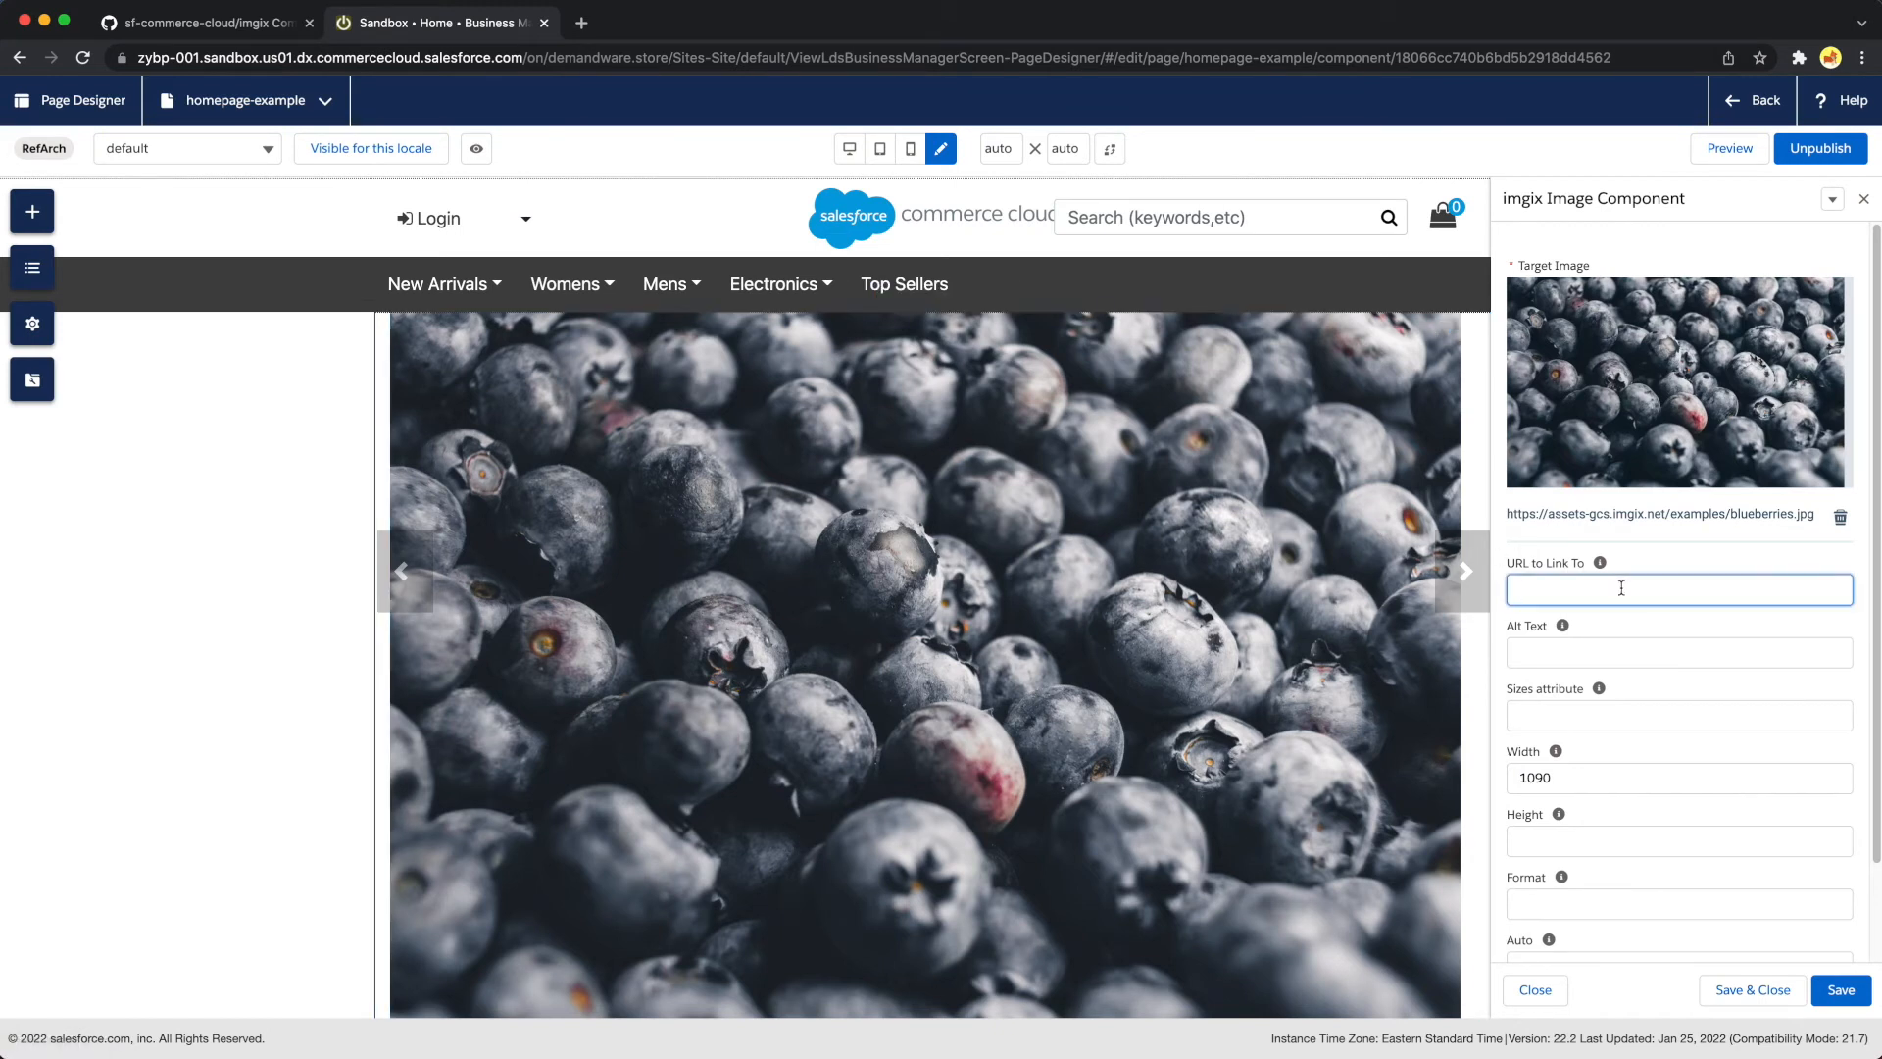
pyautogui.write('/about')
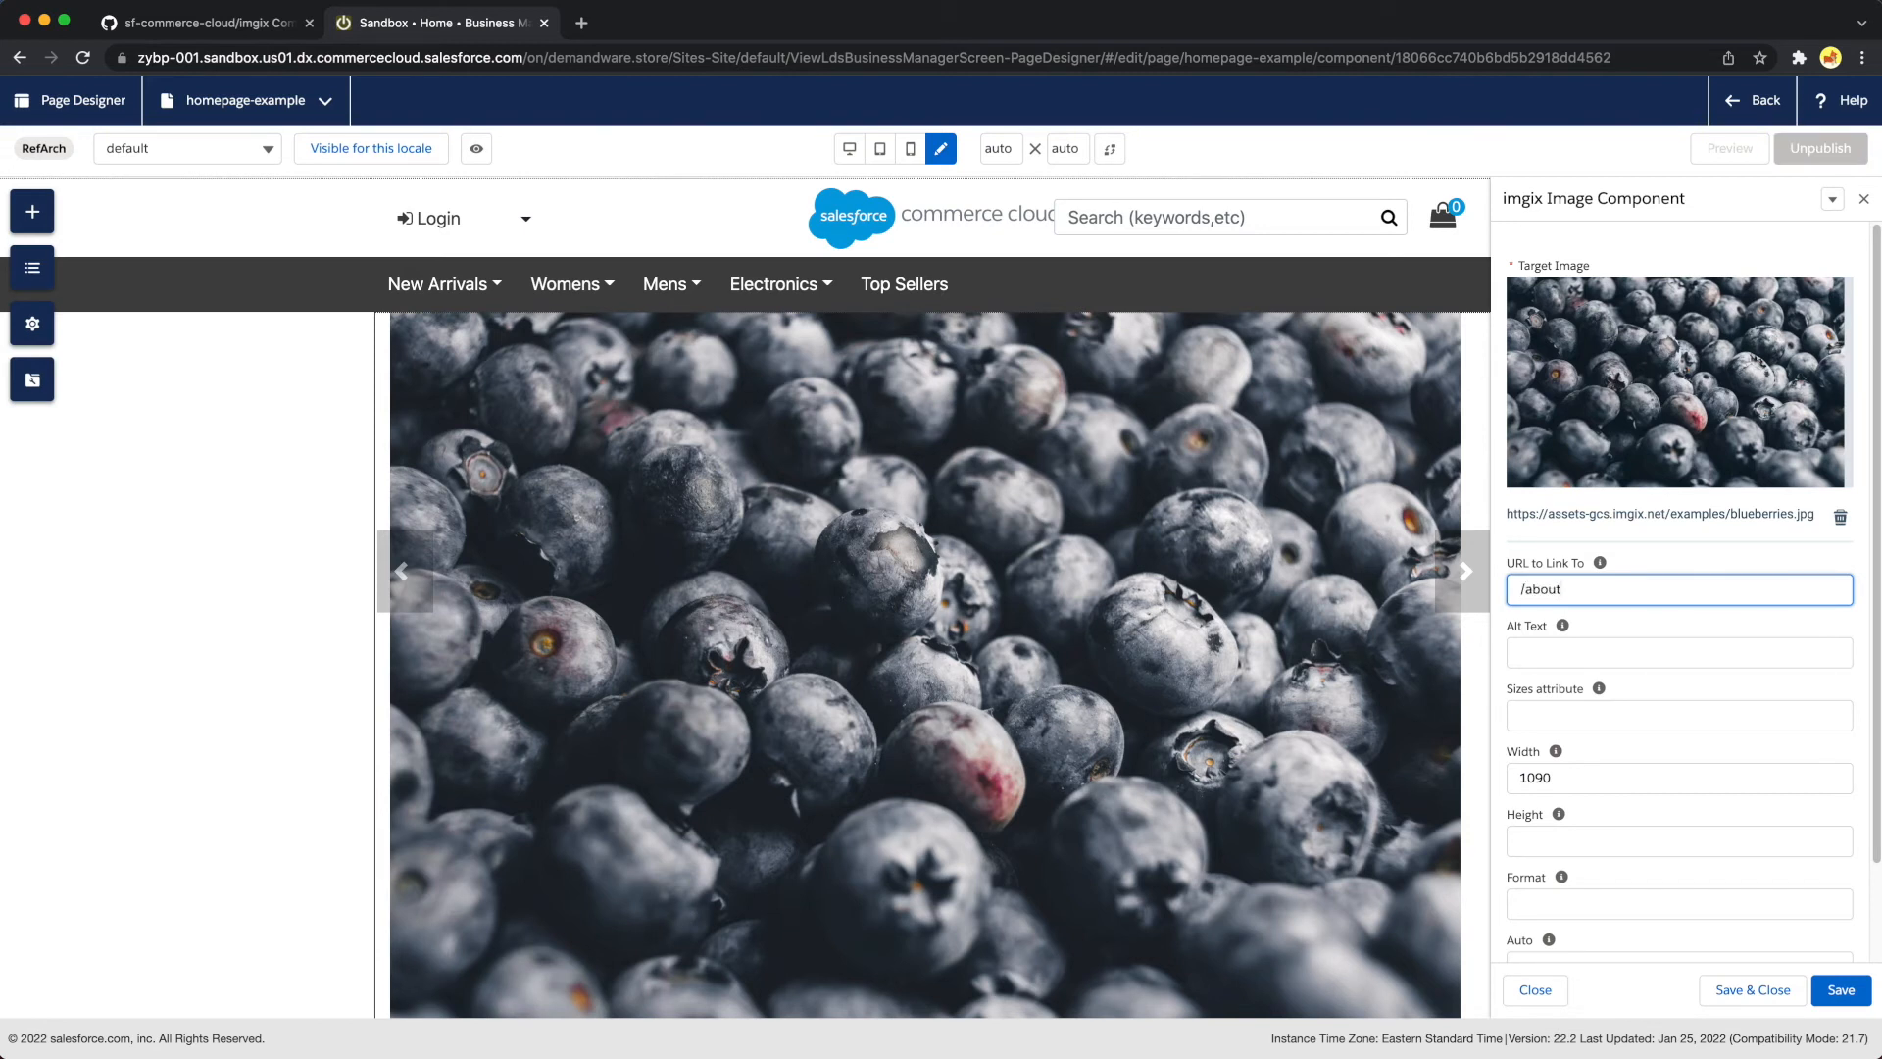
pyautogui.moveTo(1563, 626)
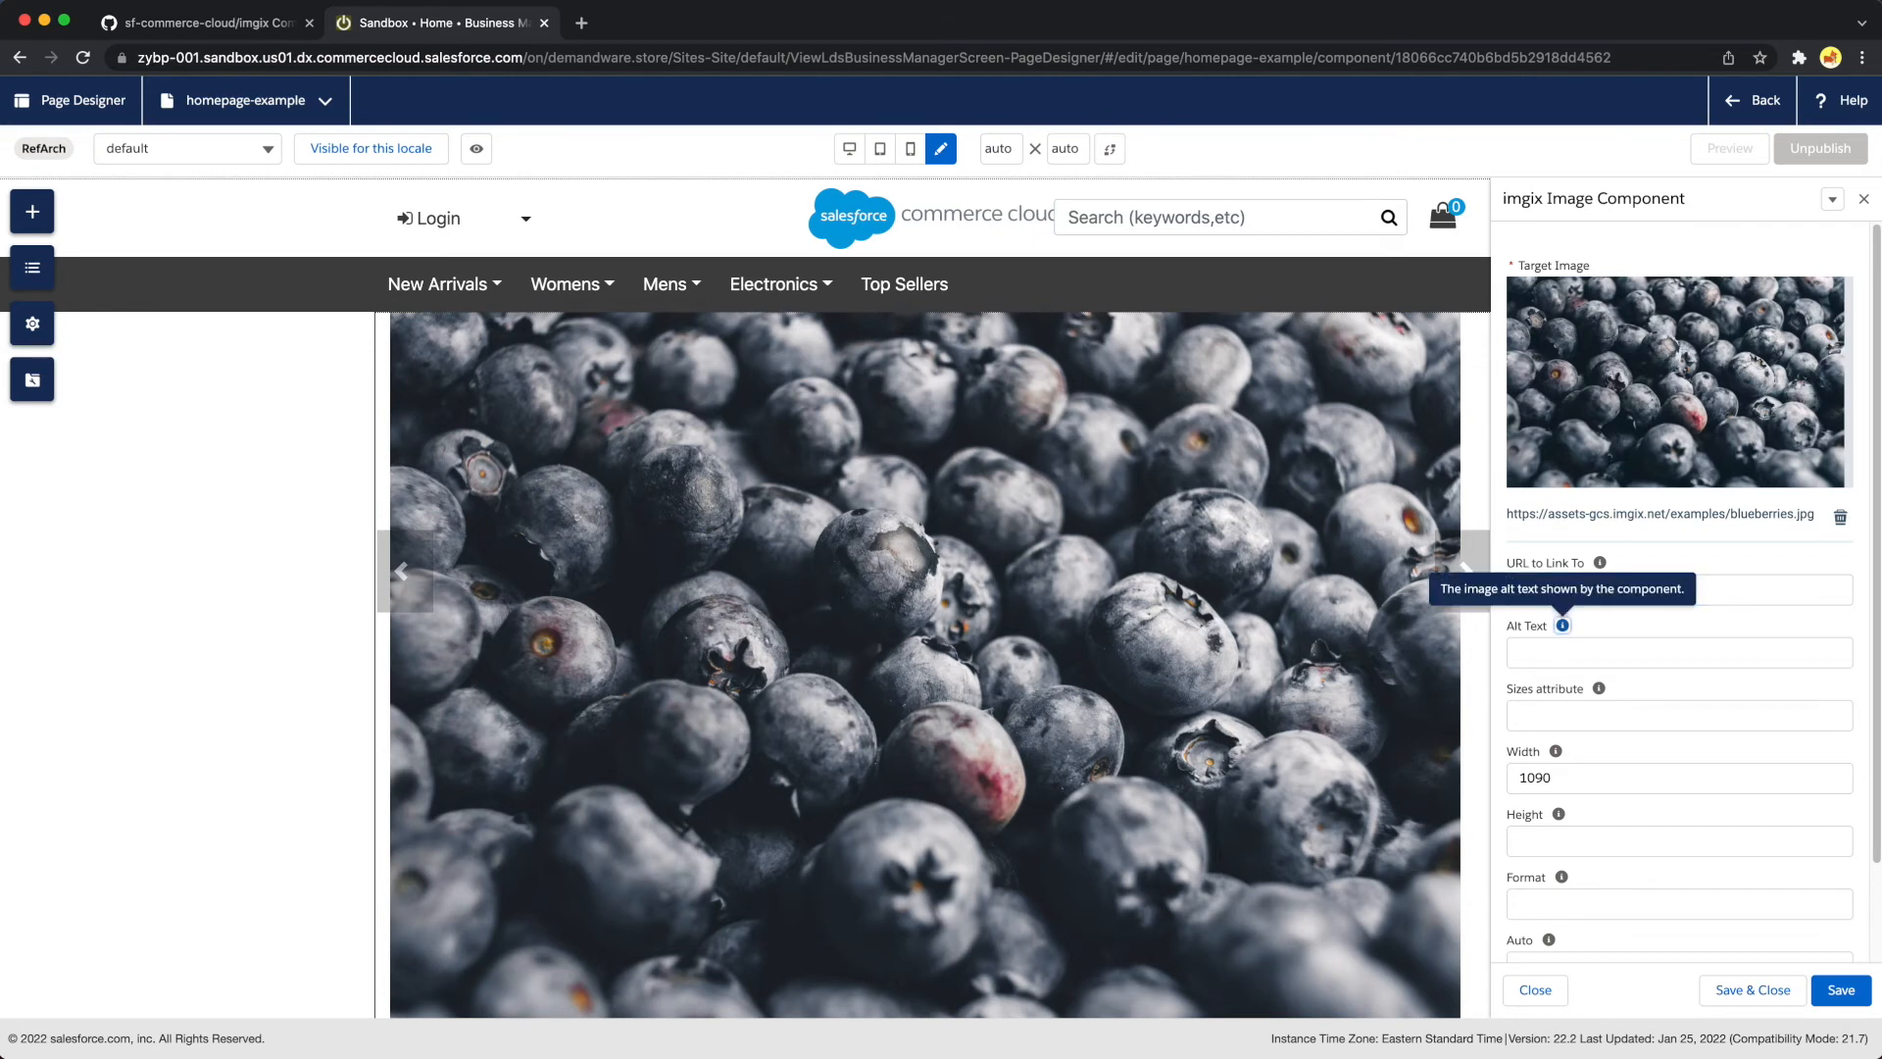
pyautogui.press('Tab')
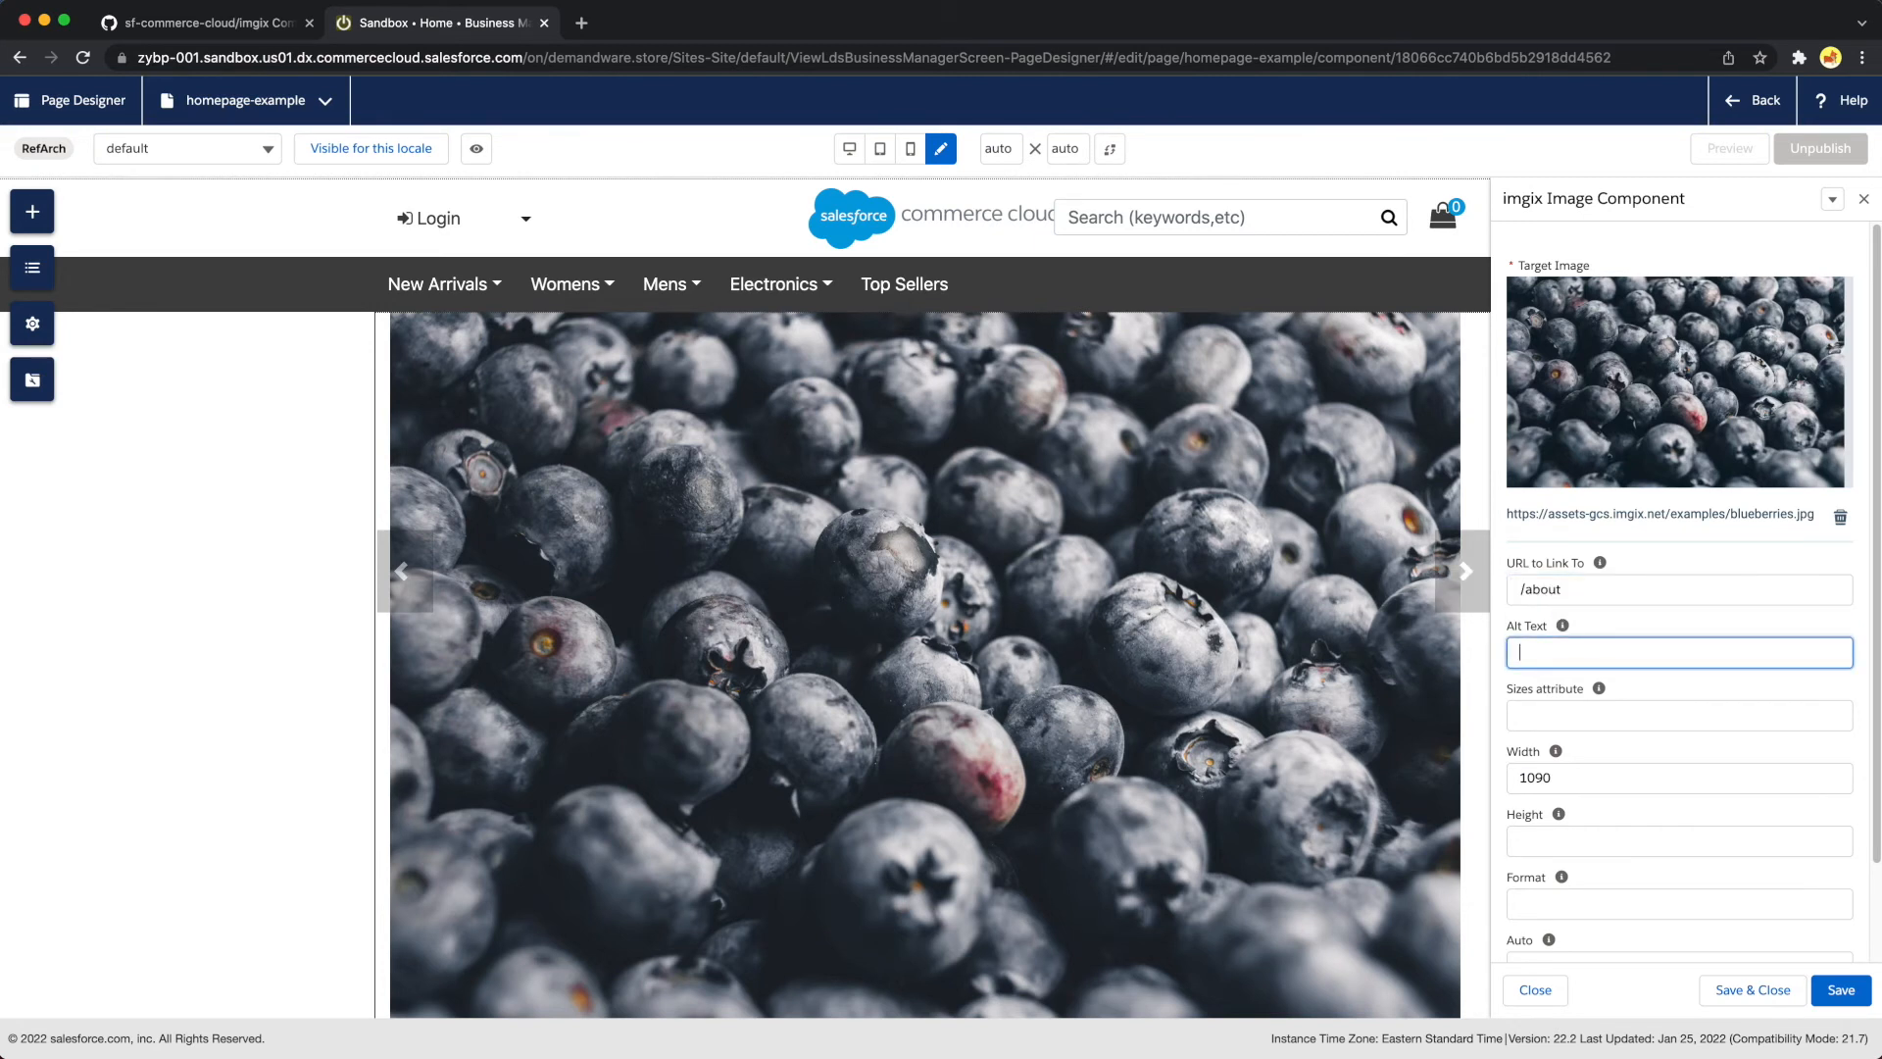
pyautogui.write('Beautiful blueberries')
# Try png, jpg and webp as the image's format, read the Format setting's help text, and clear the value
pyautogui.scroll(-2, 1589, 766)
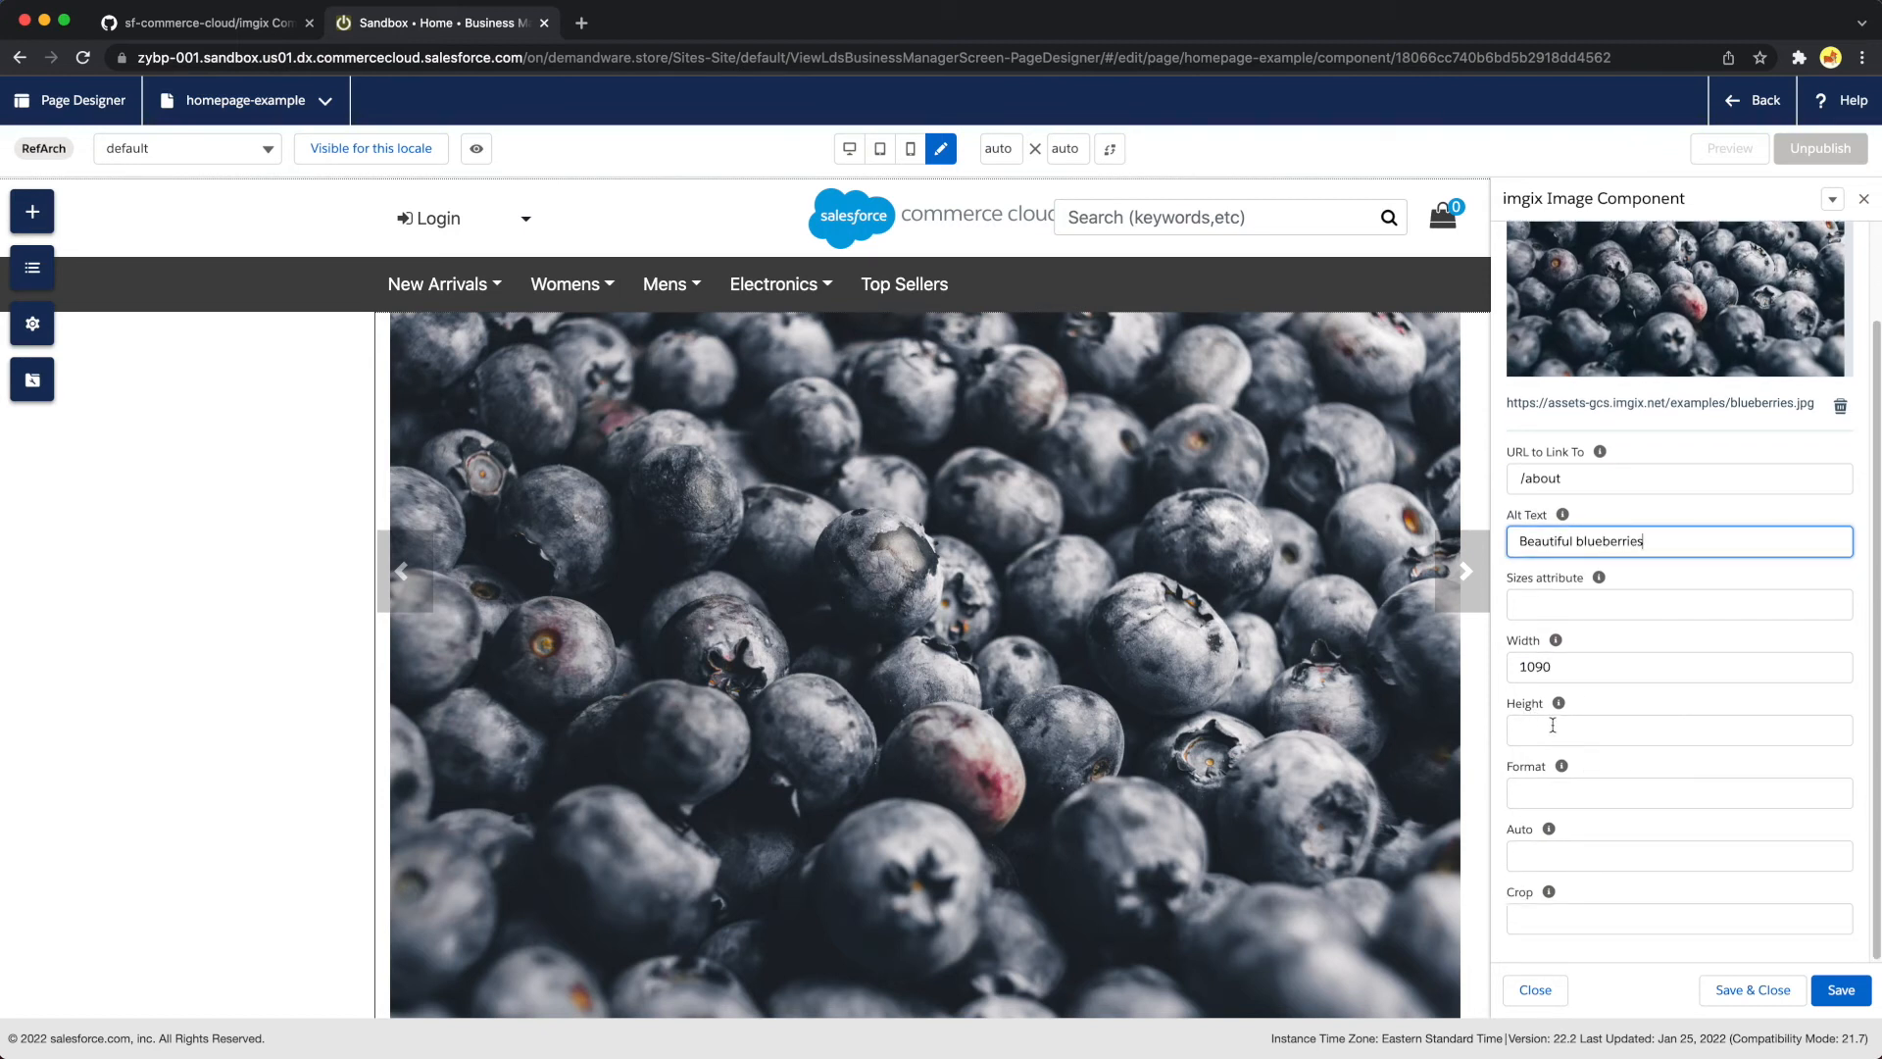
pyautogui.click(1572, 801)
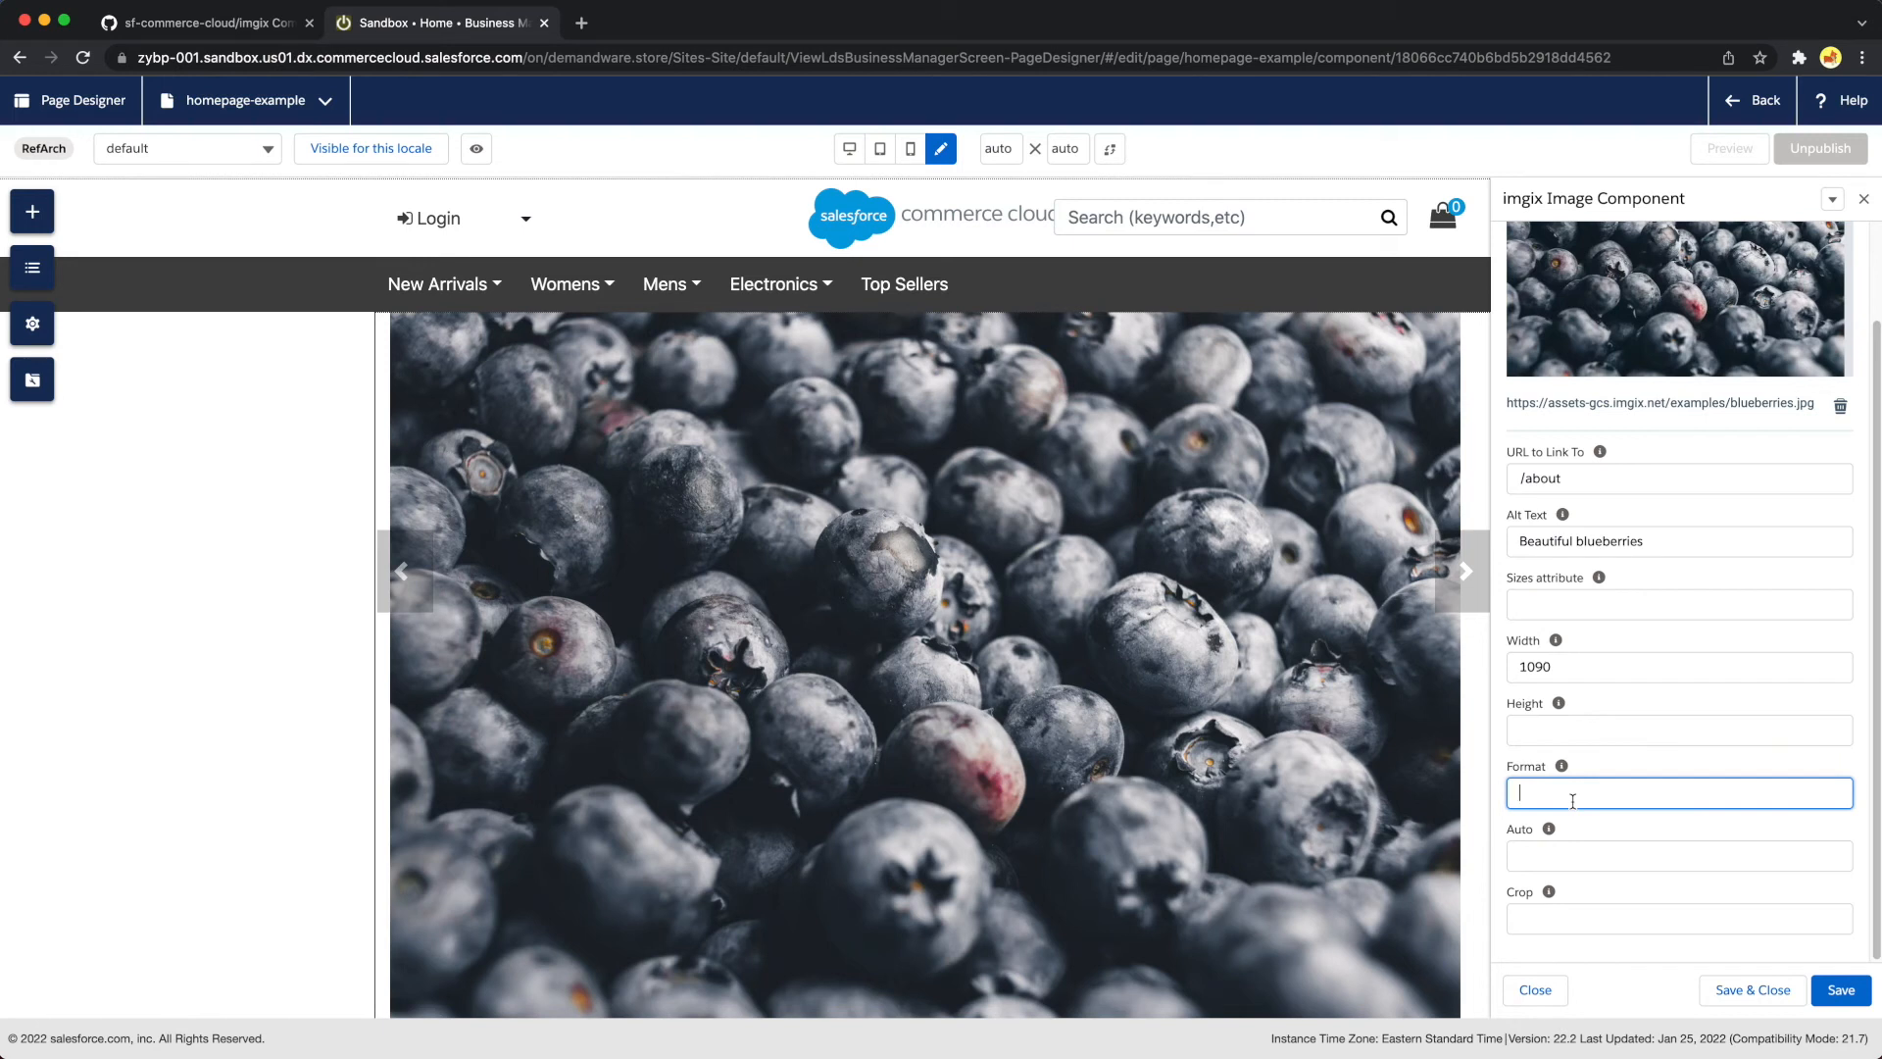
pyautogui.write('webp')
pyautogui.moveTo(1562, 768)
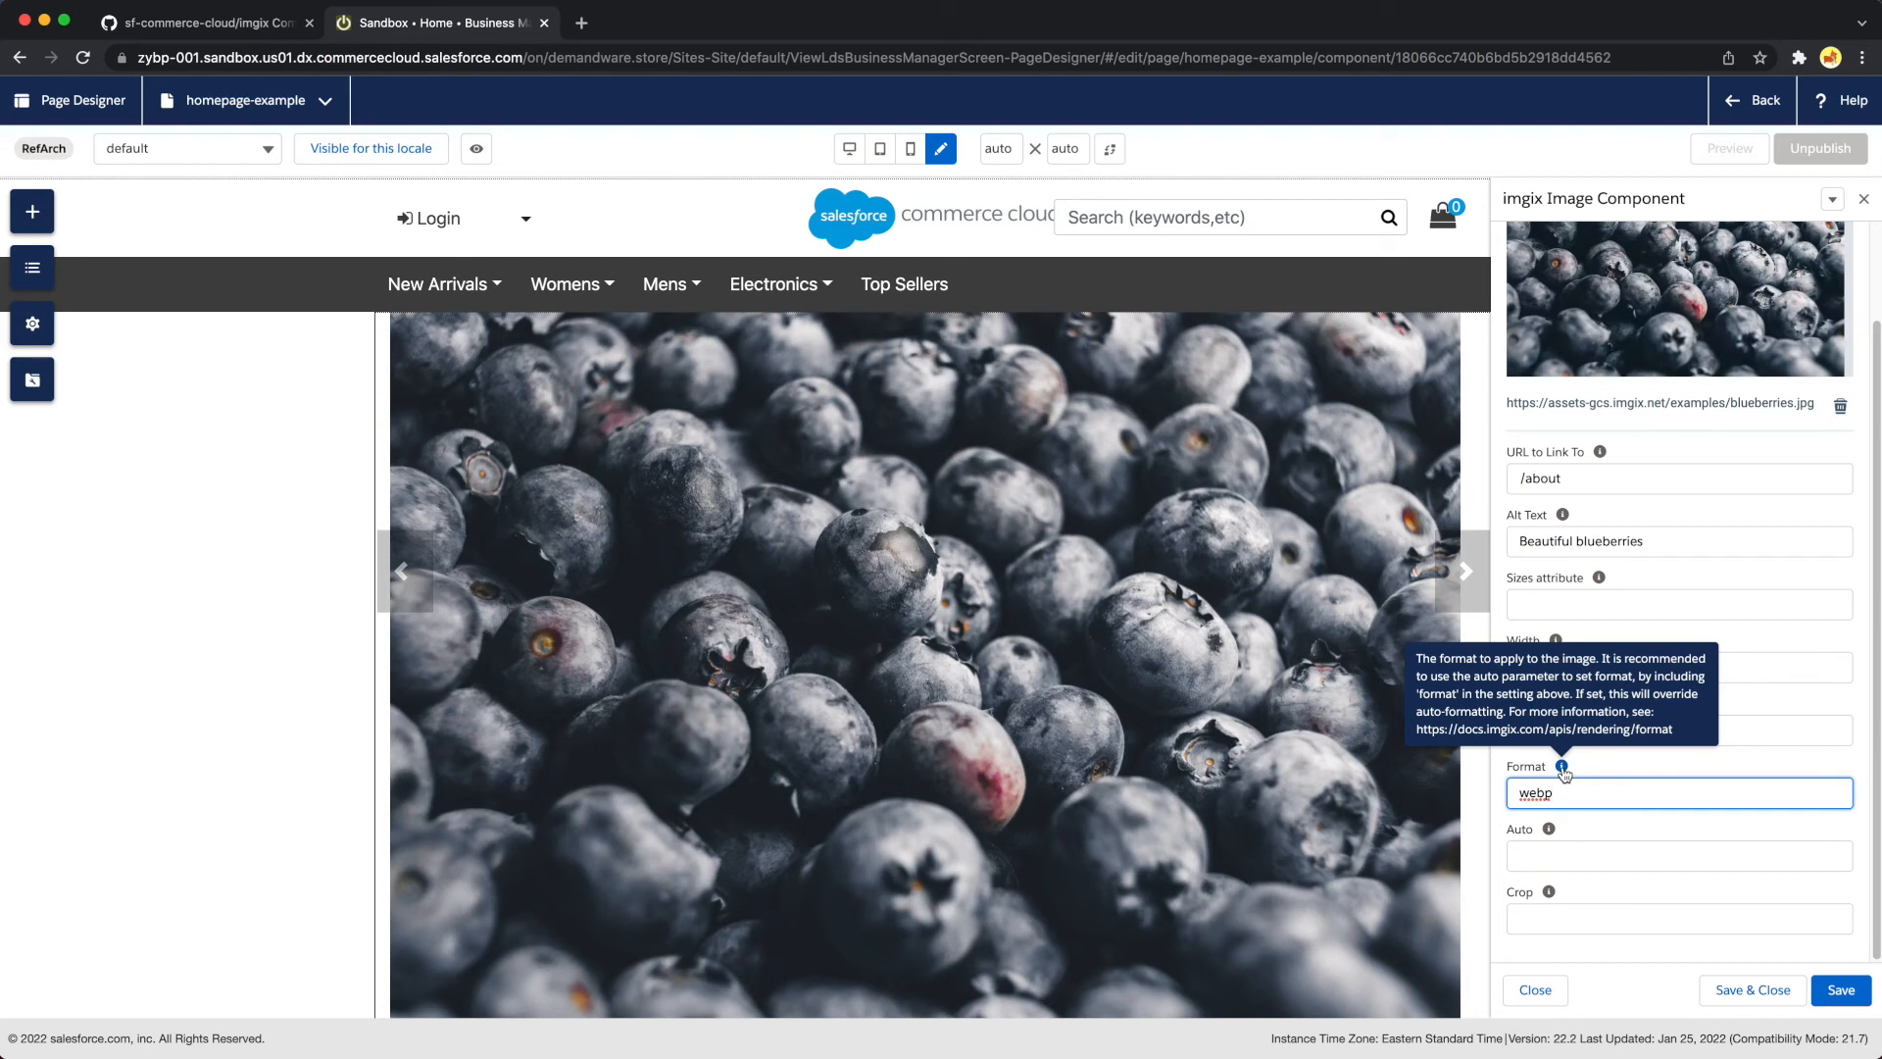
pyautogui.doubleClick(1561, 790)
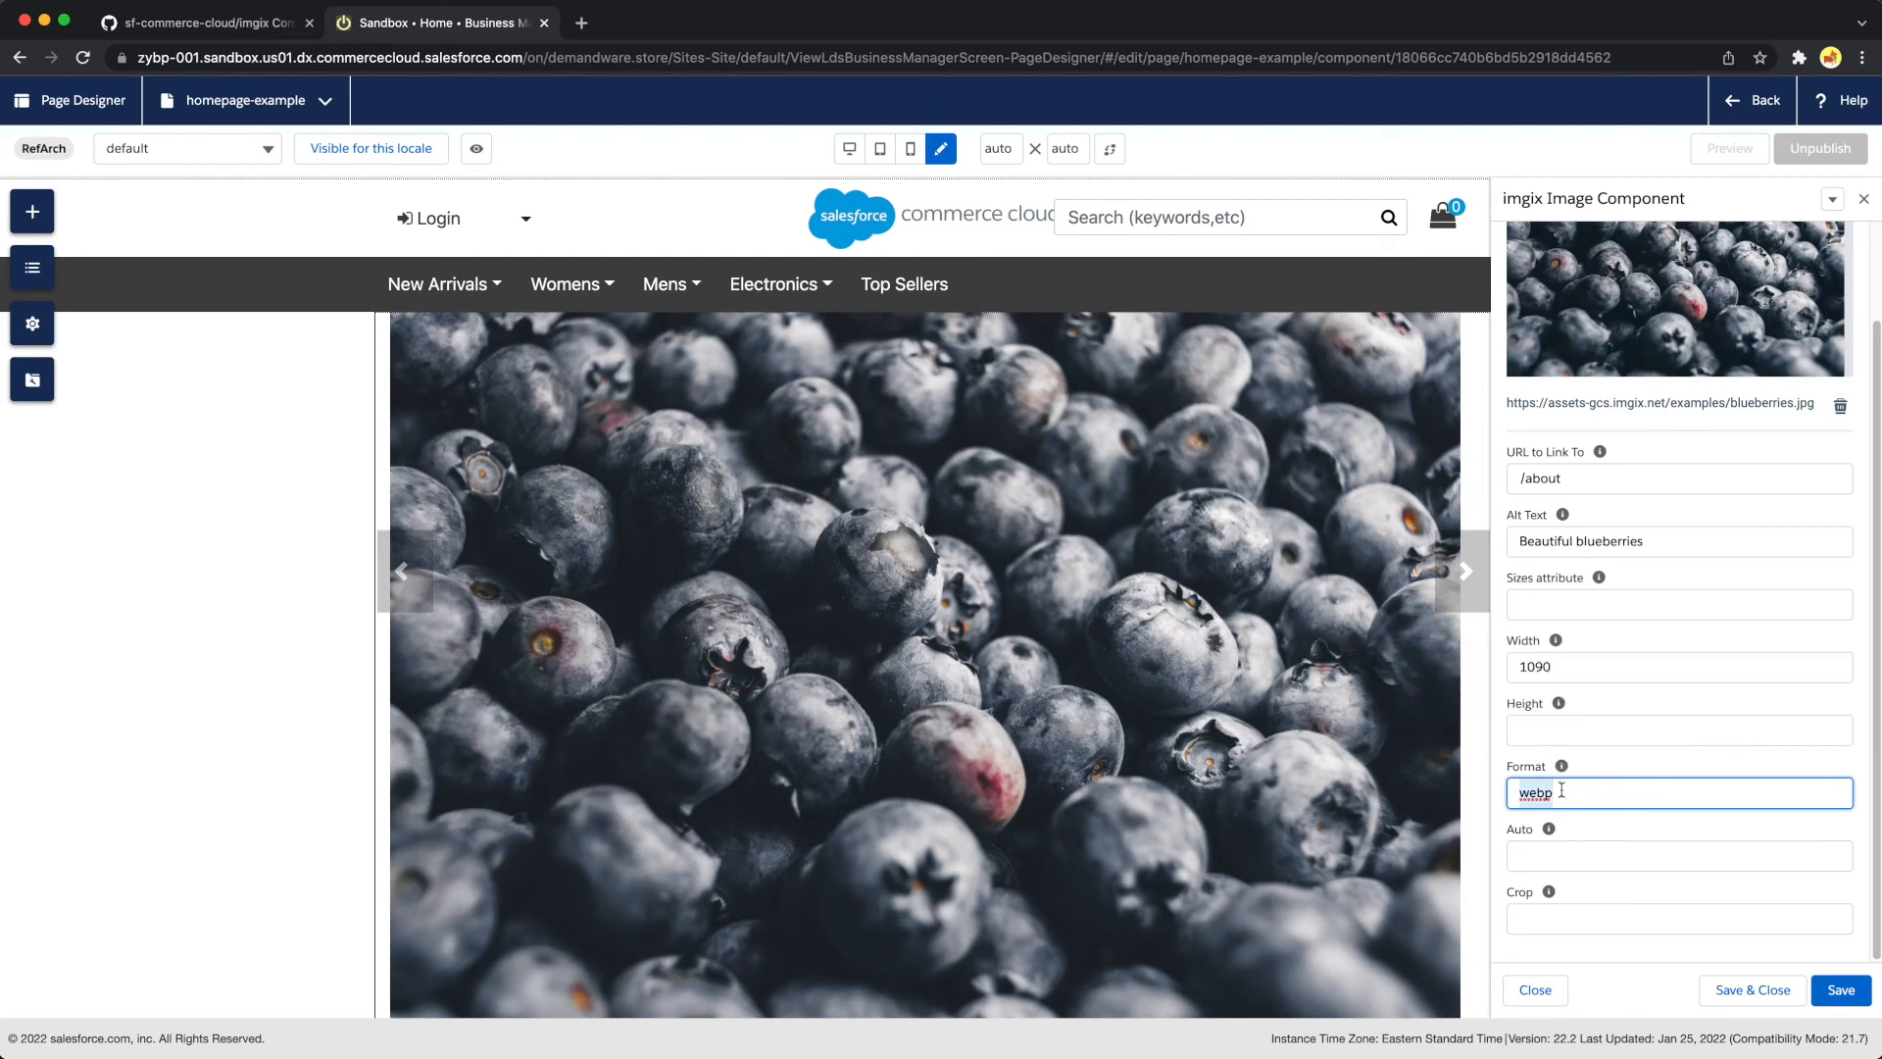
pyautogui.press('BackSpace')
pyautogui.press('Tab')
# Try format,compress,redeye as the image's Auto setting, and clear the value
pyautogui.click(1554, 858)
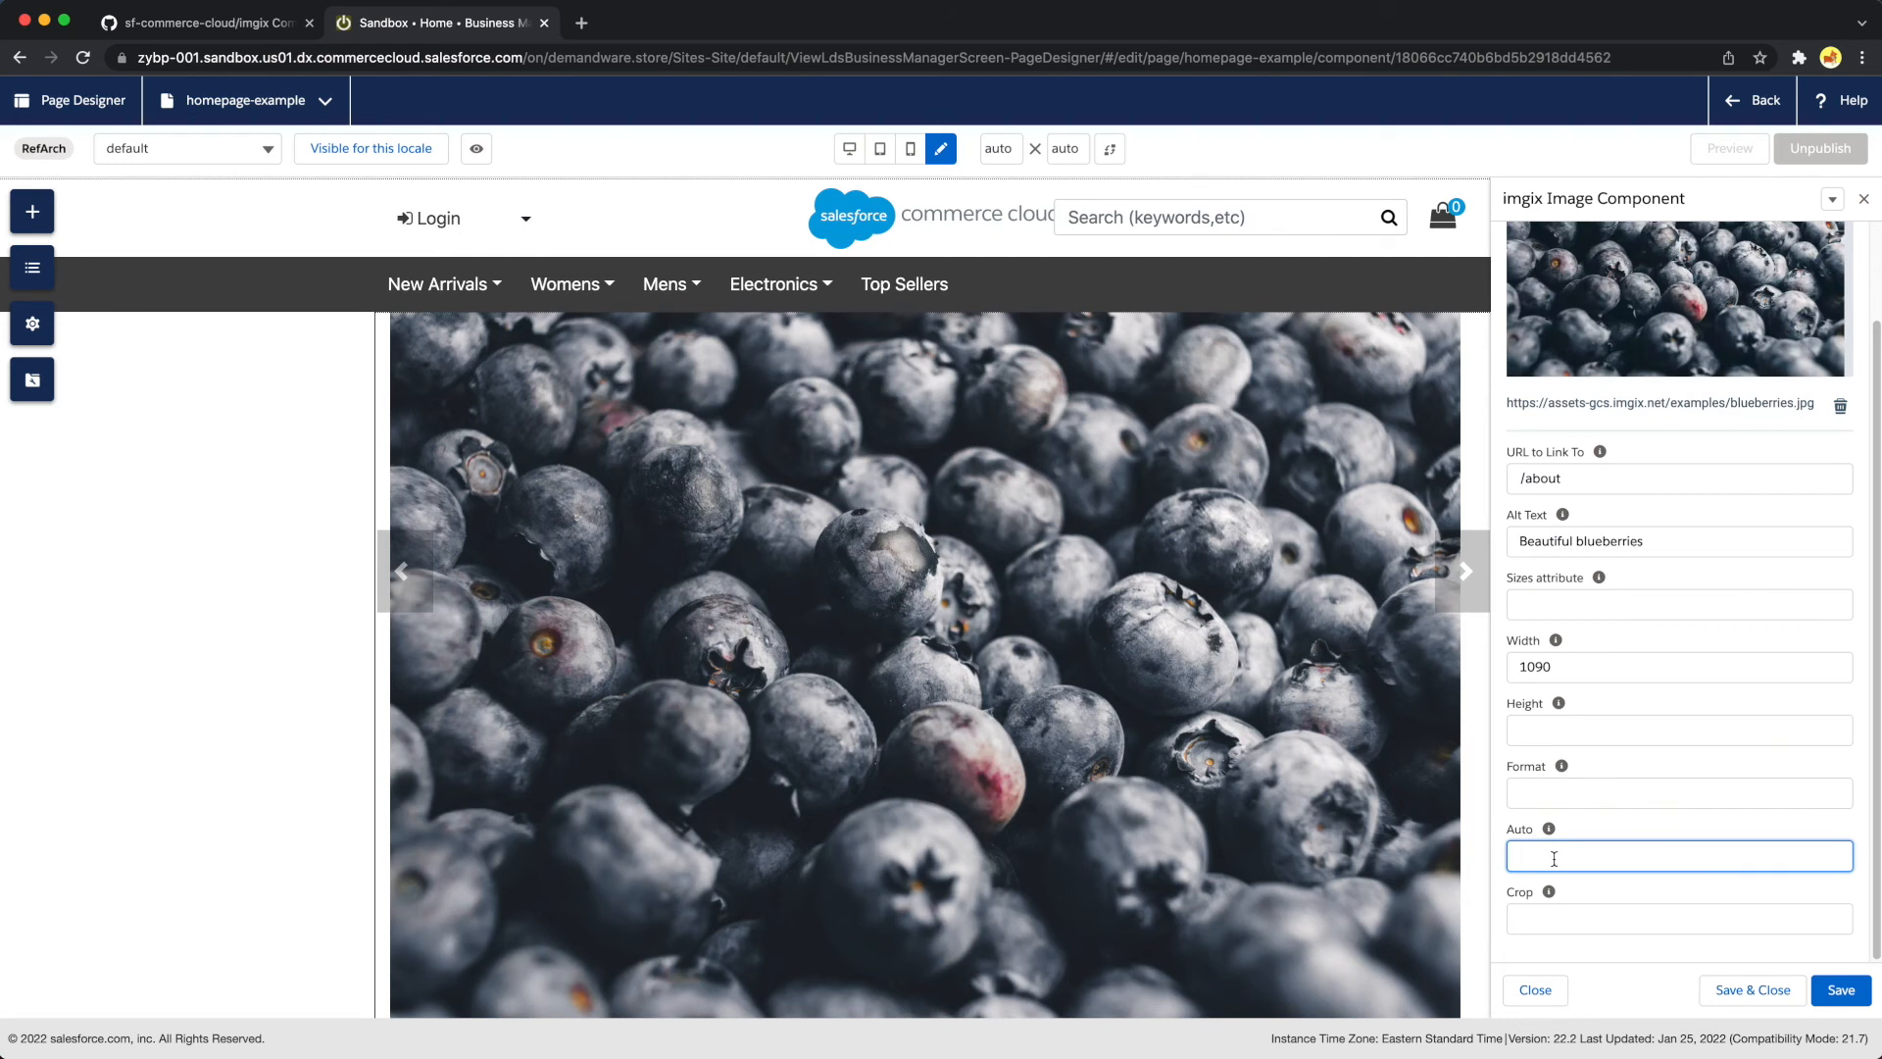
pyautogui.write('format,compress,redeye')
pyautogui.press('super+BackSpace')
# Try faces,fp as the image's Crop setting, and clear the value
pyautogui.press('Tab')
pyautogui.press('Tab')
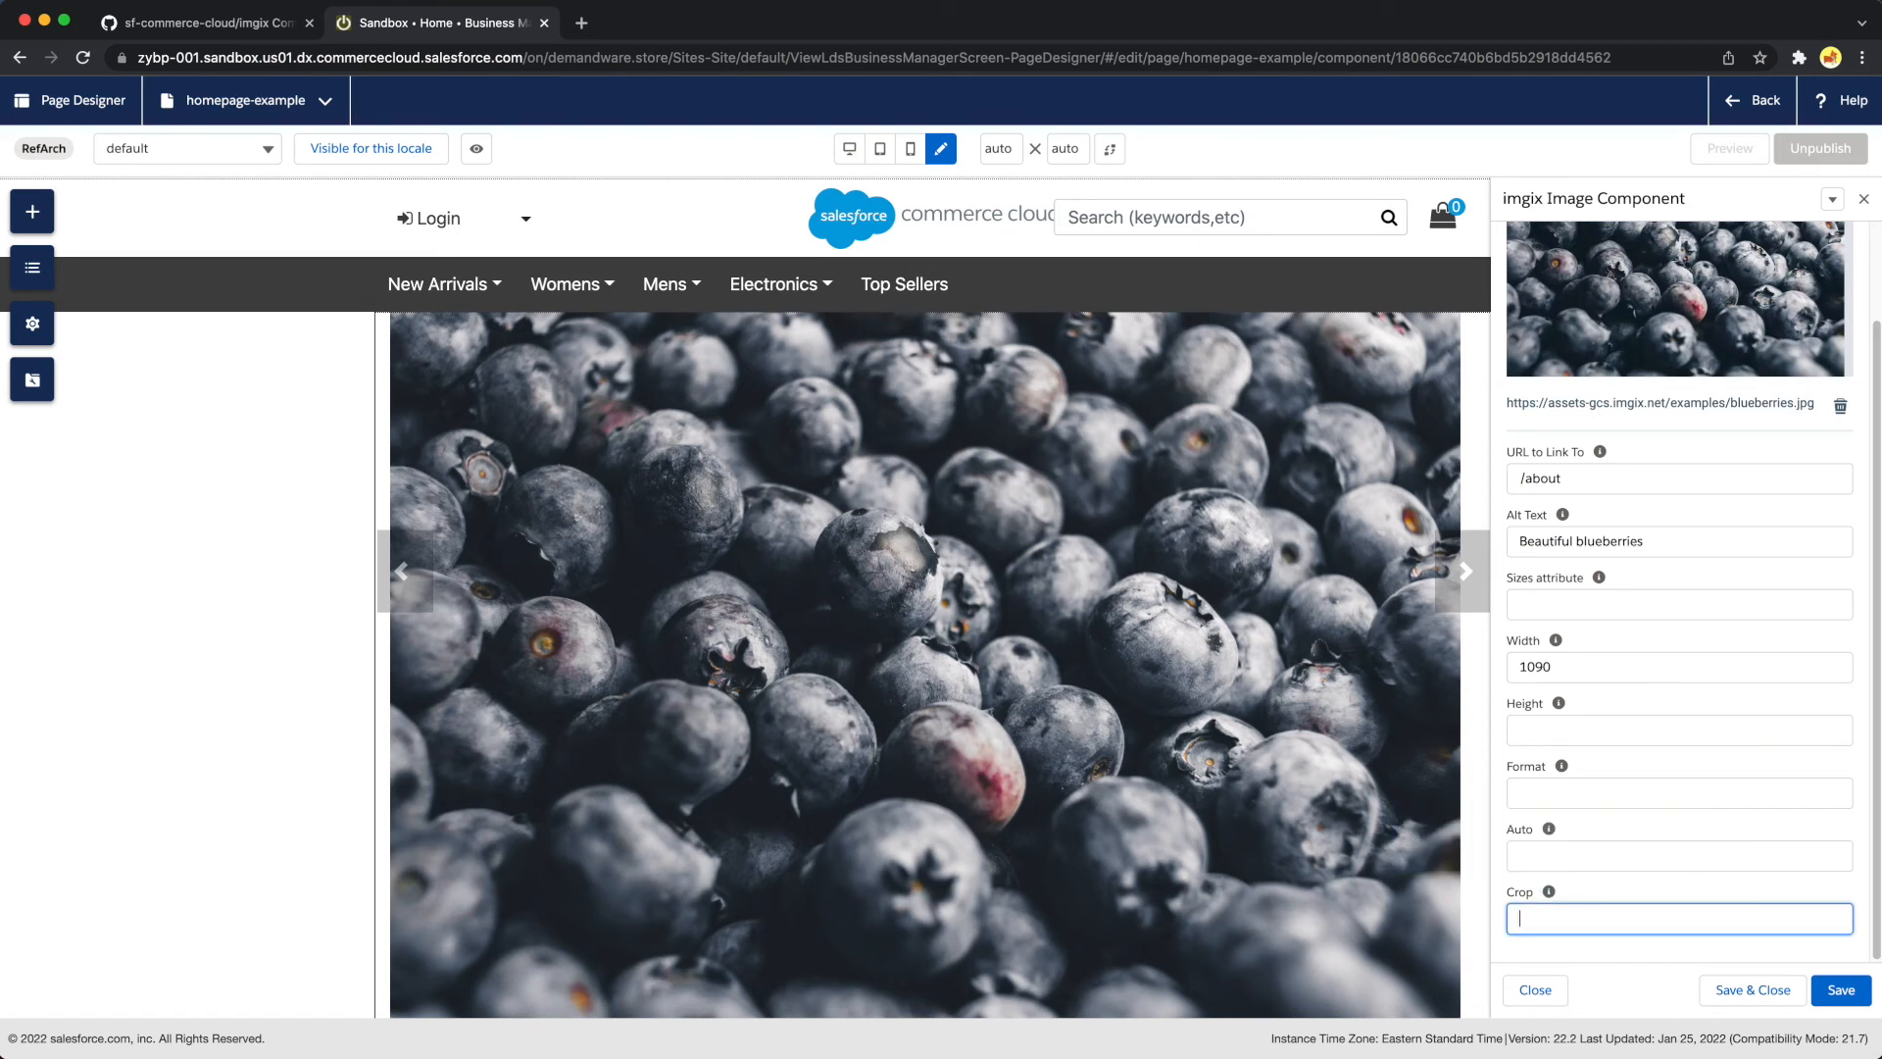
pyautogui.write('faces,fp')
pyautogui.press('super+BackSpace')
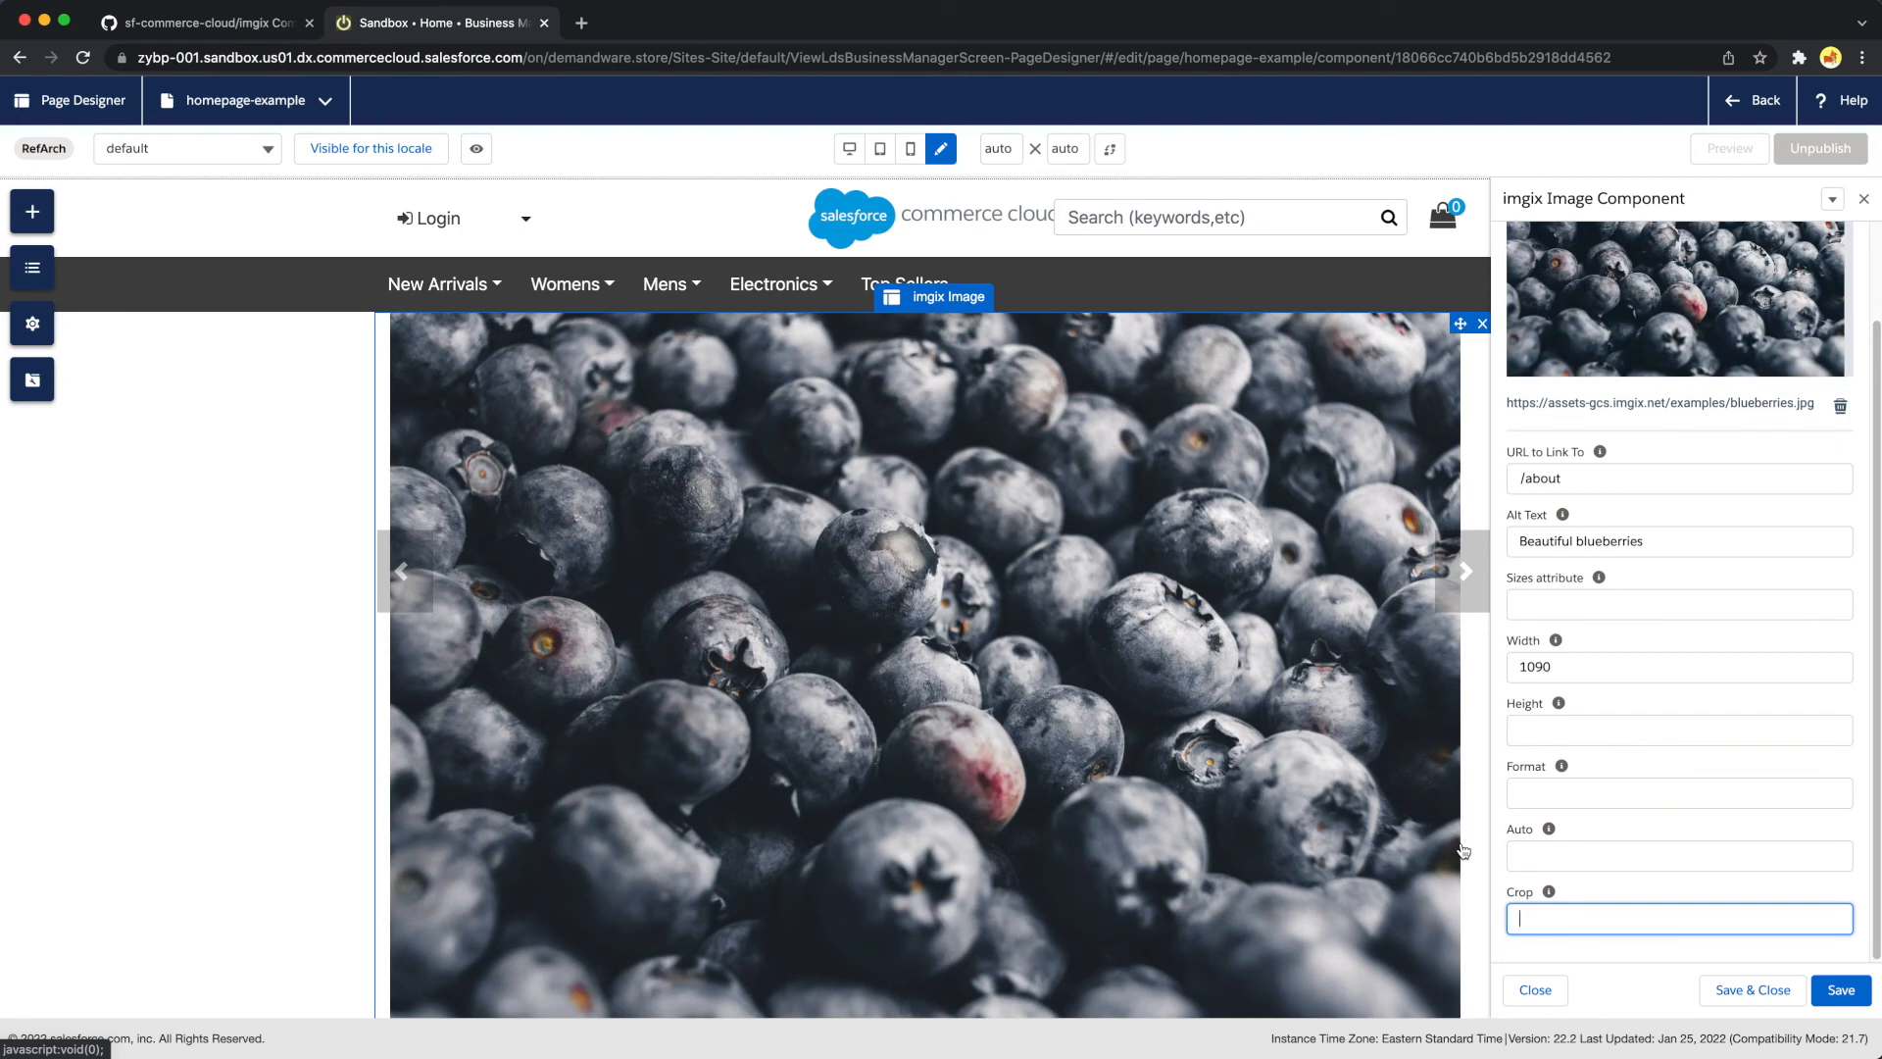
# Save the imgix Image component with its link URL and alt text
pyautogui.scroll(1, 1464, 852)
pyautogui.click(1841, 992)
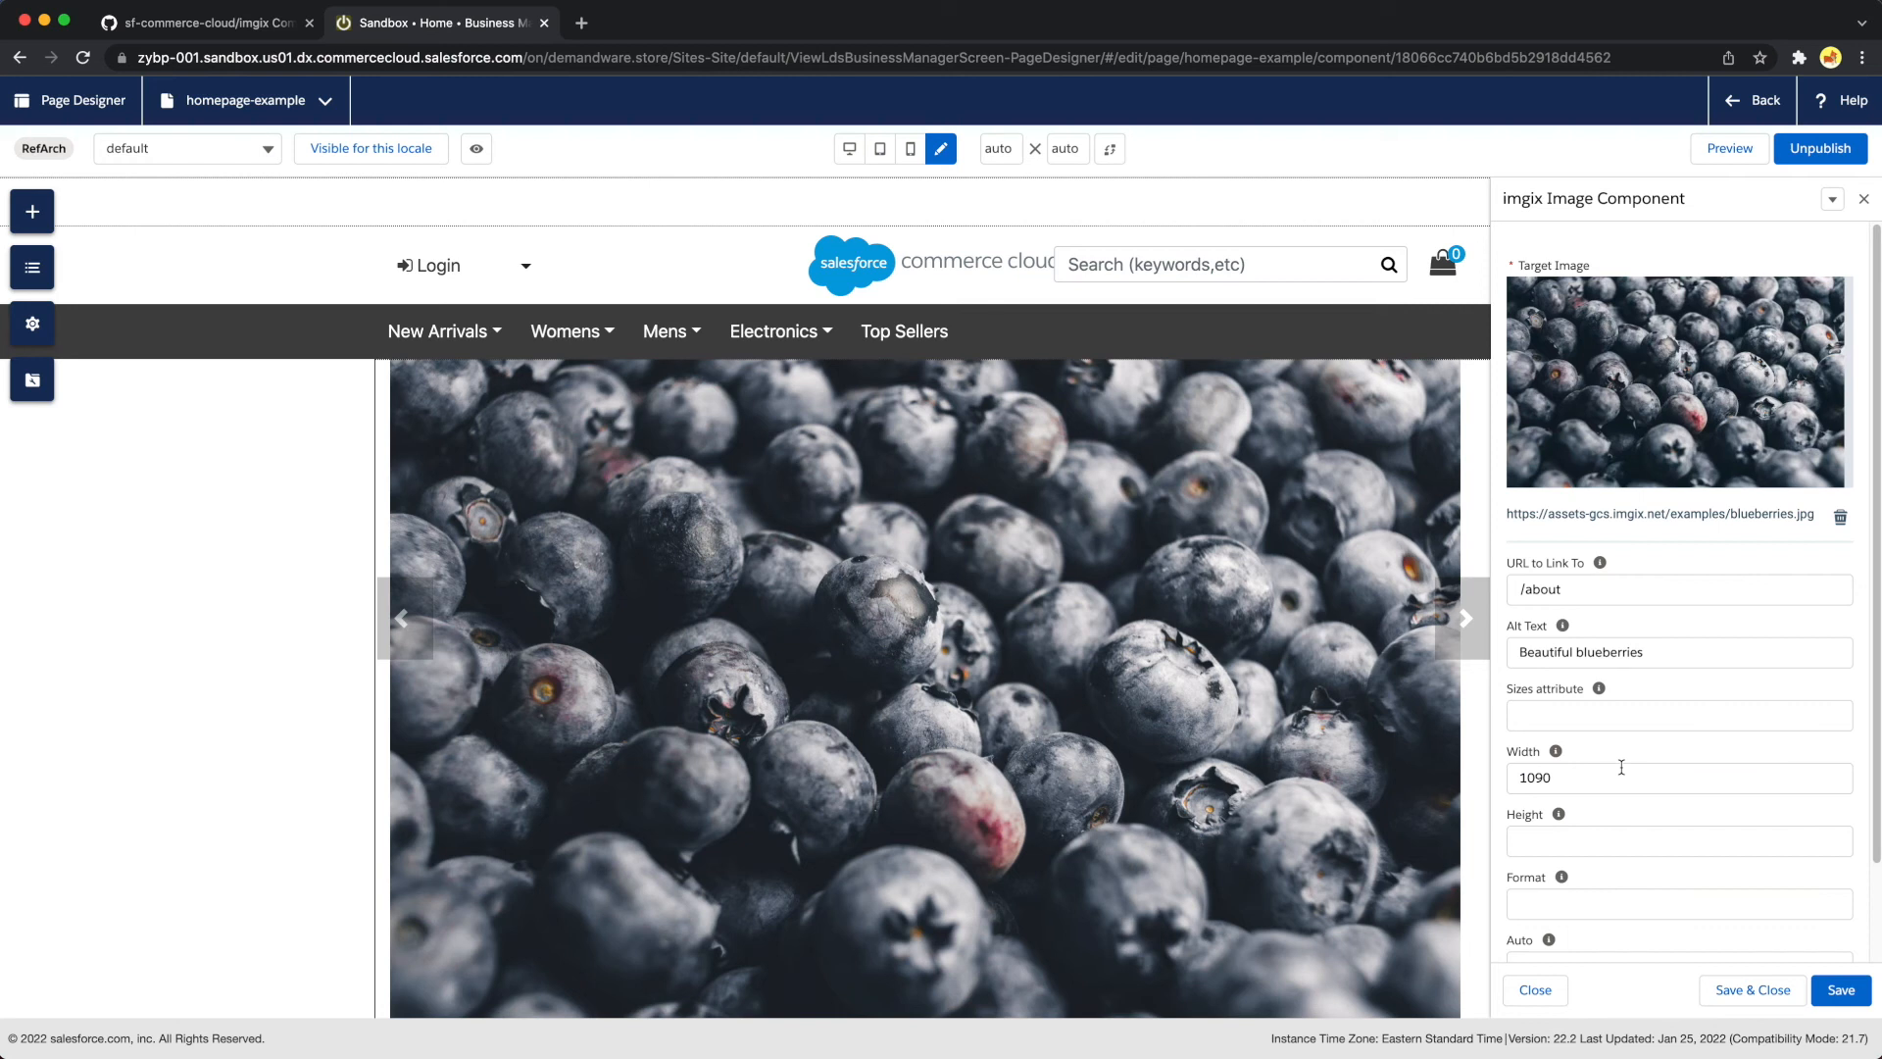
# Replace the component's target image with puffins.jpg from the assets-gcs source, and save the component
pyautogui.moveTo(1676, 467)
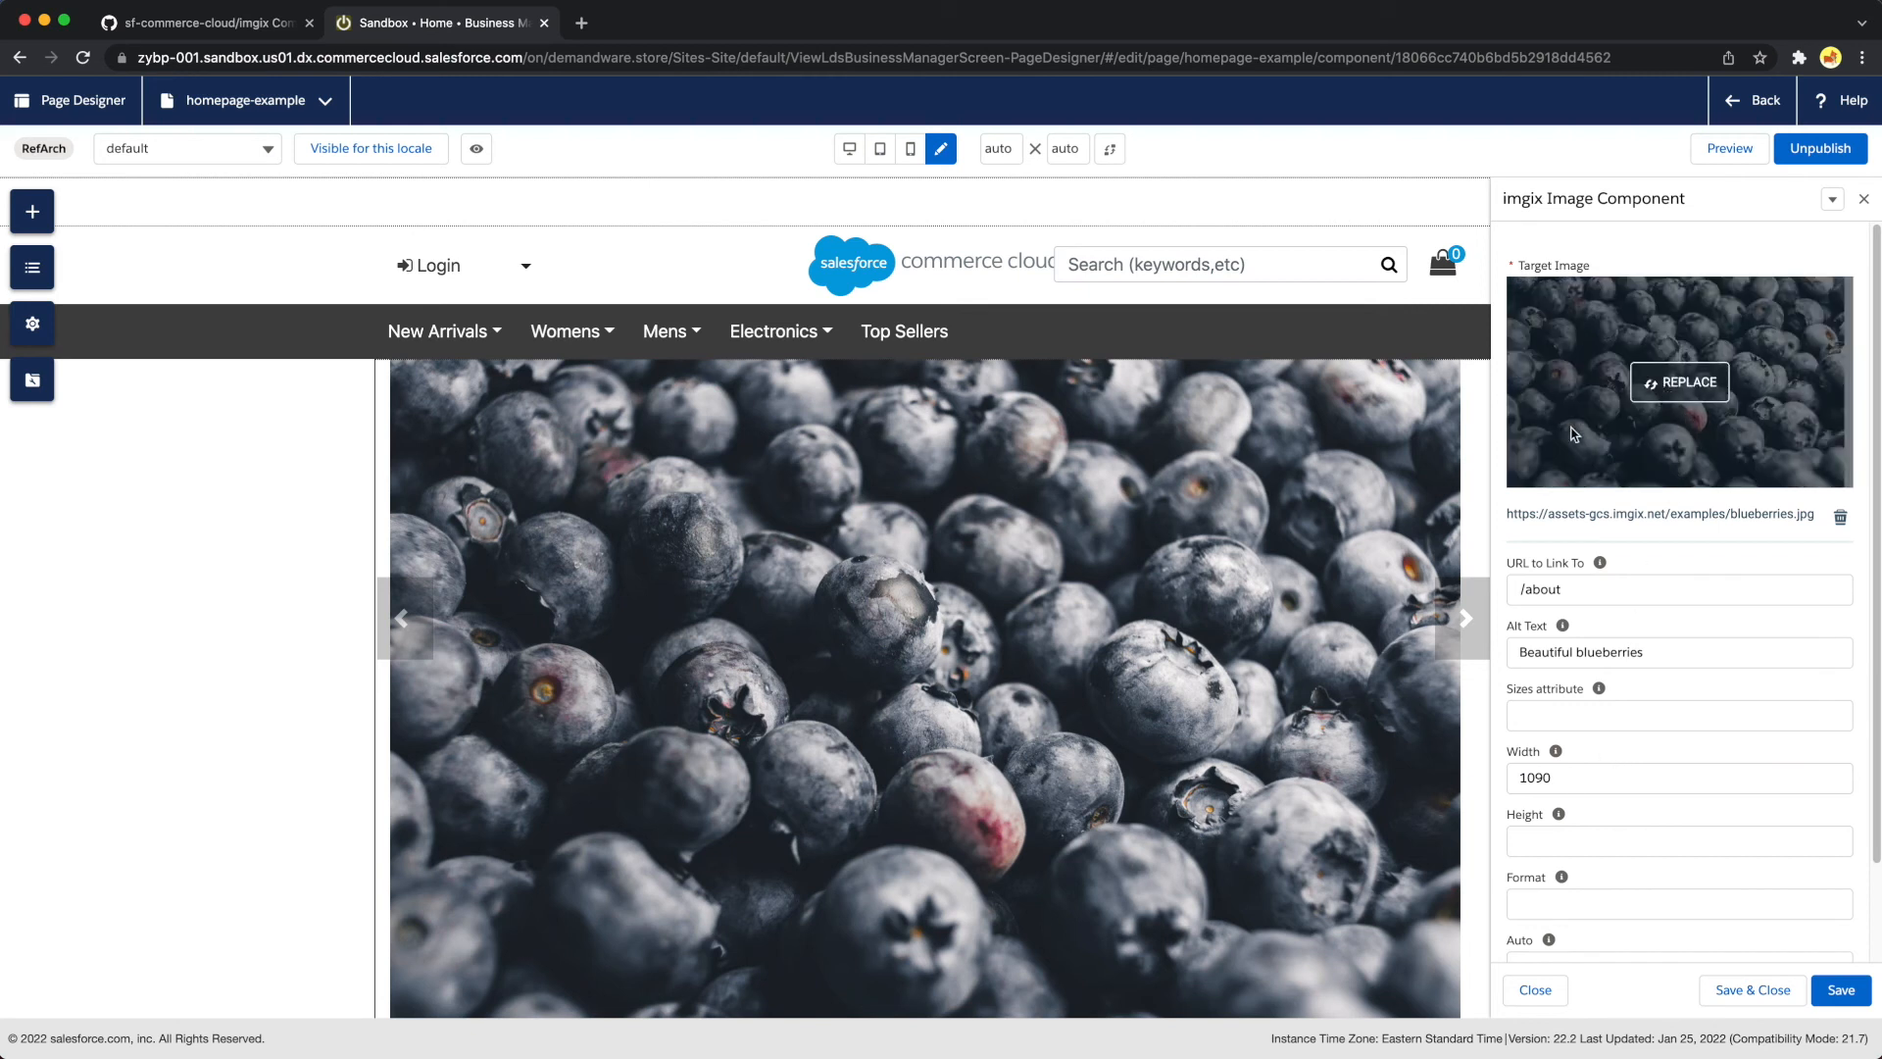
pyautogui.click(1684, 396)
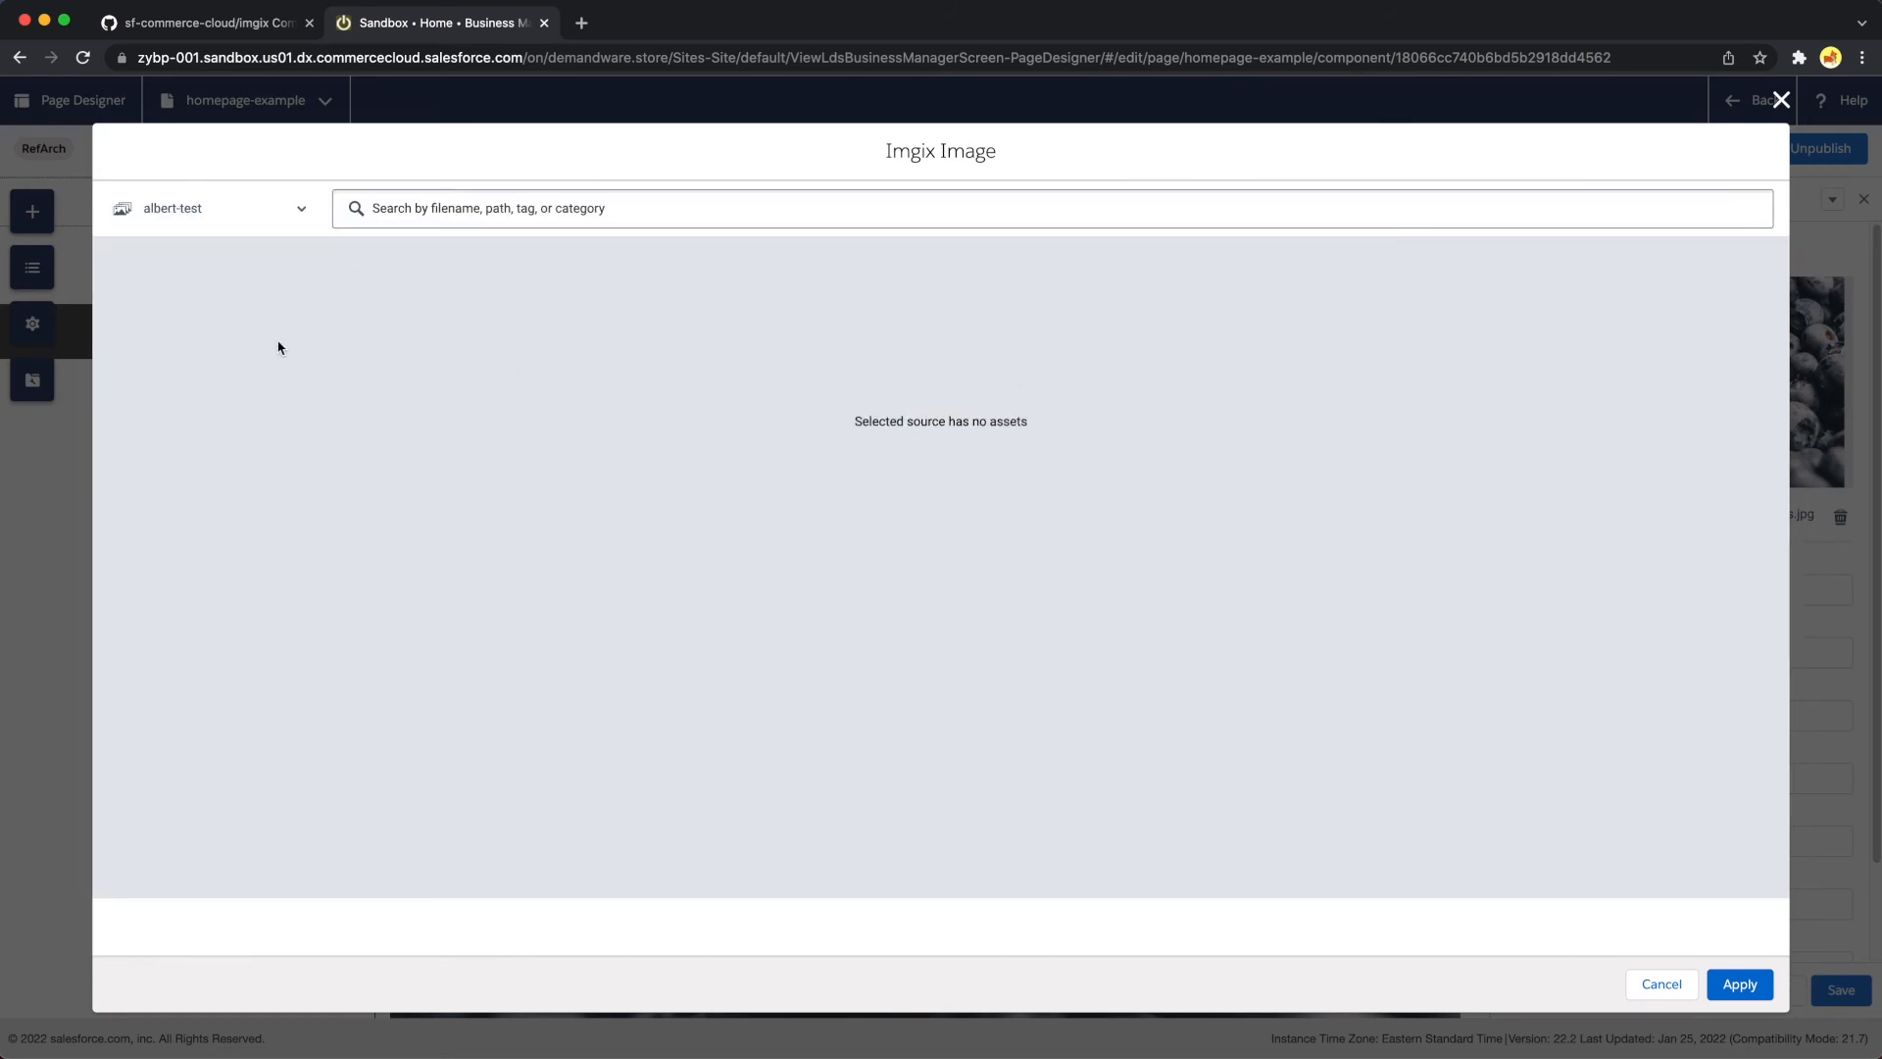
pyautogui.click(286, 206)
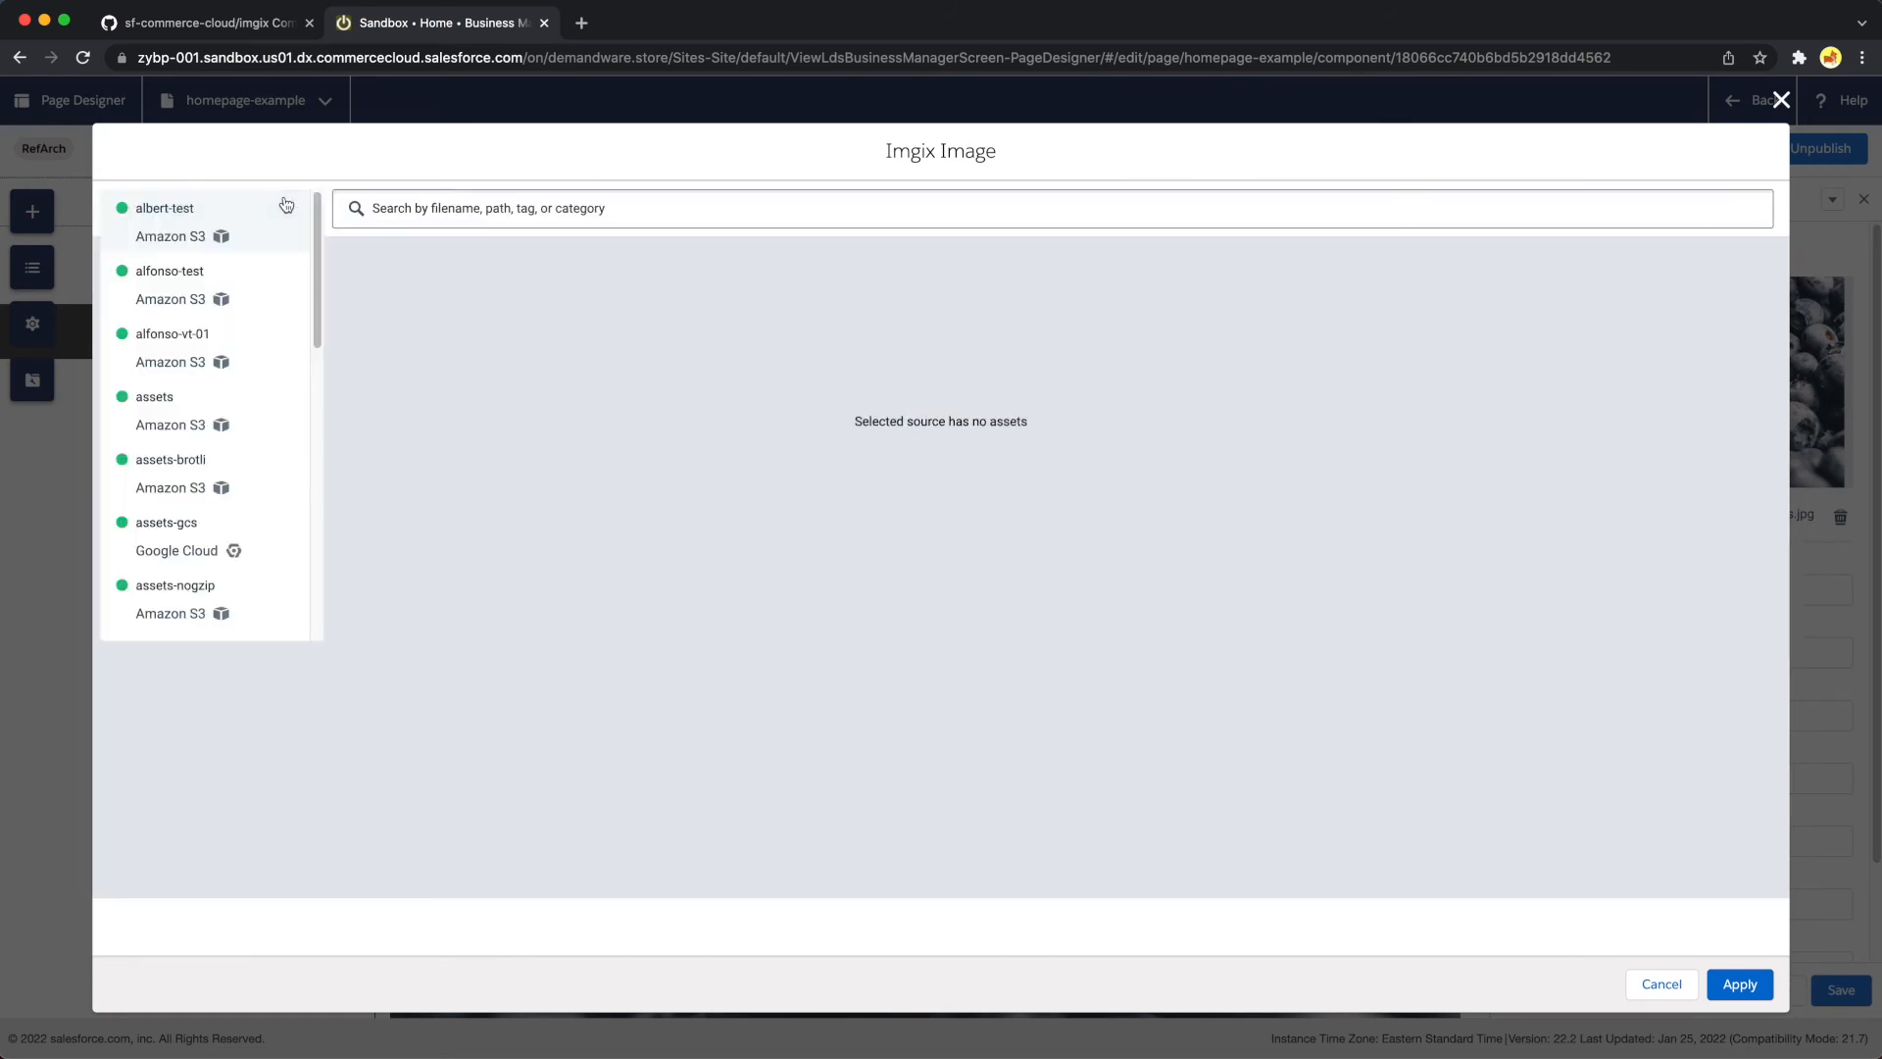
pyautogui.click(205, 529)
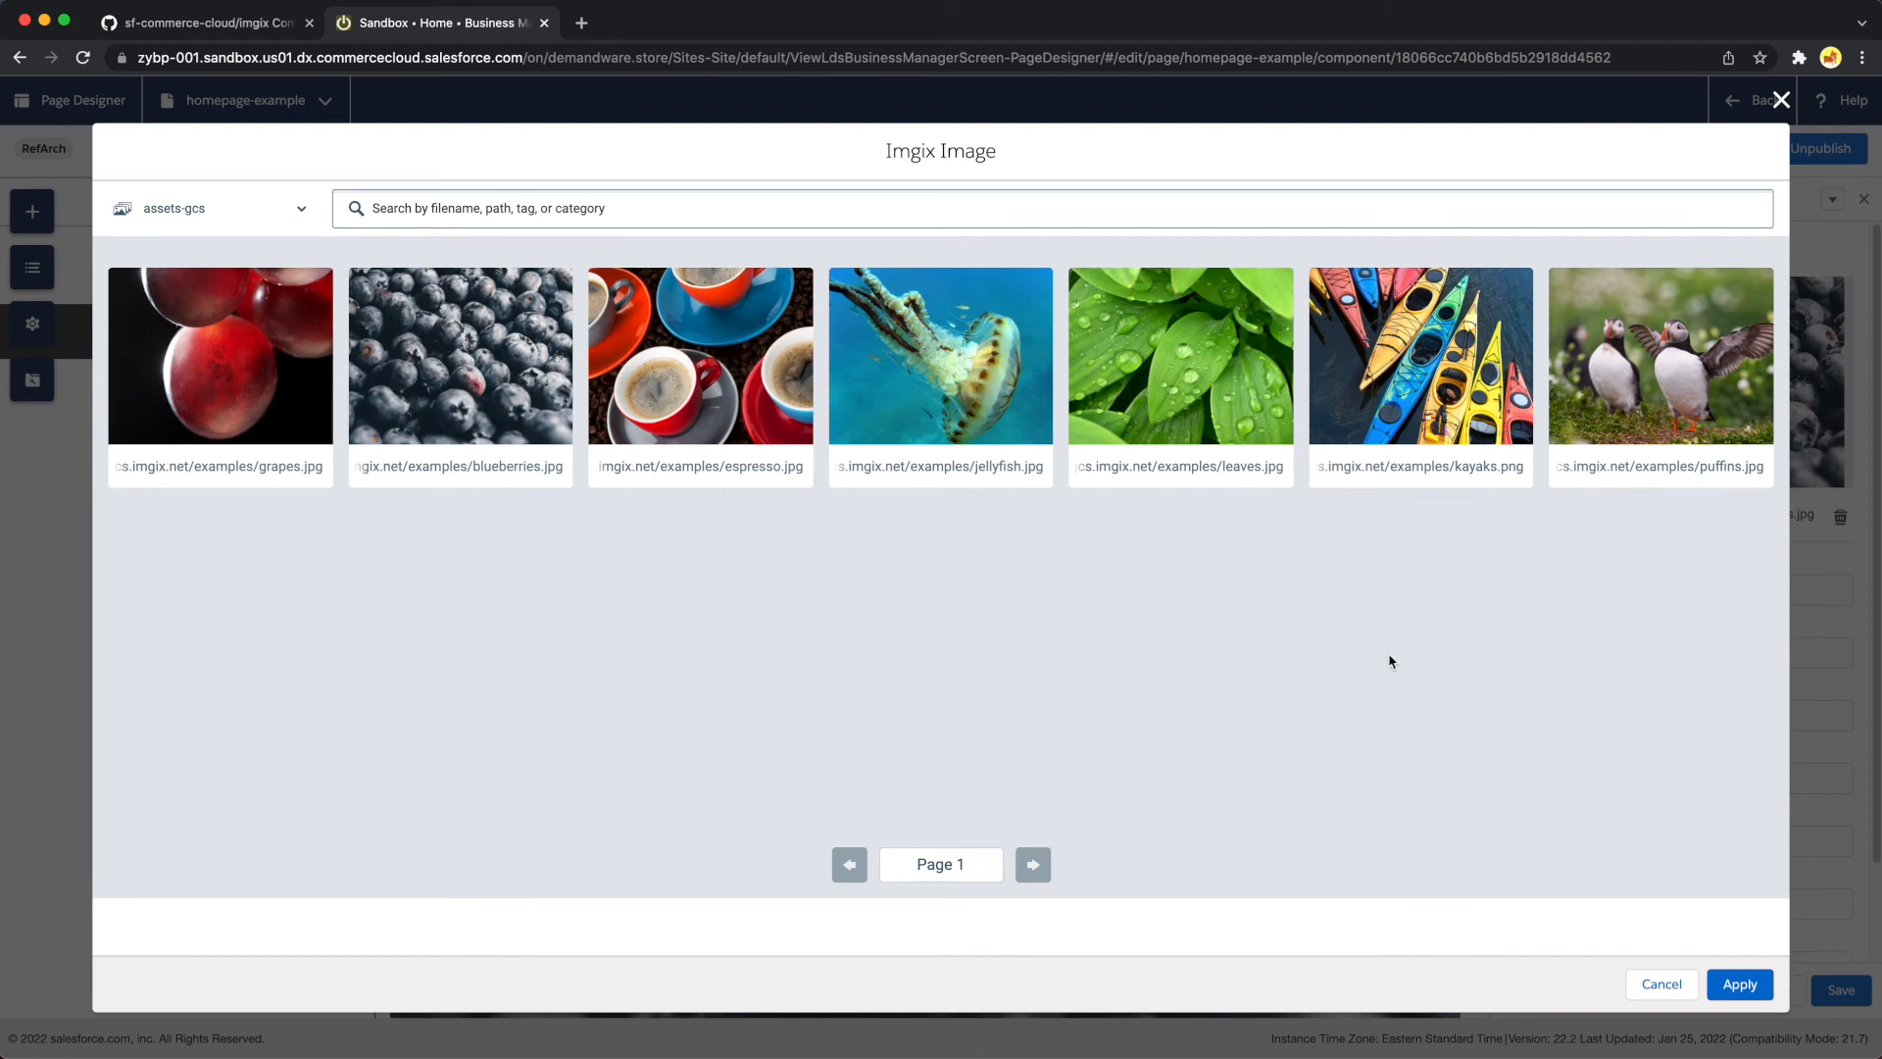
pyautogui.click(1623, 419)
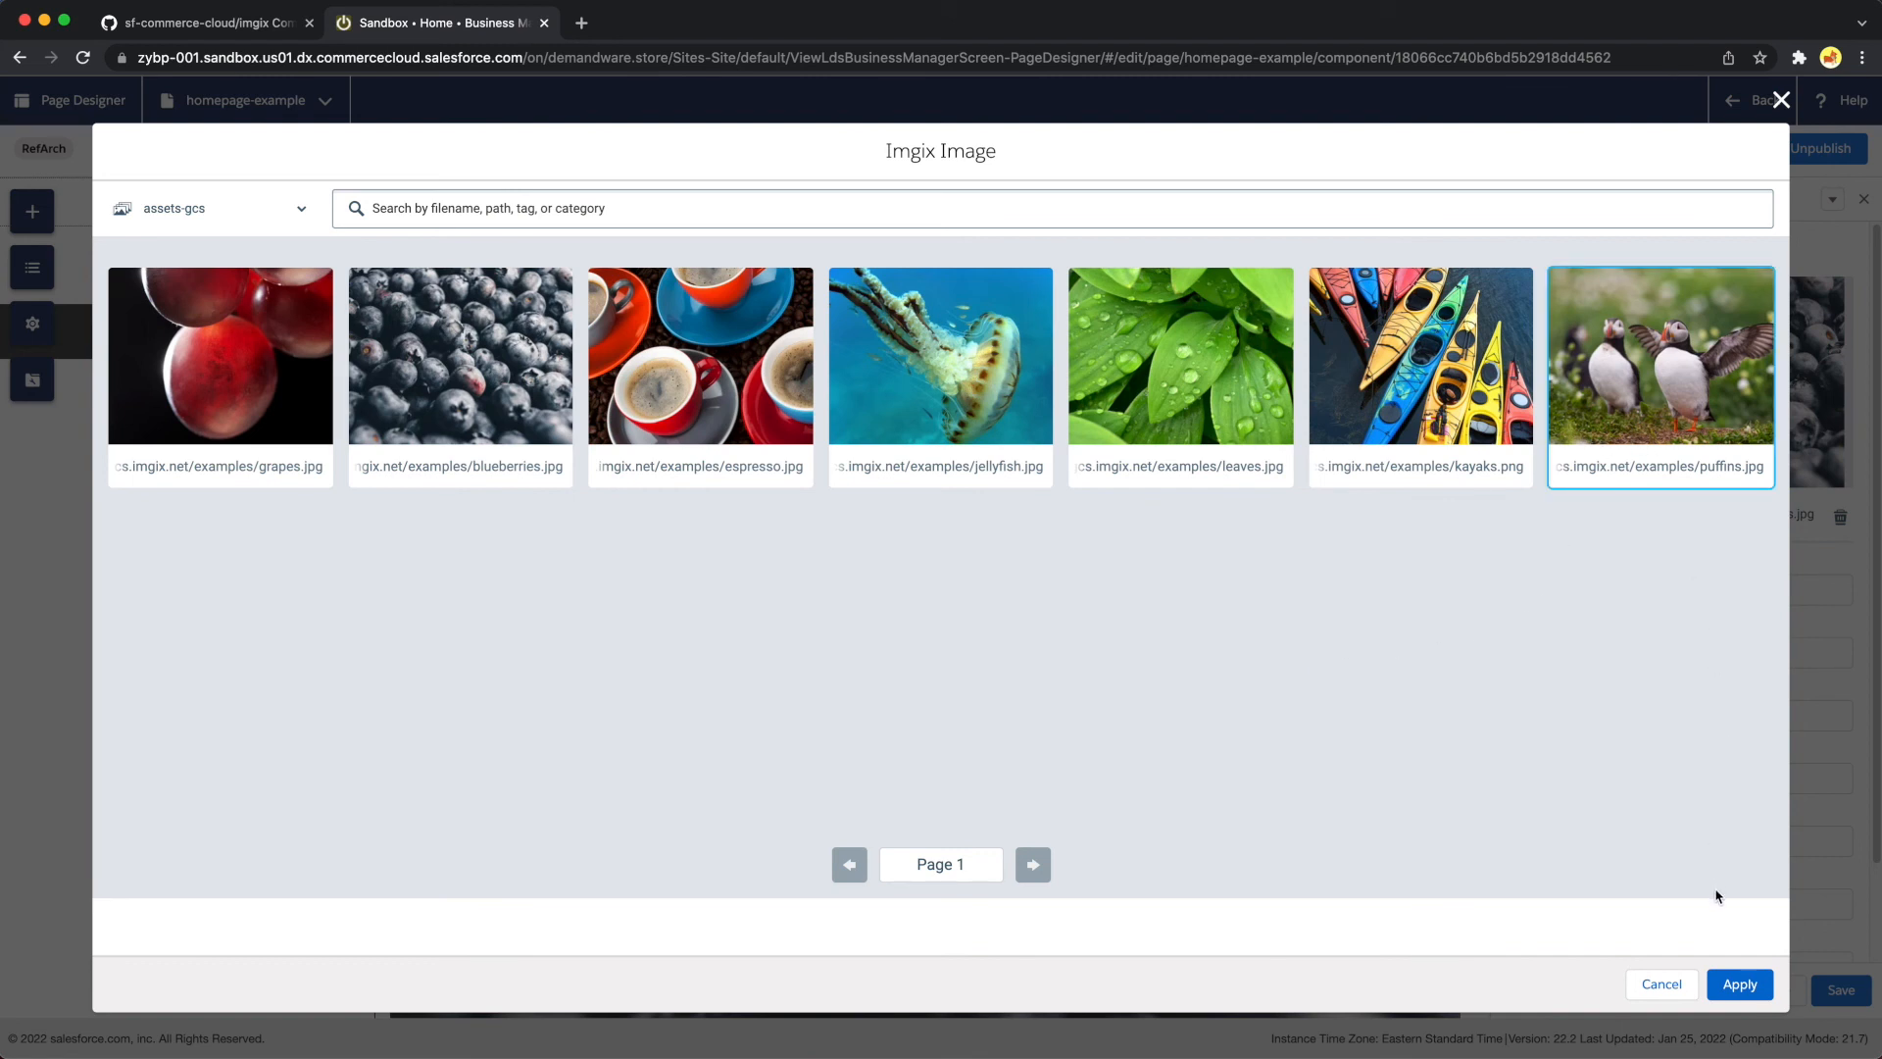
pyautogui.click(1740, 984)
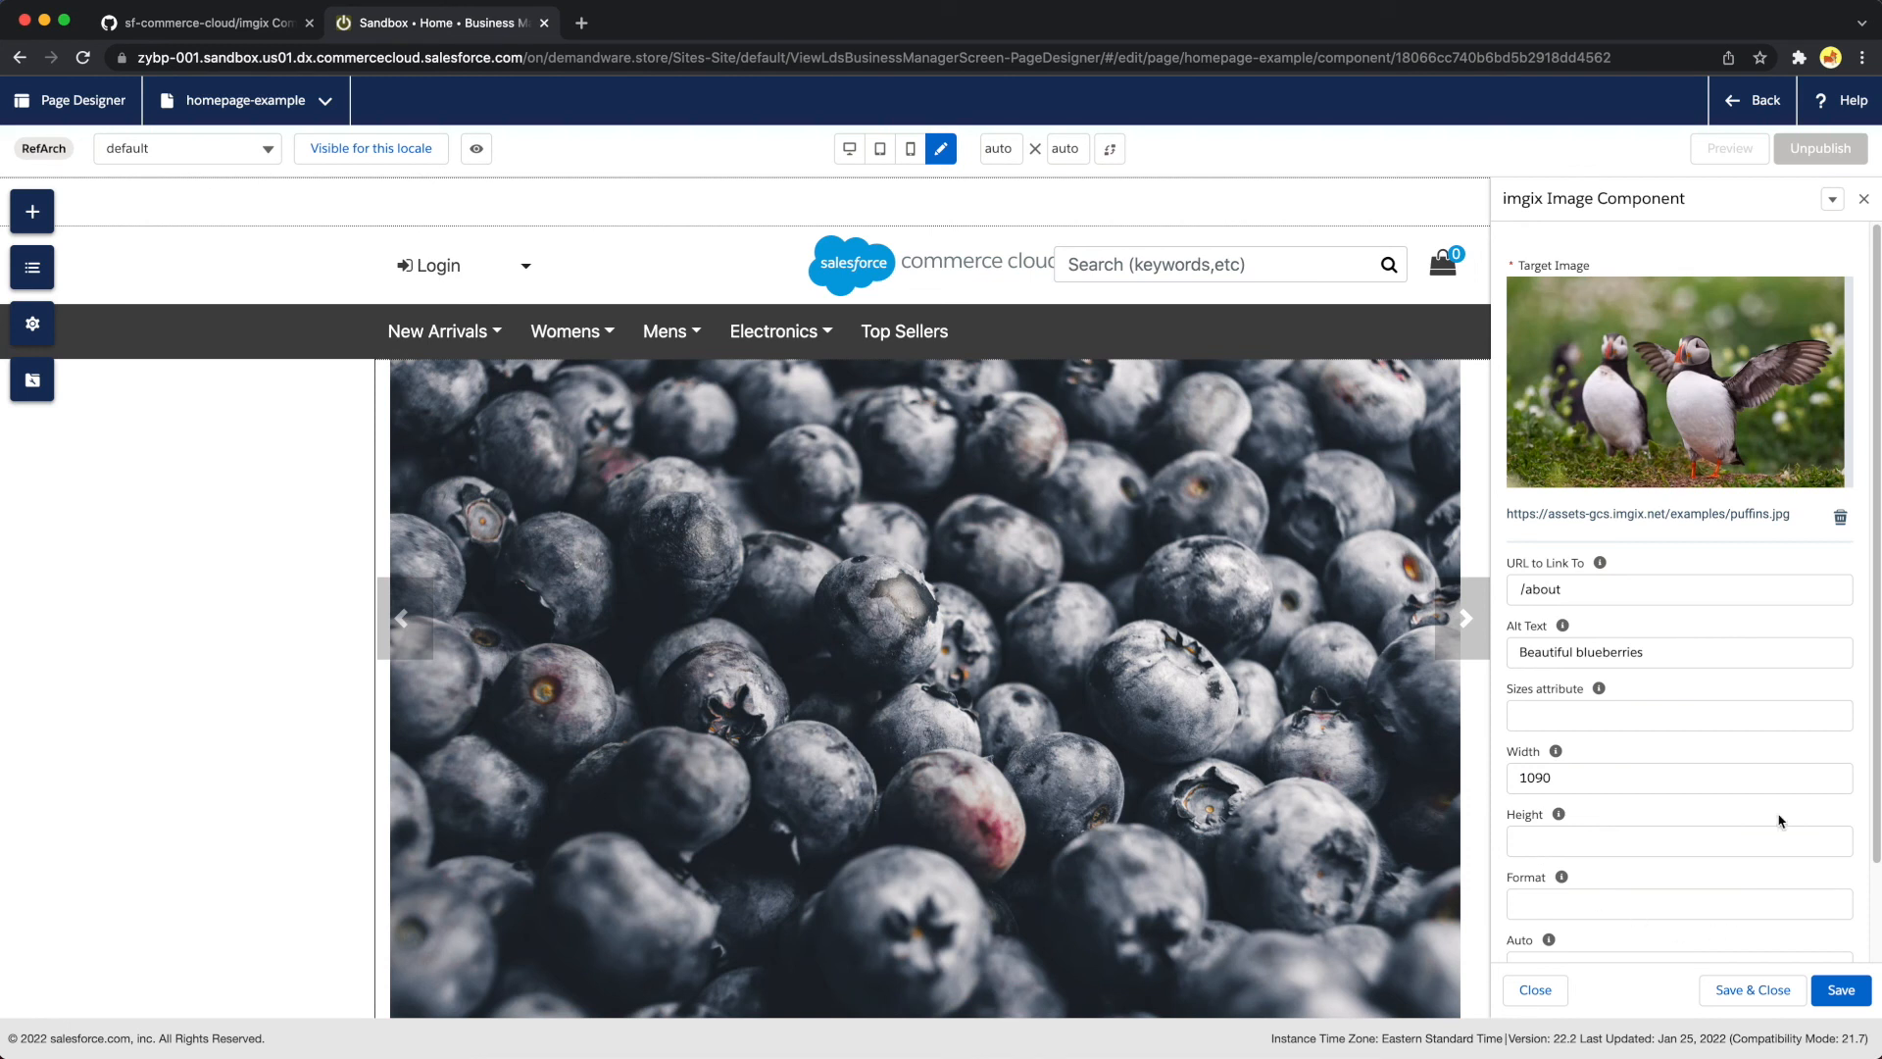
pyautogui.click(1841, 990)
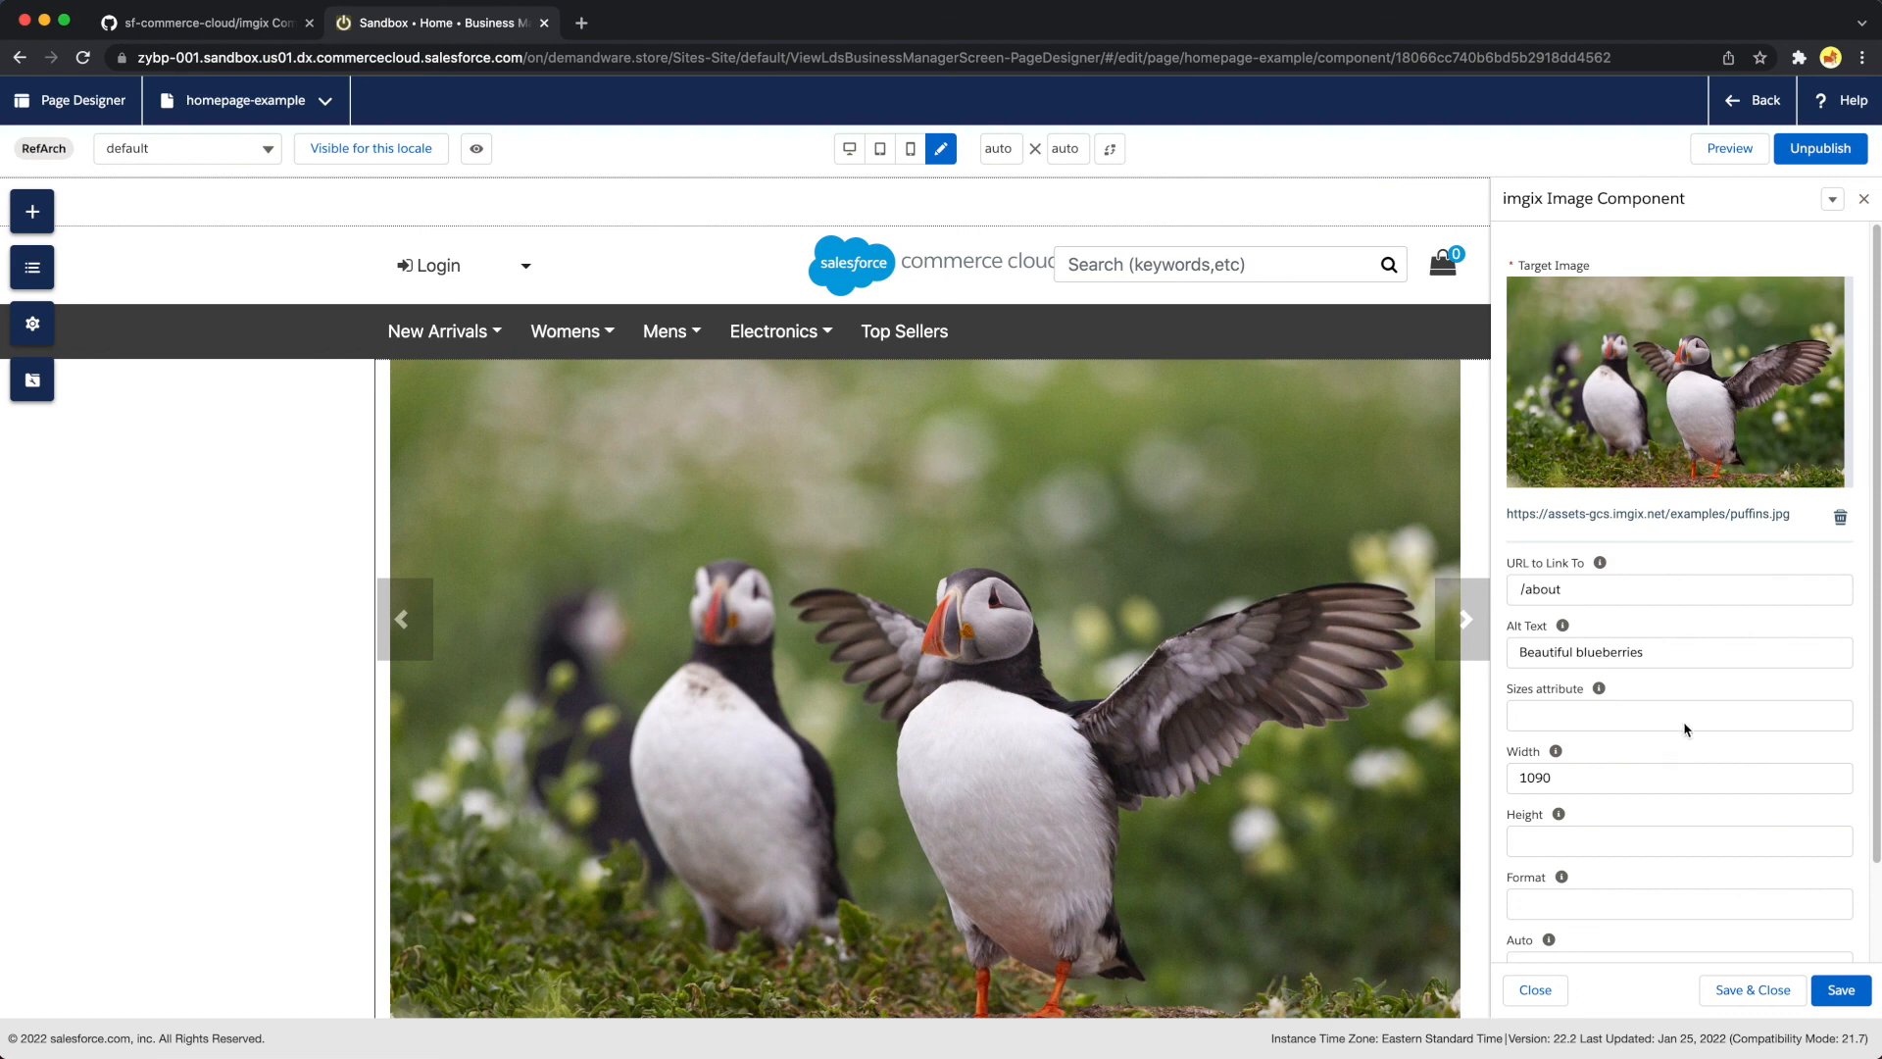
# Remove the target image from the imgix Image component and save it, and delete the component from the homepage carousel
pyautogui.click(1840, 519)
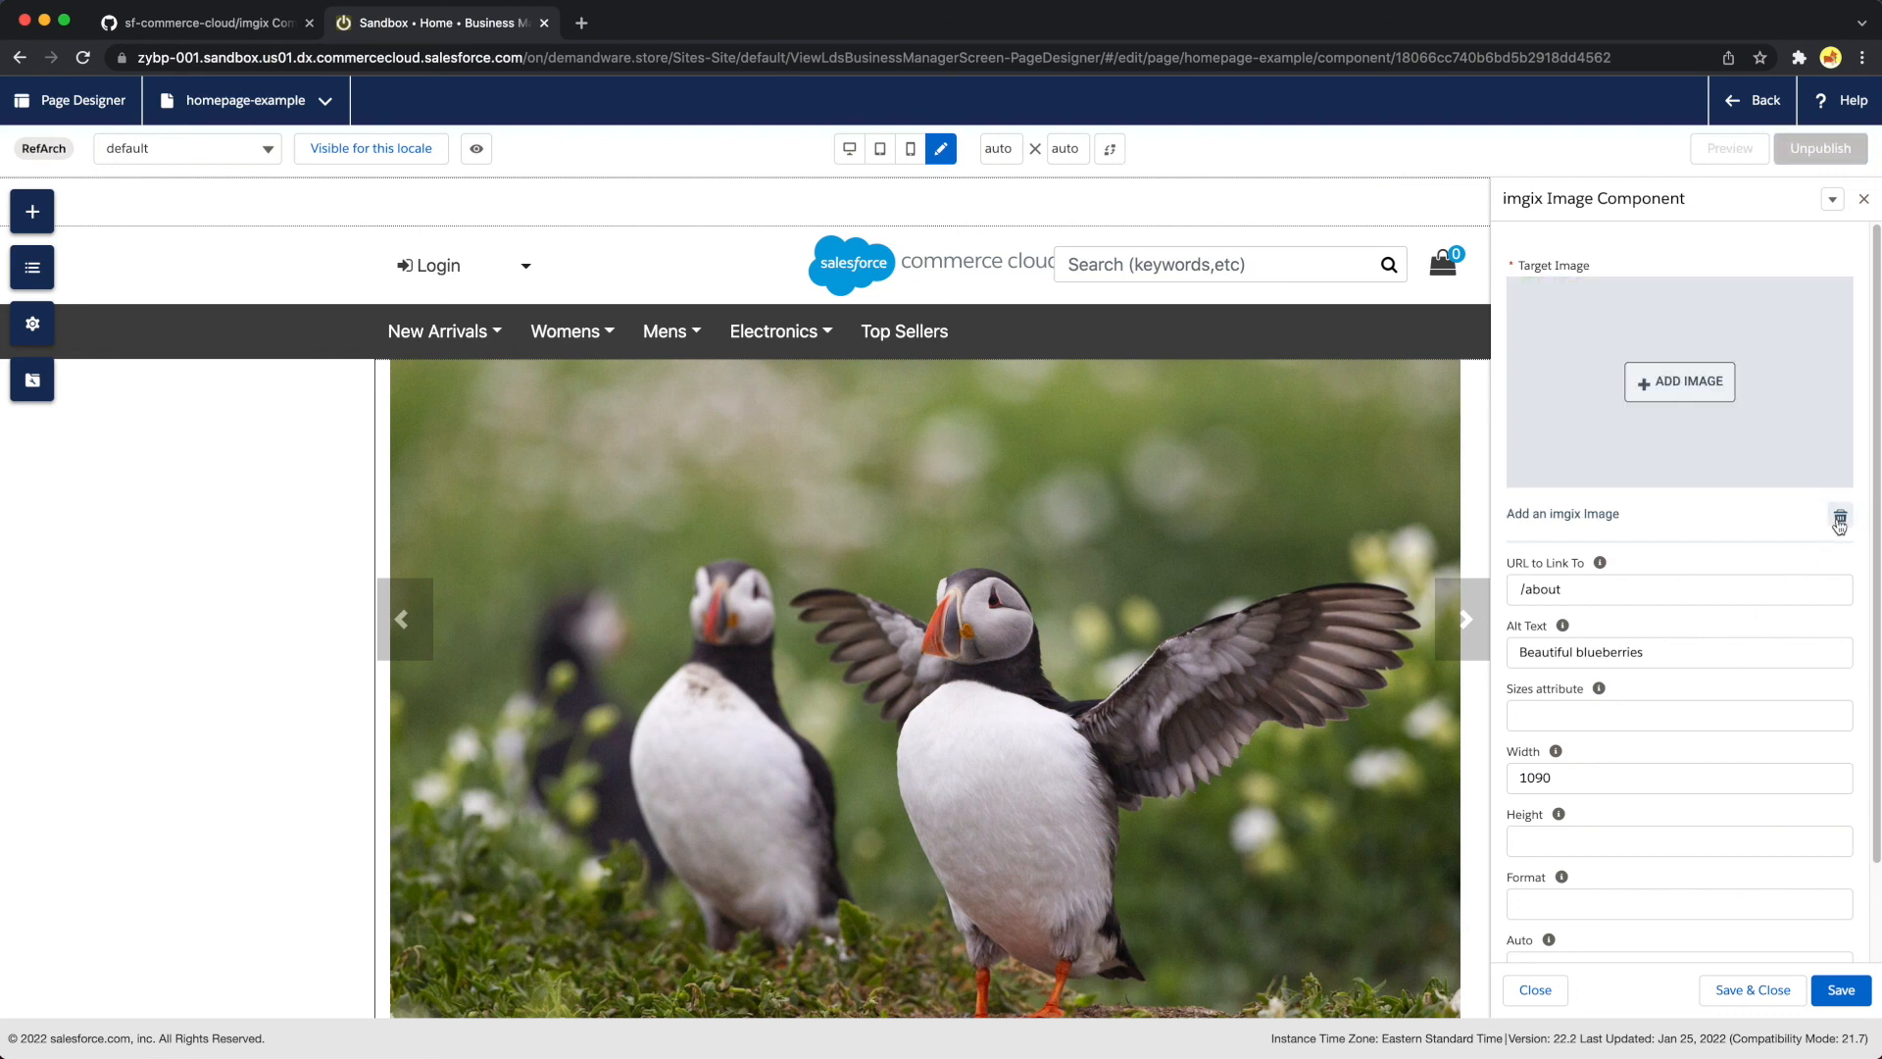
pyautogui.click(1841, 990)
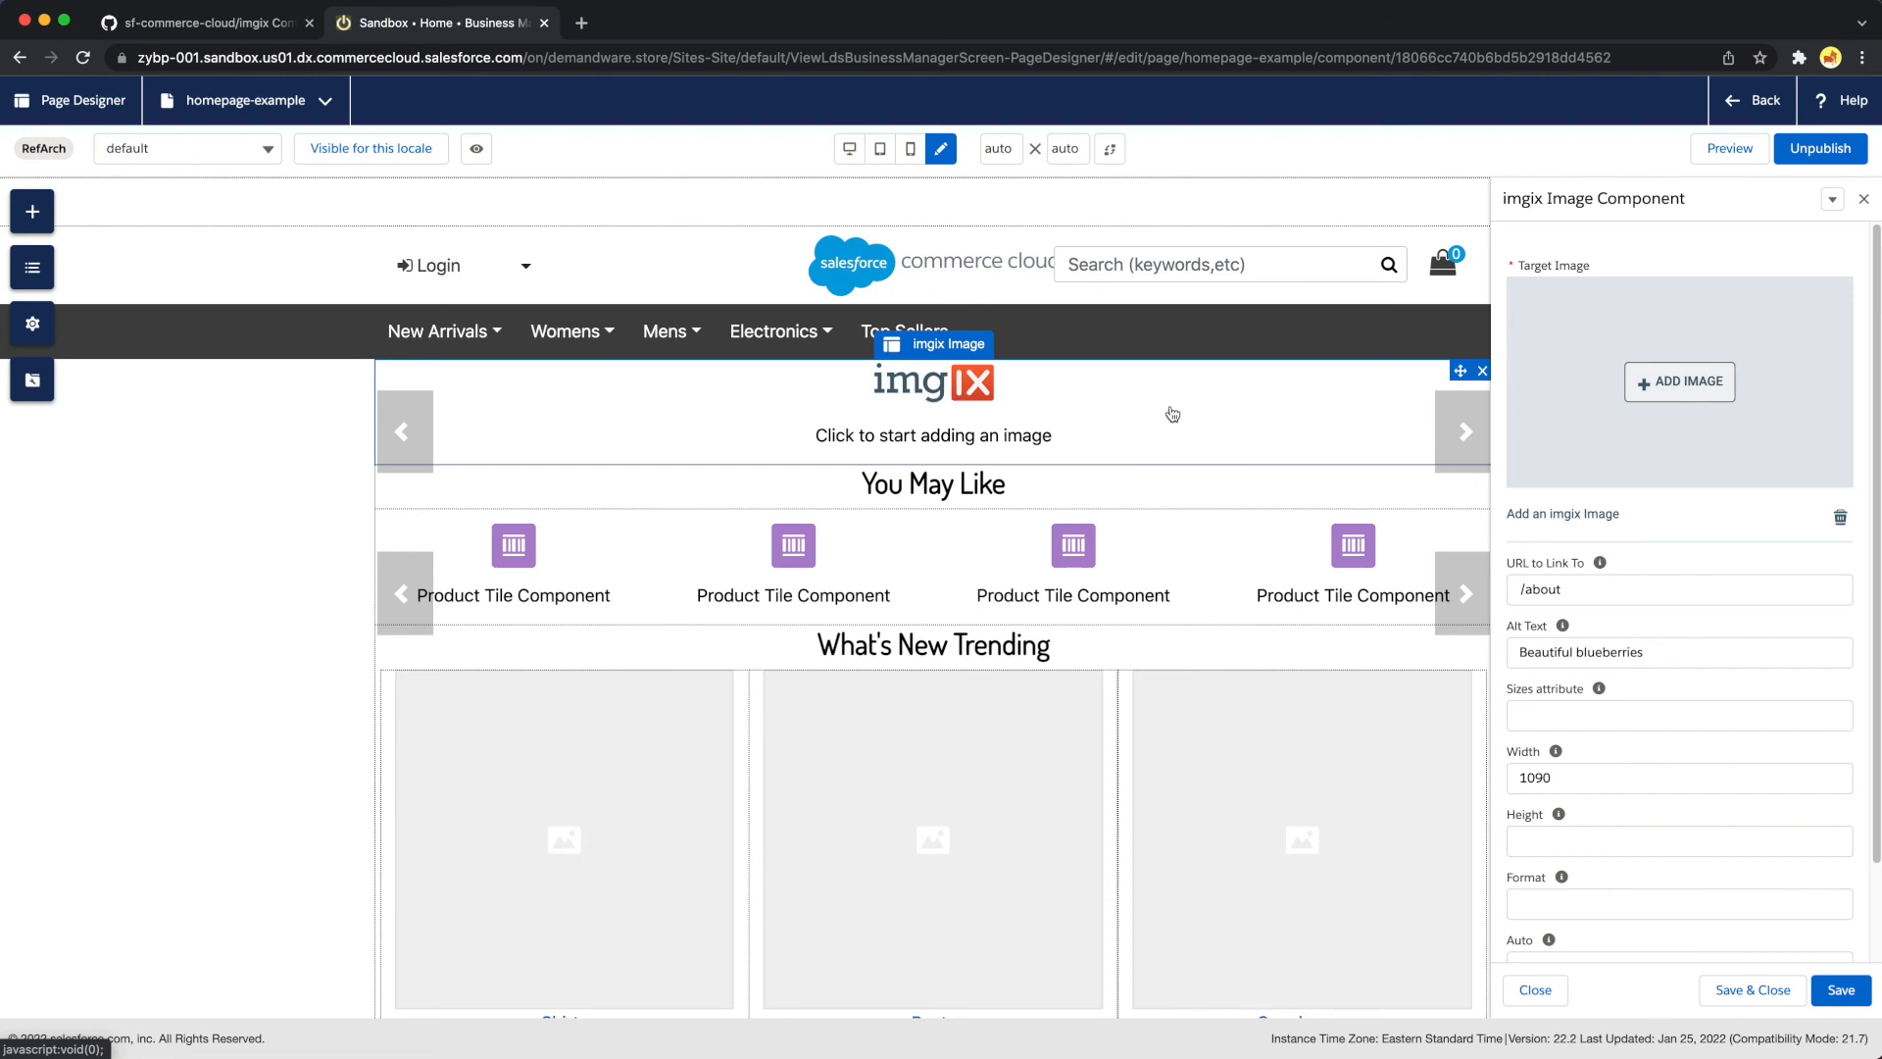
pyautogui.click(1483, 372)
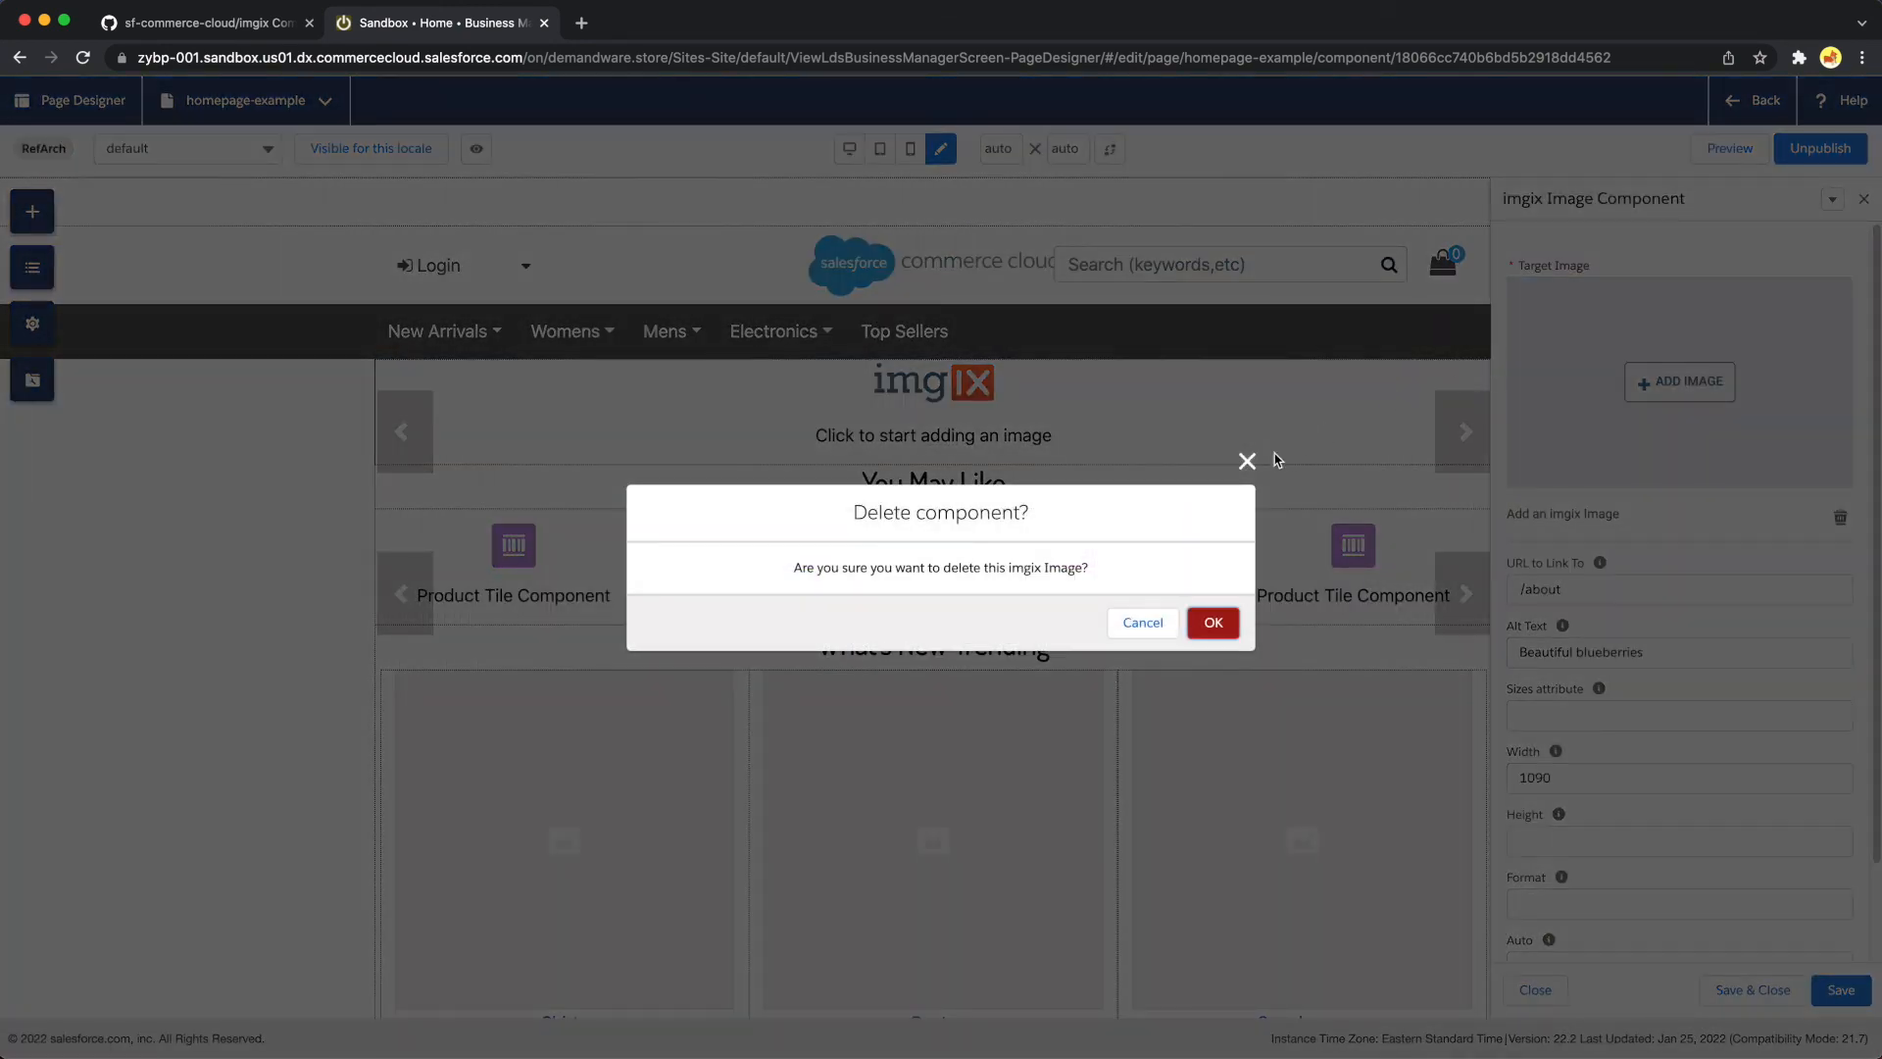
pyautogui.click(1213, 623)
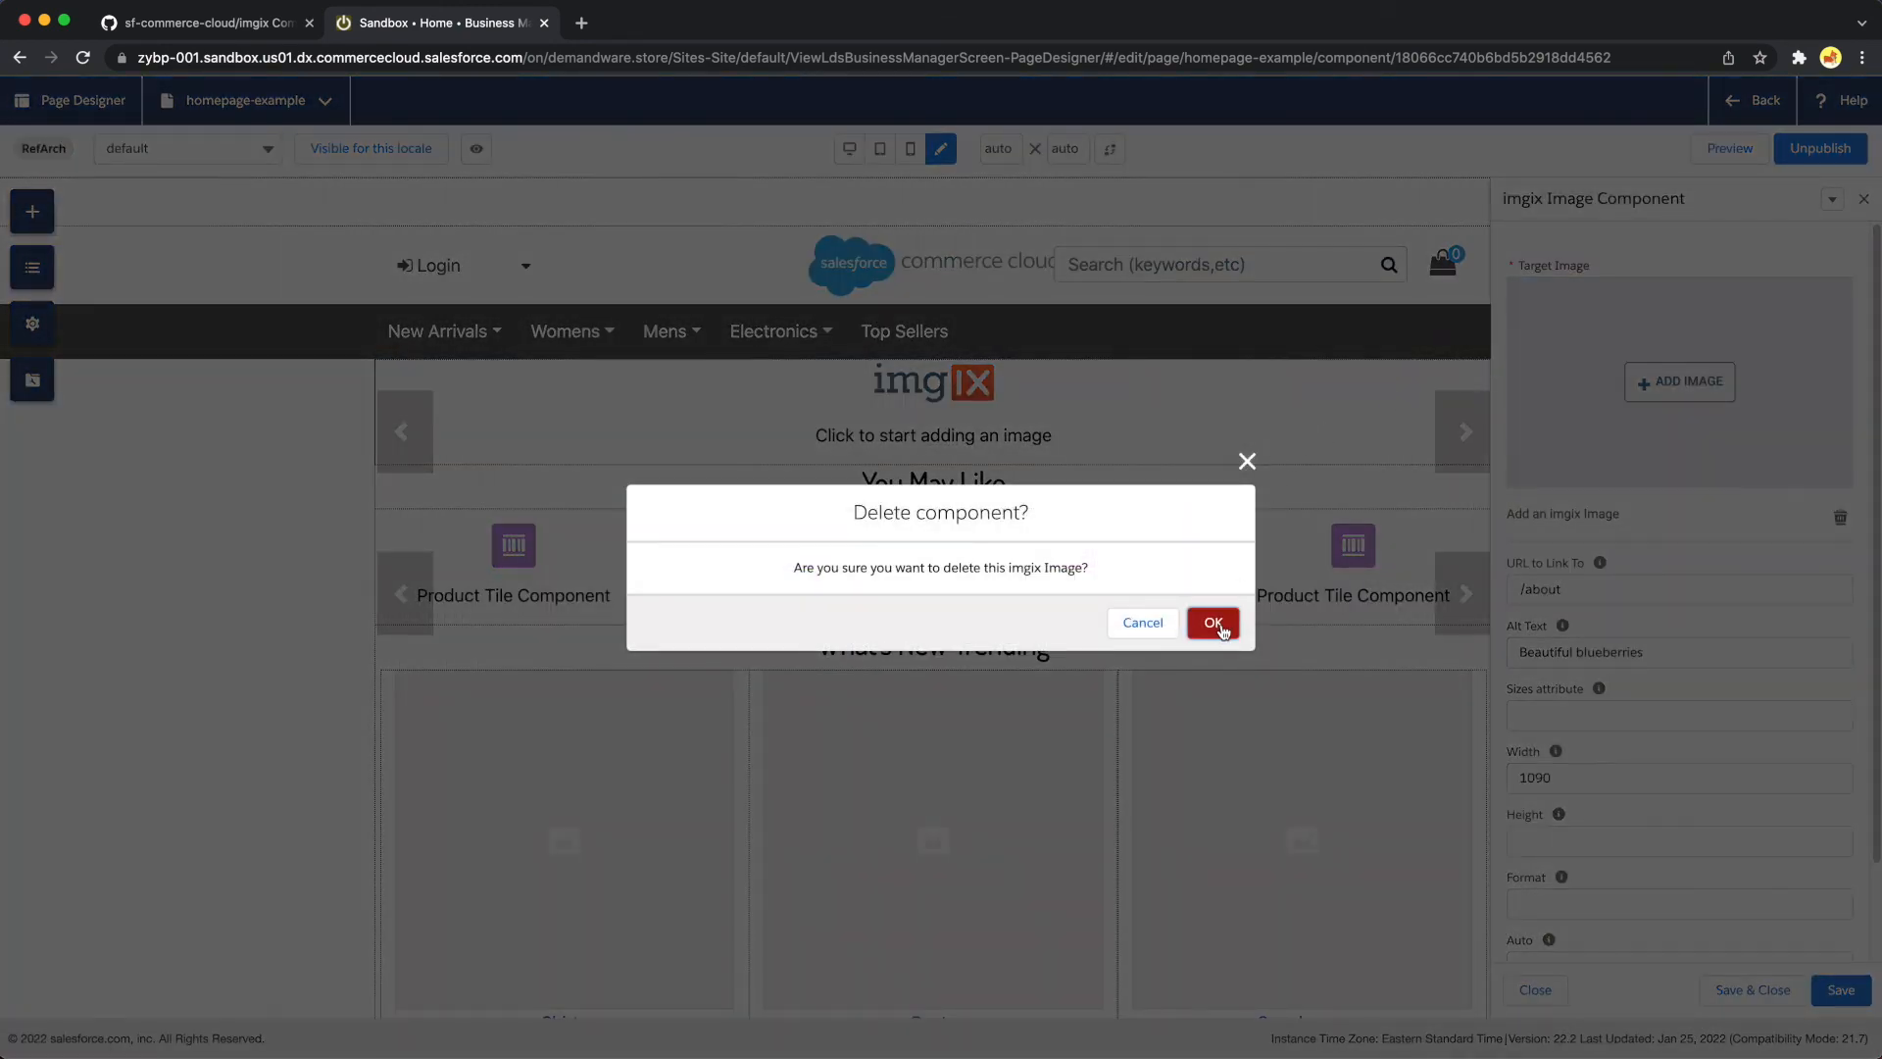